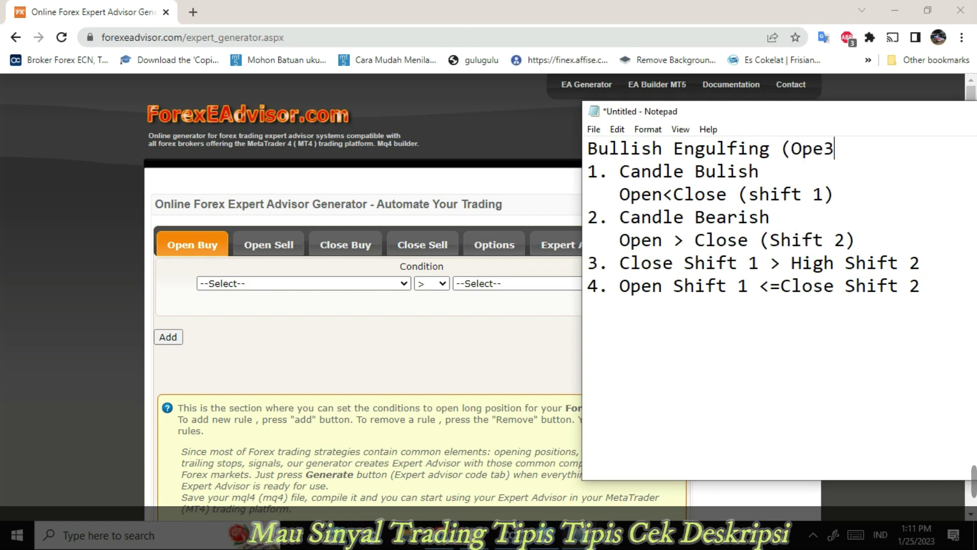
# Complete the Bullish Engulfing heading in the notes with "(Open Buy)".
pyautogui.write('n  Bu')
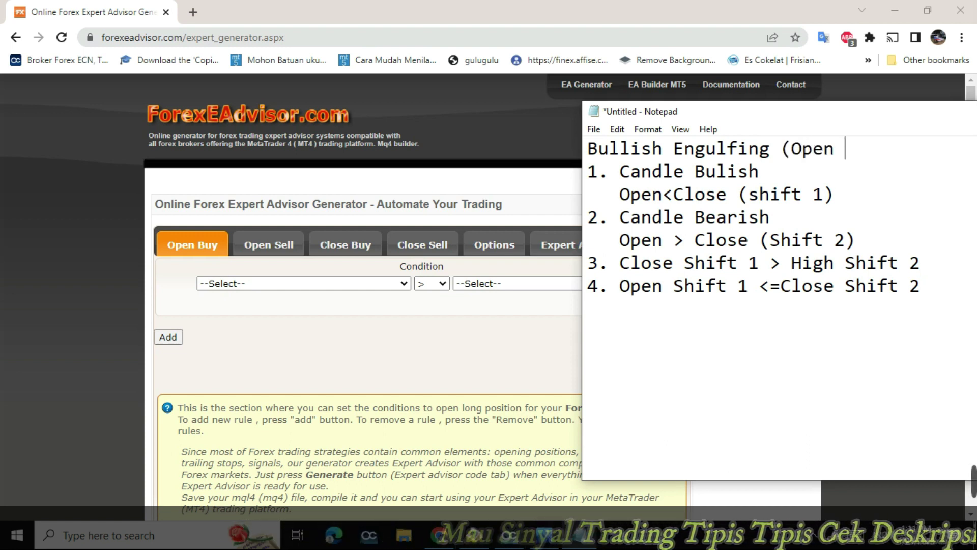
pyautogui.press('BackSpace')
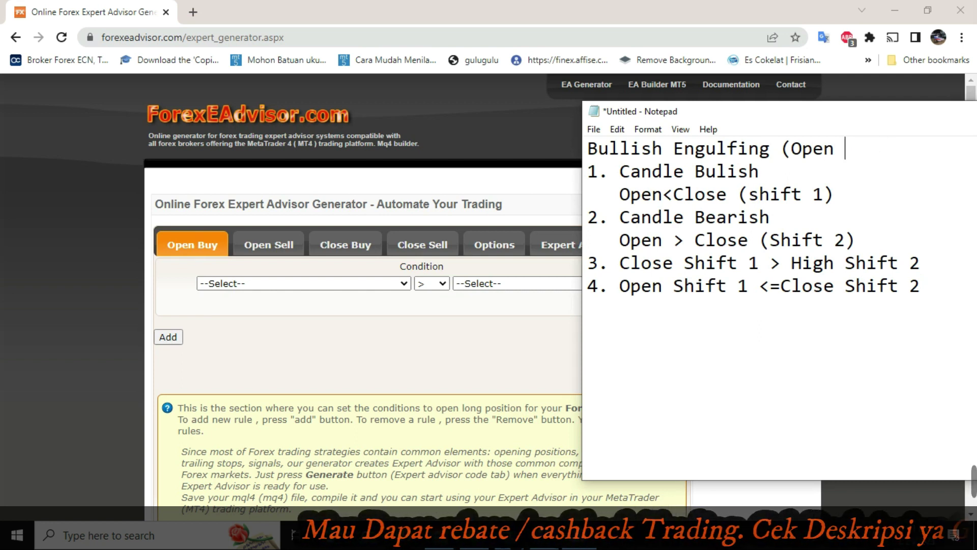
pyautogui.write('Buy')
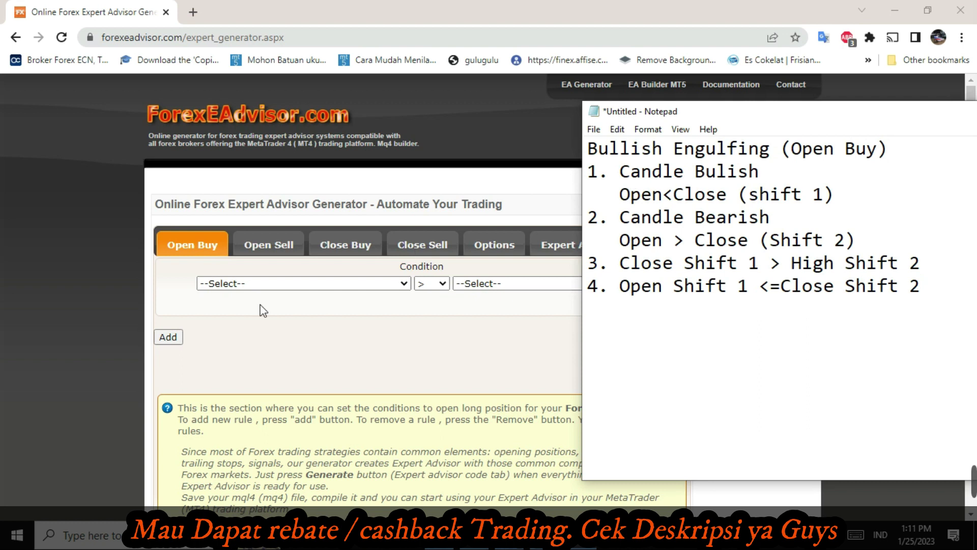
# Set the first Open Buy condition to Open with shift 1 < Close with shift 1.
pyautogui.click(403, 285)
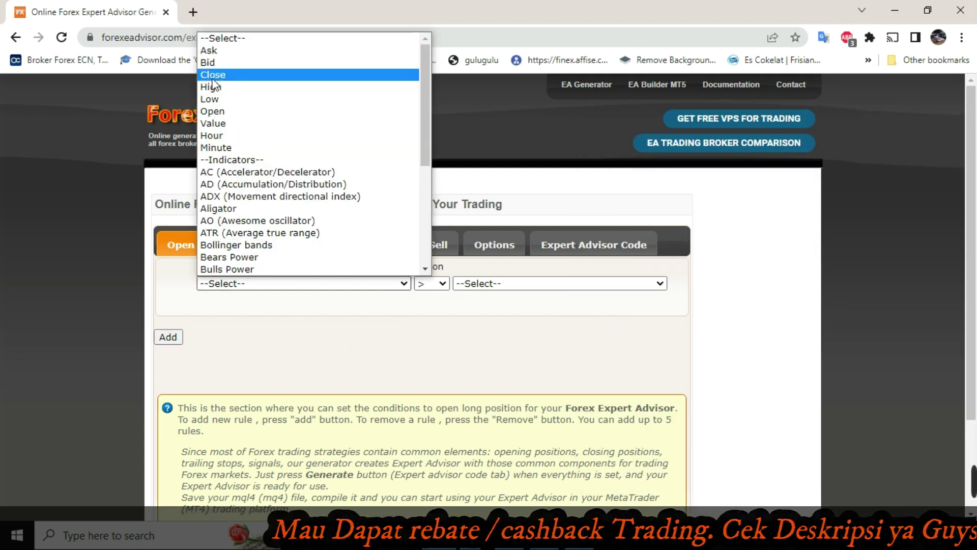
pyautogui.click(212, 111)
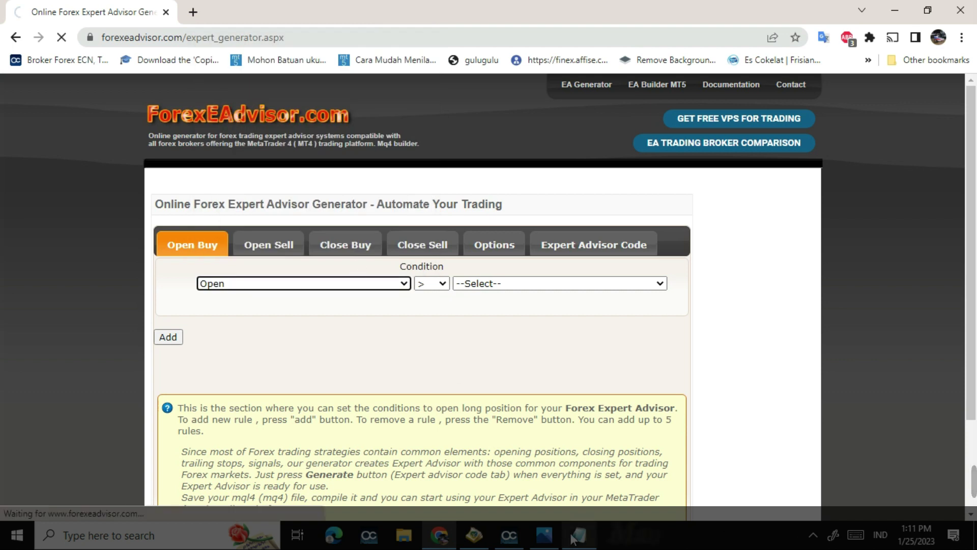
pyautogui.click(575, 537)
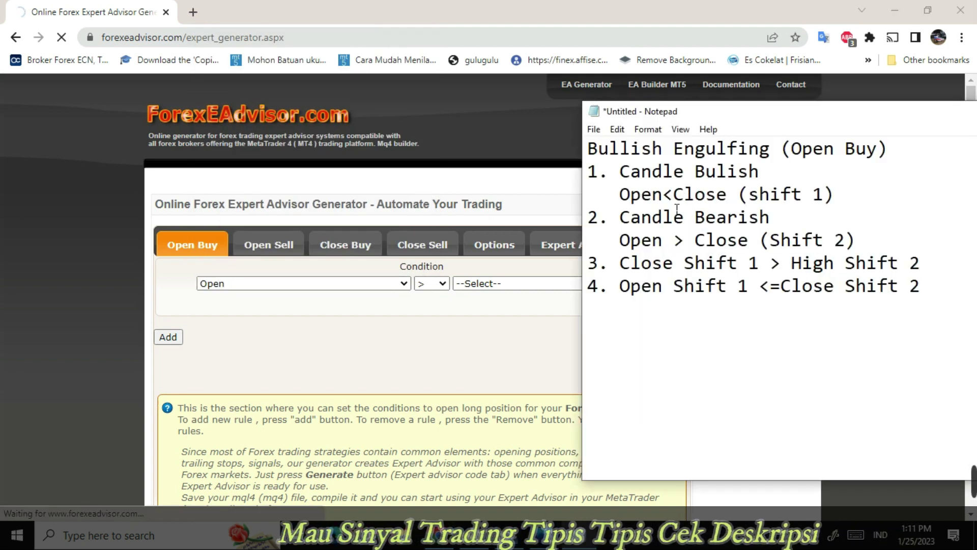
pyautogui.click(437, 318)
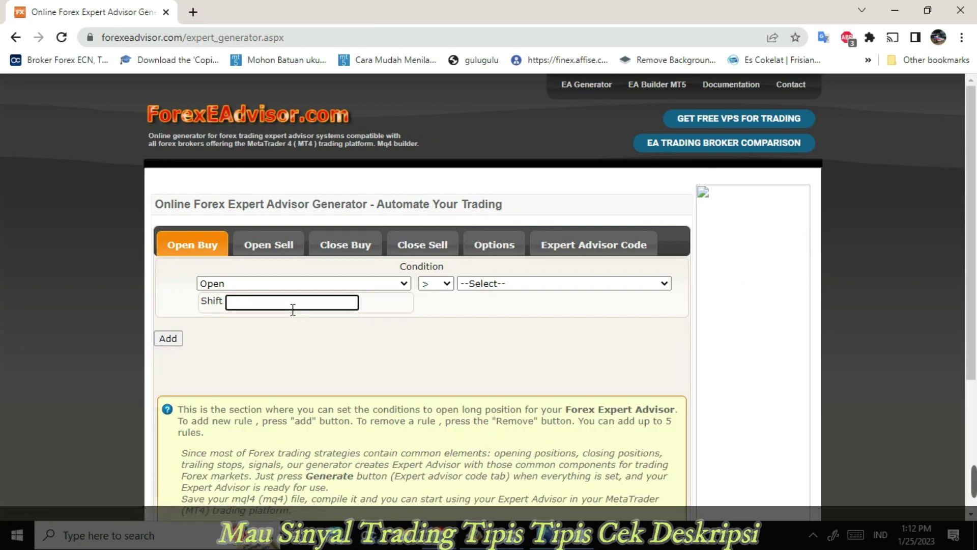
pyautogui.click(448, 292)
pyautogui.click(437, 310)
pyautogui.click(660, 288)
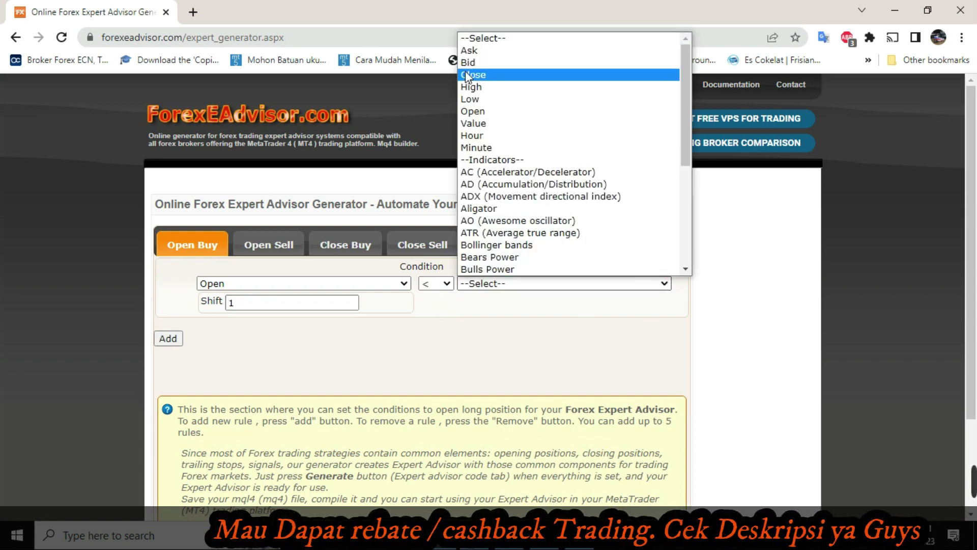
pyautogui.click(473, 75)
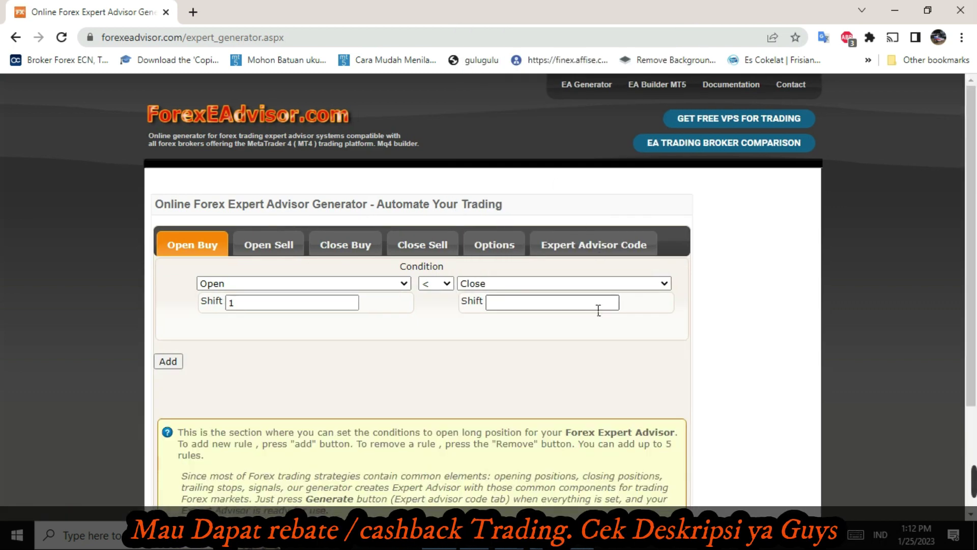
pyautogui.click(598, 309)
pyautogui.write('1')
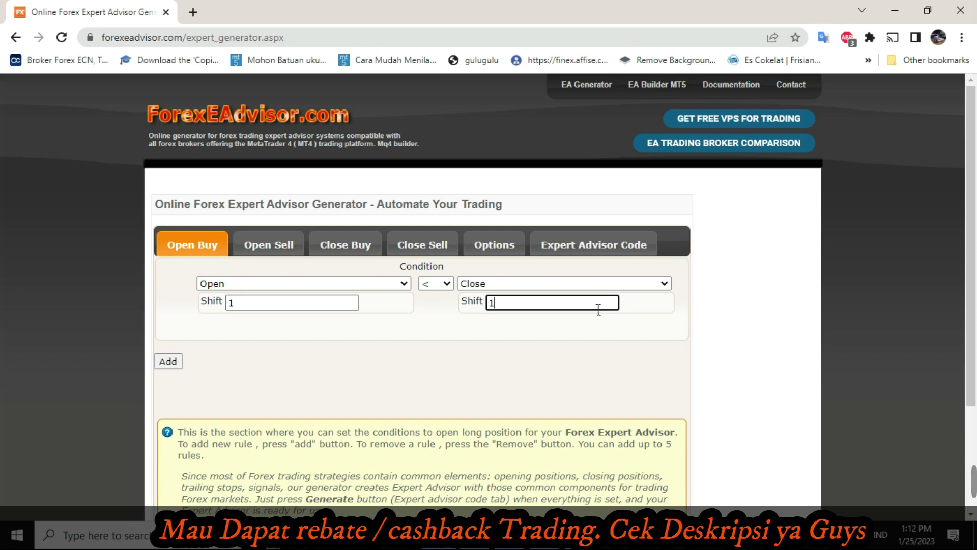
# Check the first rule against the Notepad notes and add a second Open Buy condition row.
pyautogui.click(578, 535)
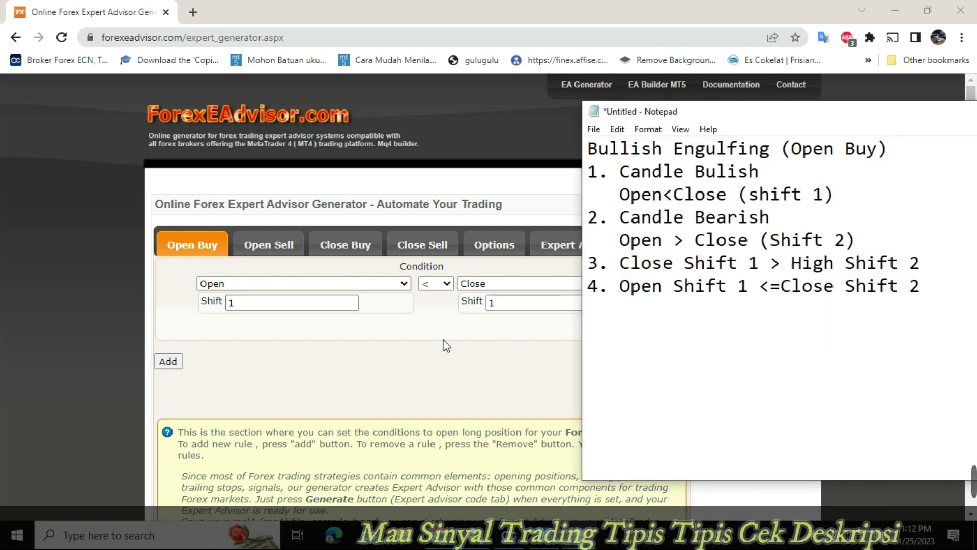
pyautogui.click(223, 368)
pyautogui.click(167, 362)
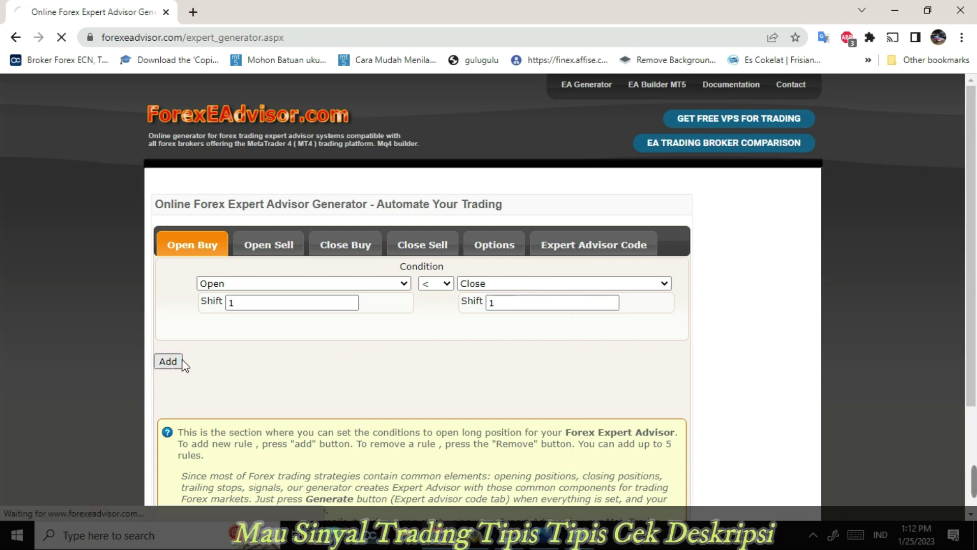
# Set the second Open Buy condition to Open with shift 2 > Close with shift 2, following the notes.
pyautogui.click(579, 534)
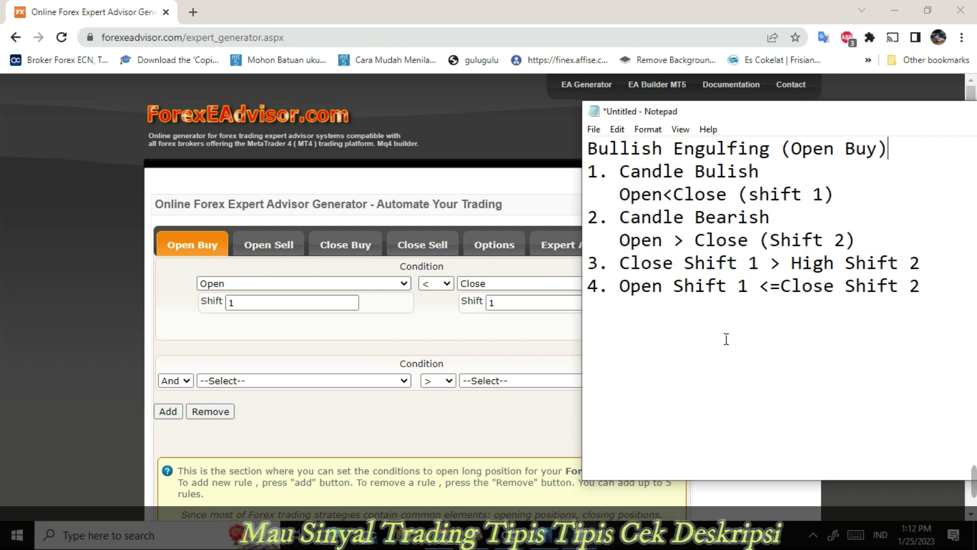
pyautogui.click(404, 381)
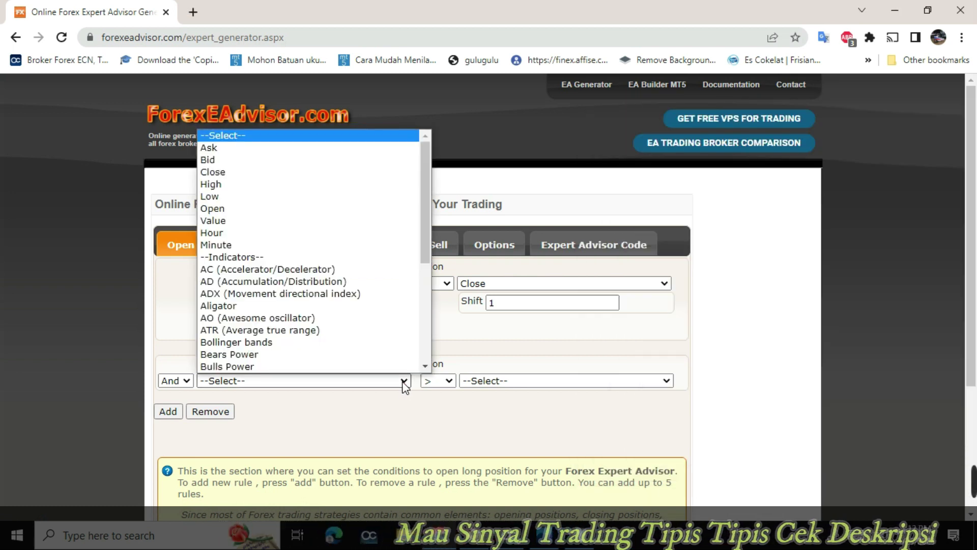
pyautogui.click(245, 210)
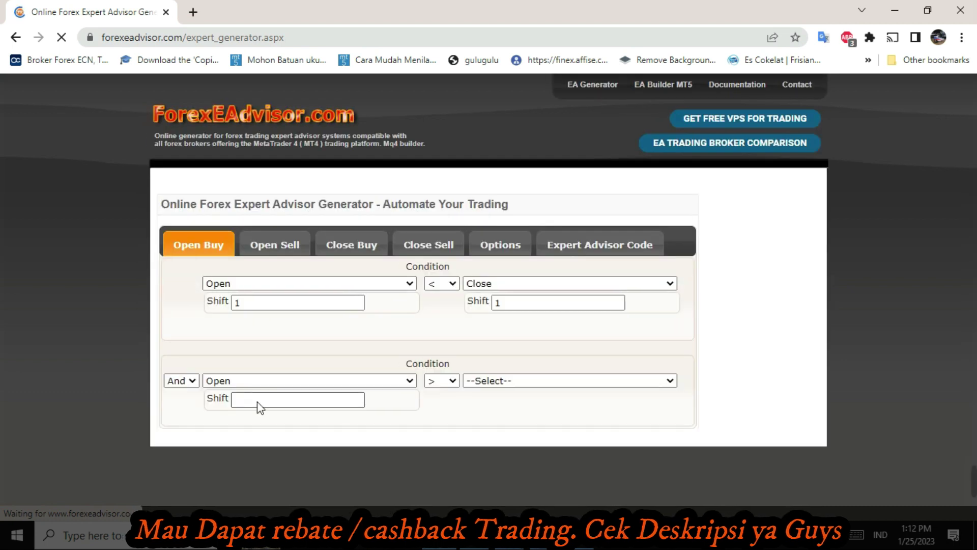
pyautogui.click(264, 405)
pyautogui.write('2')
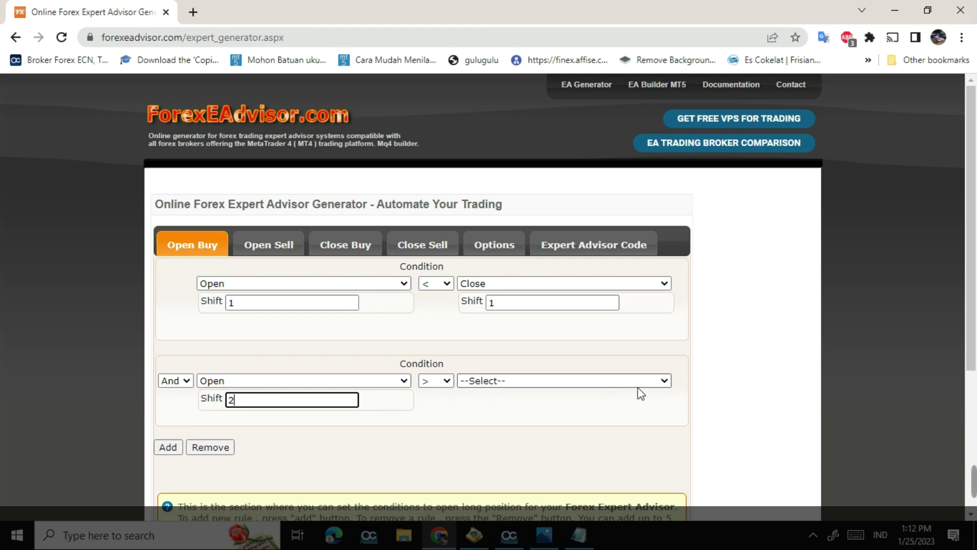
pyautogui.click(662, 382)
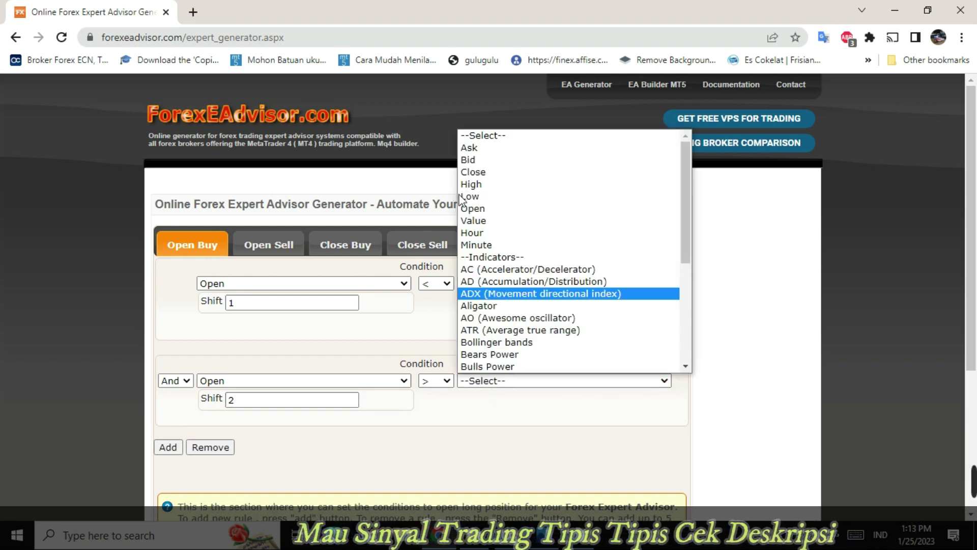
pyautogui.click(485, 171)
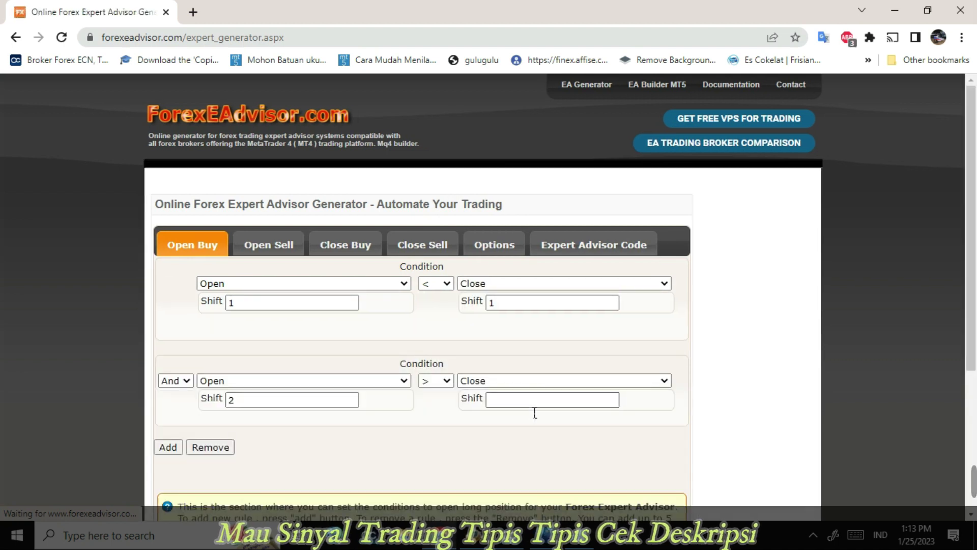
pyautogui.click(527, 404)
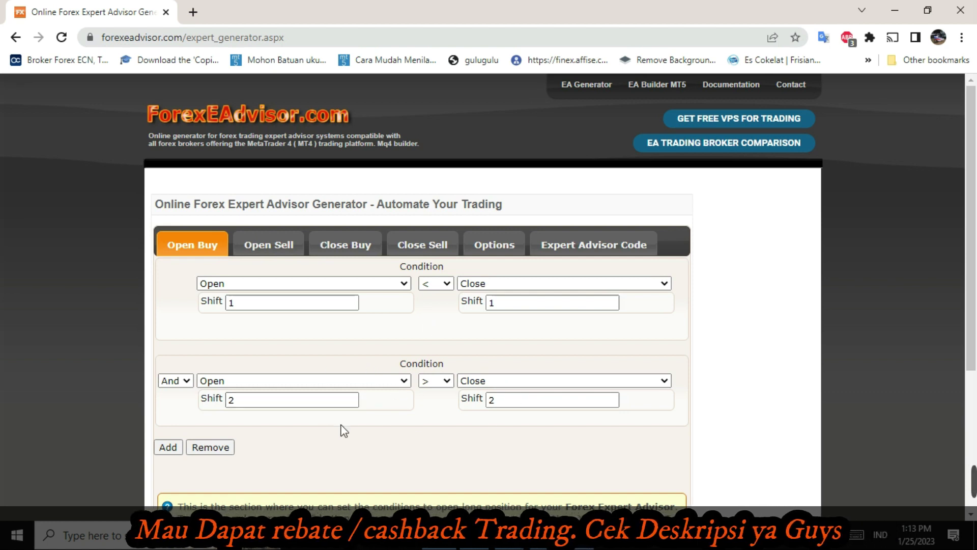
# Add a third Open Buy condition row and consult the notes and the engulfing candlestick picture.
pyautogui.click(168, 450)
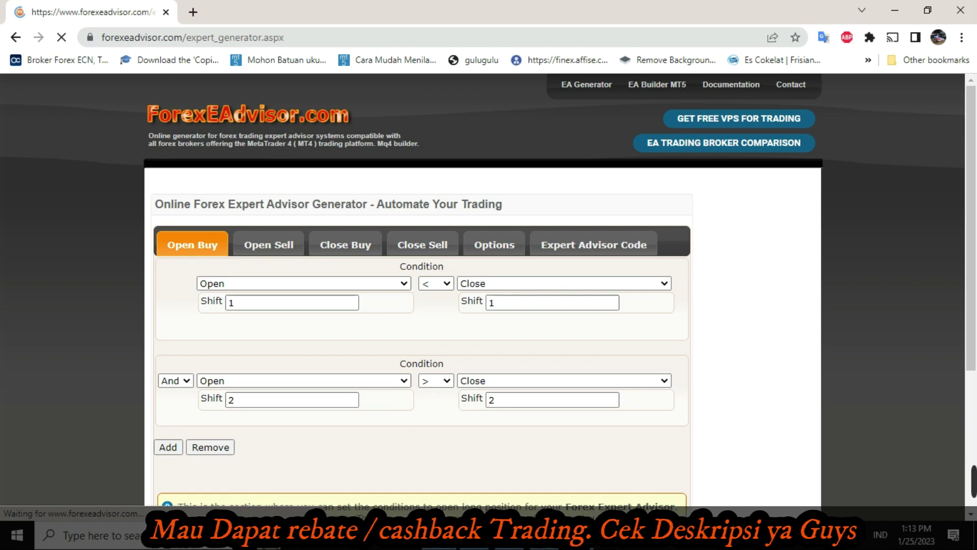
pyautogui.hotkey('alt', 'Tab')
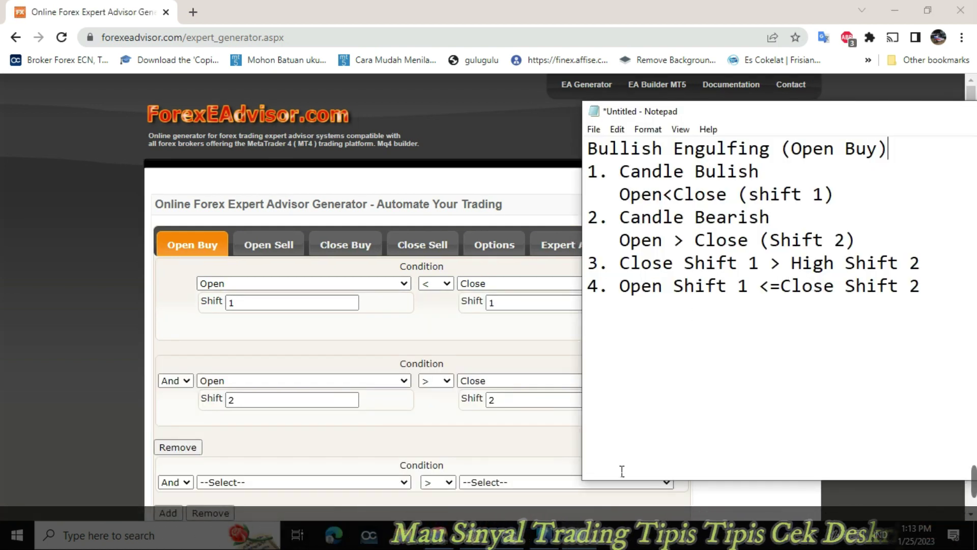
pyautogui.hotkey('alt', 'Tab')
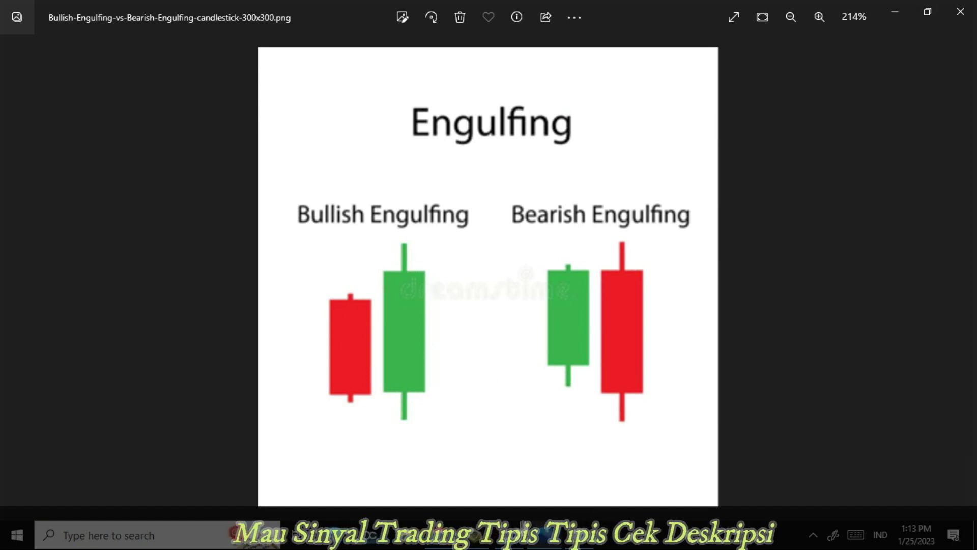
pyautogui.click(439, 534)
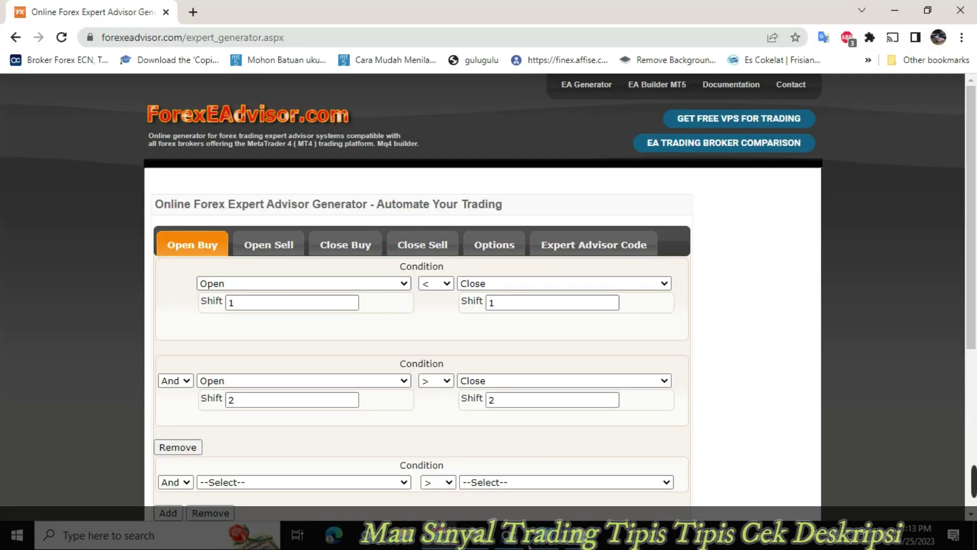
pyautogui.scroll(-3, 469, 379)
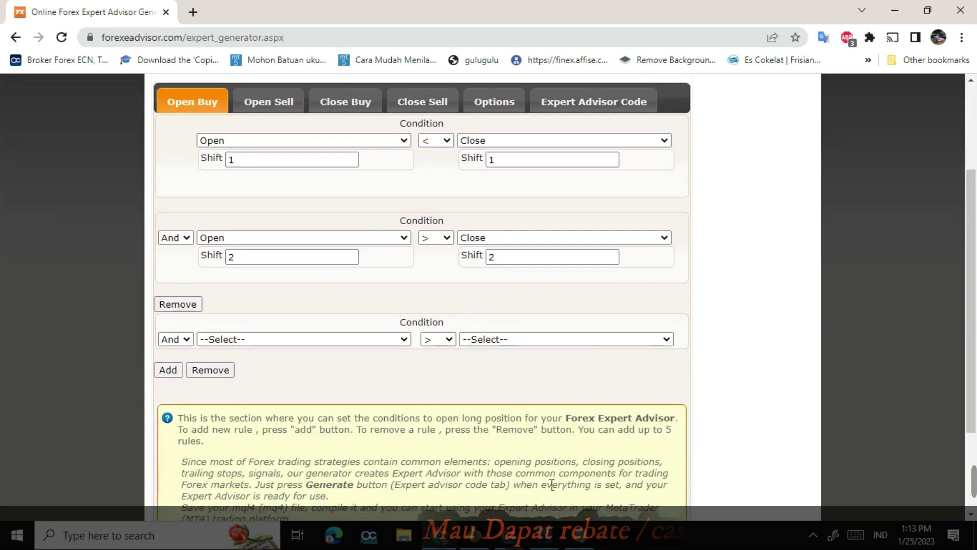
# Set the third Open Buy condition to Close with shift 1 > High with shift 2, following the notes.
pyautogui.hotkey('alt', 'Tab')
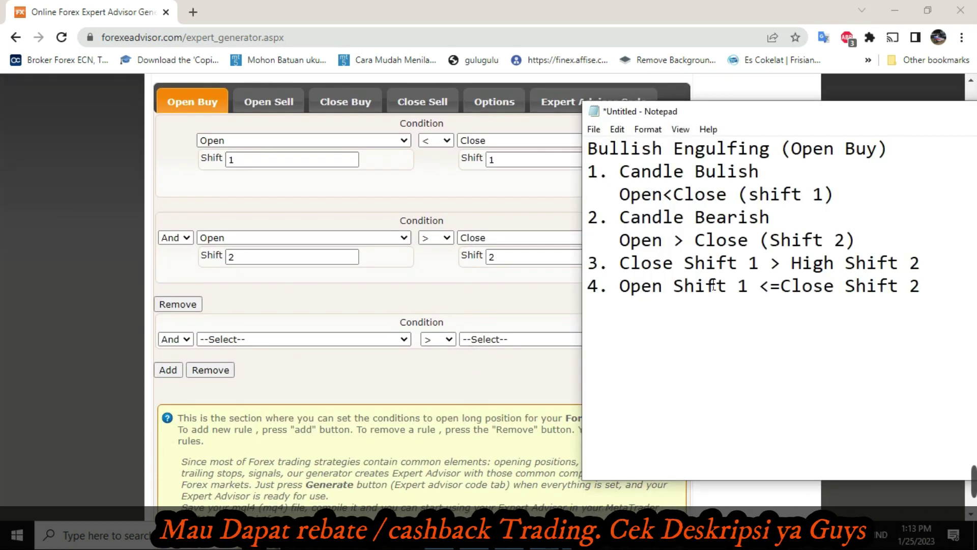
pyautogui.click(406, 348)
pyautogui.click(406, 349)
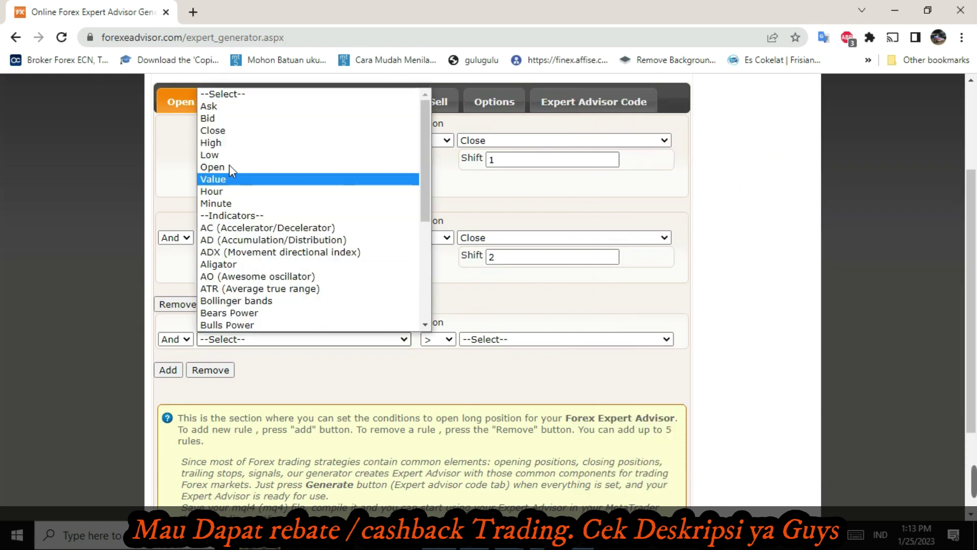
pyautogui.click(228, 132)
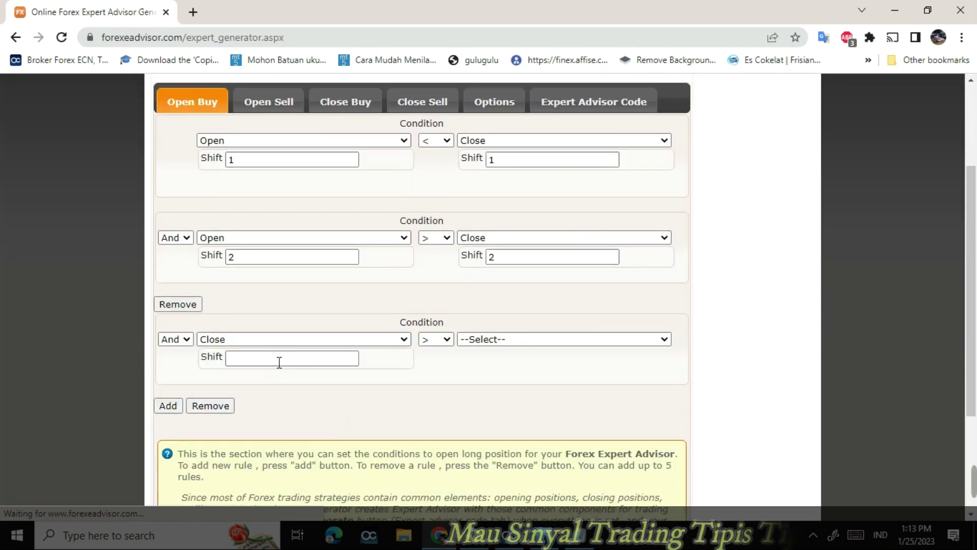
pyautogui.click(279, 359)
pyautogui.write('1')
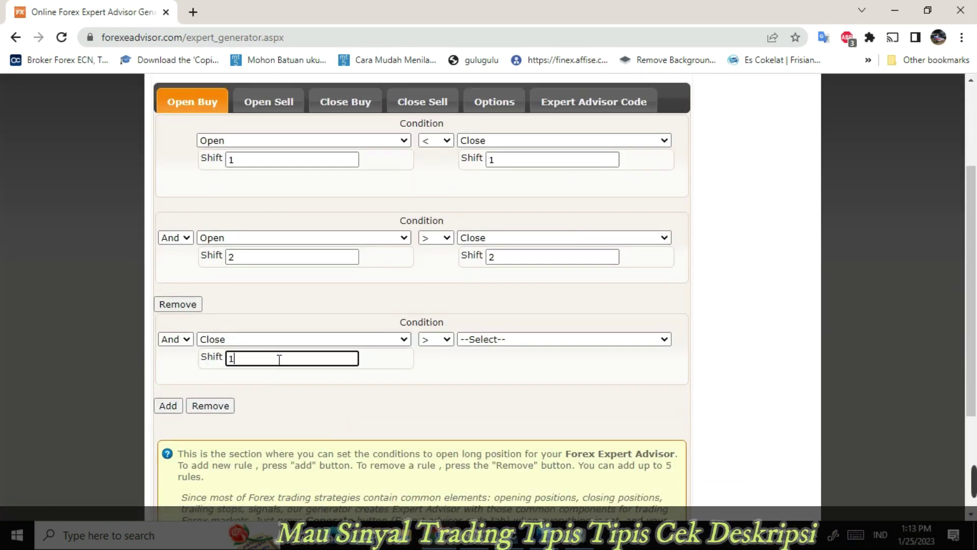
pyautogui.click(575, 537)
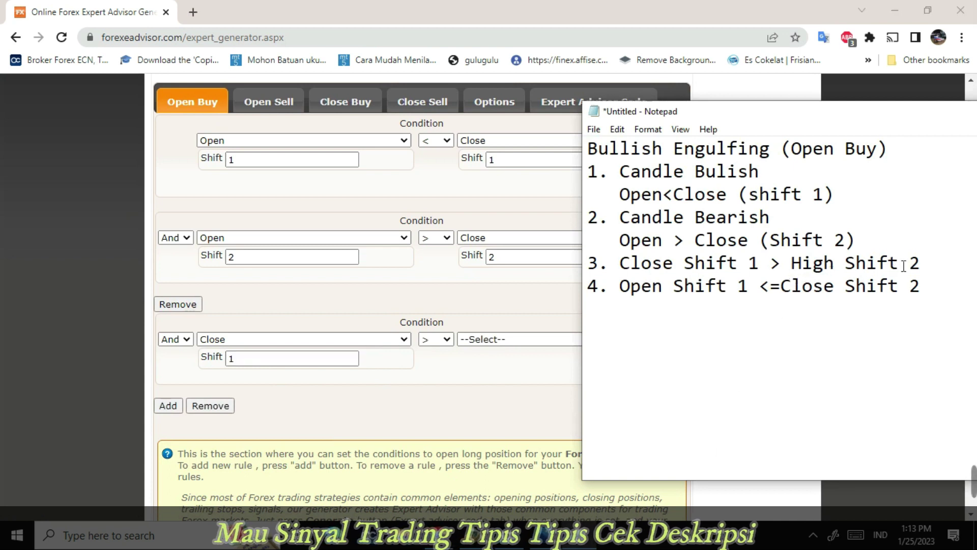
pyautogui.click(492, 403)
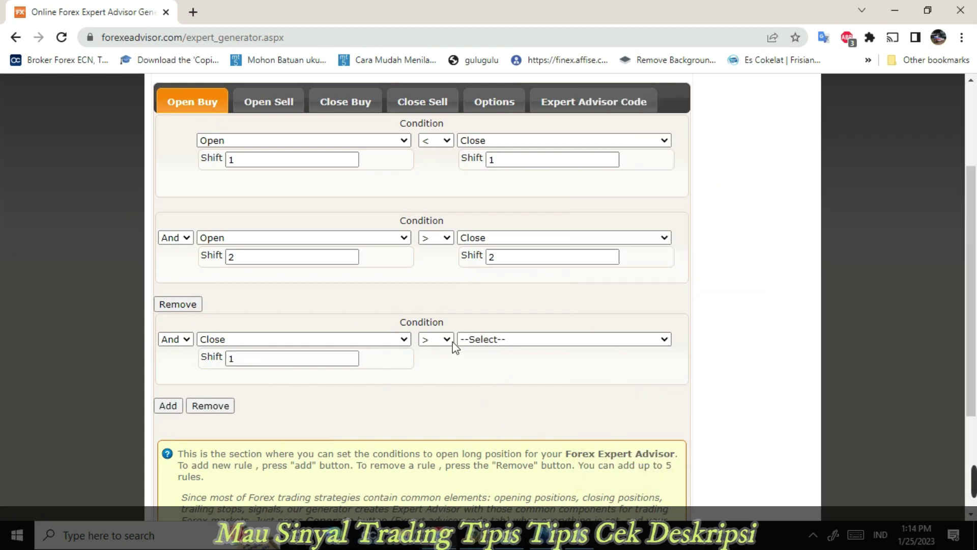
pyautogui.click(664, 345)
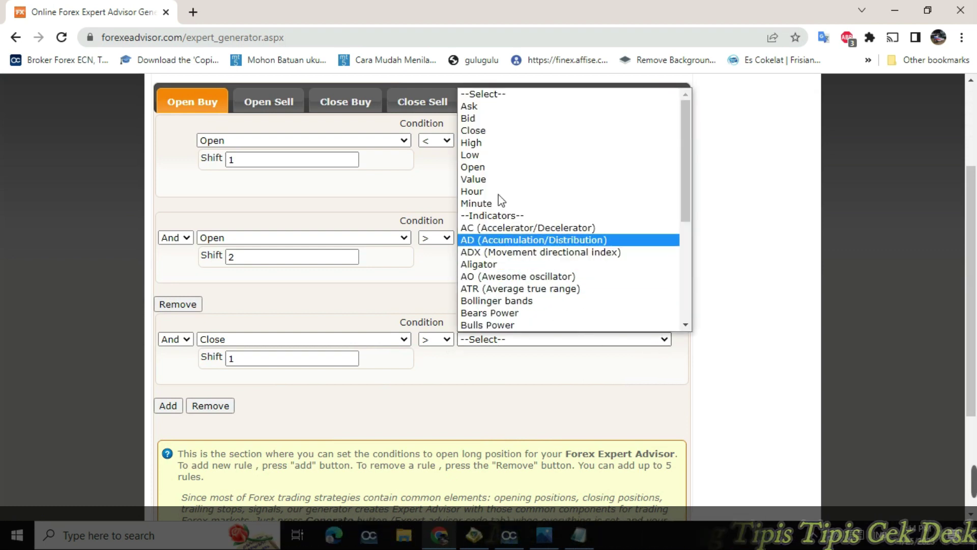
pyautogui.click(488, 145)
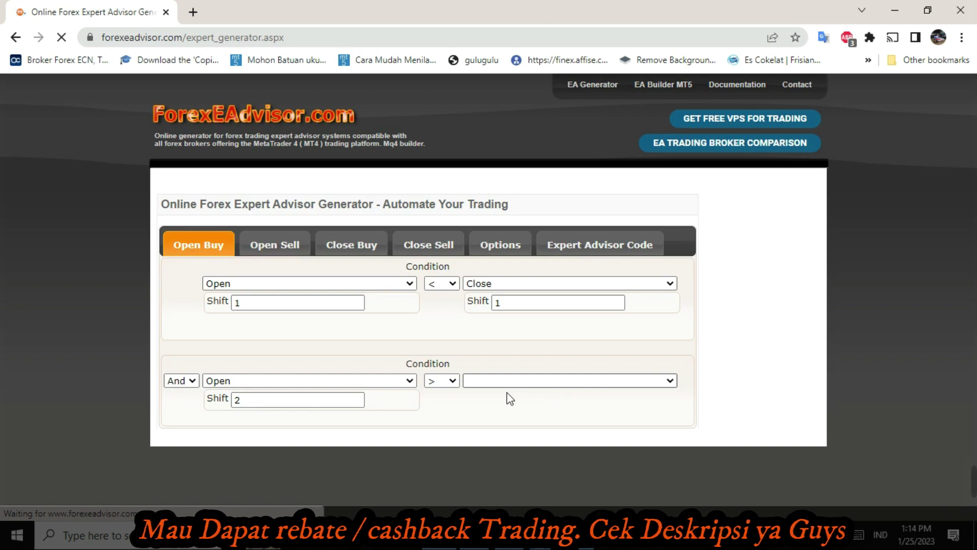
pyautogui.scroll(-5, 518, 405)
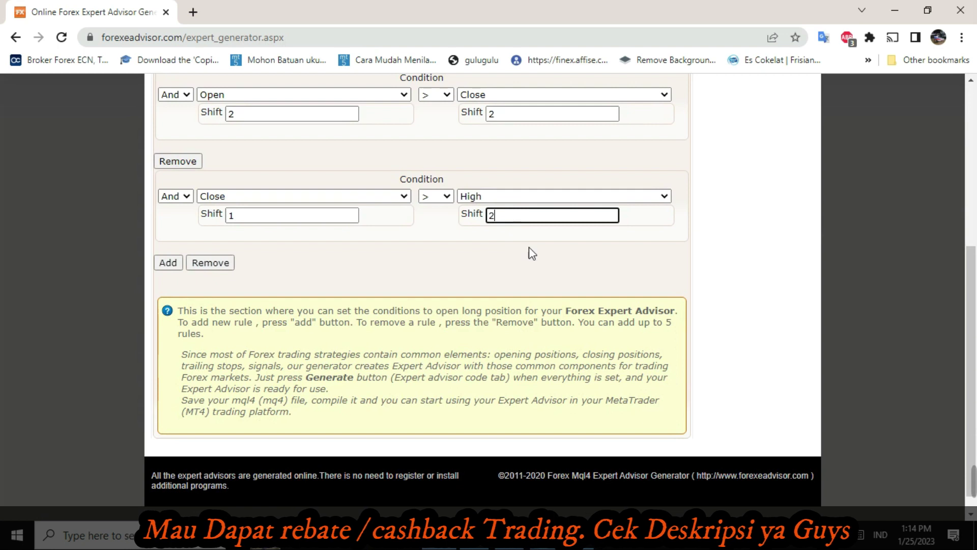
# Check the third rule against the notes and add a fourth Open Buy condition row.
pyautogui.hotkey('alt', 'Tab')
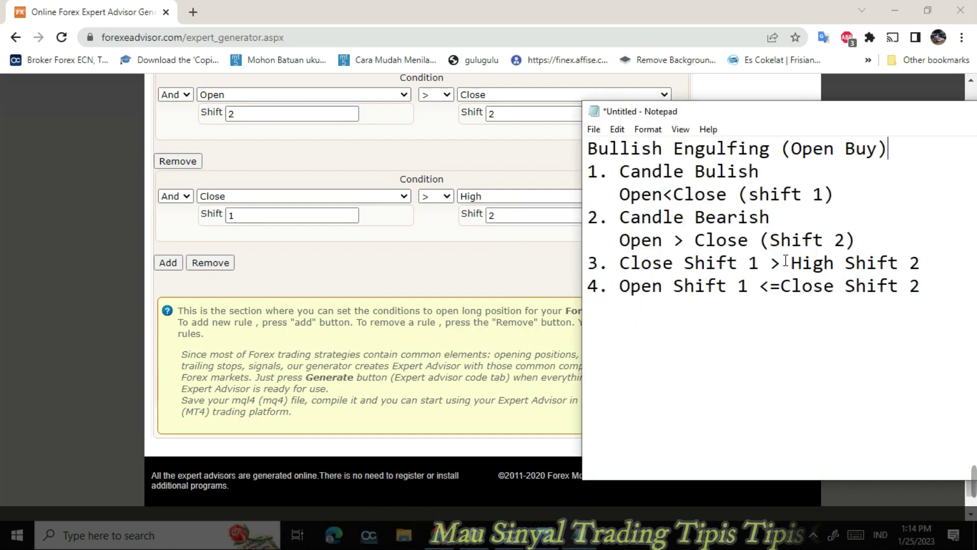
pyautogui.click(170, 269)
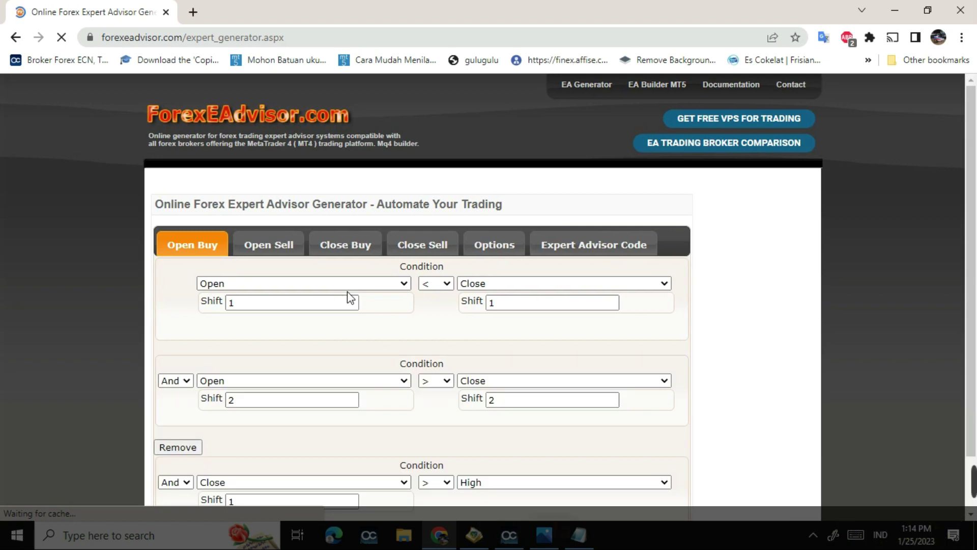
# Consult the fourth Bullish Engulfing rule in the notes and compare it with the engulfing candlestick picture.
pyautogui.scroll(-2, 410, 307)
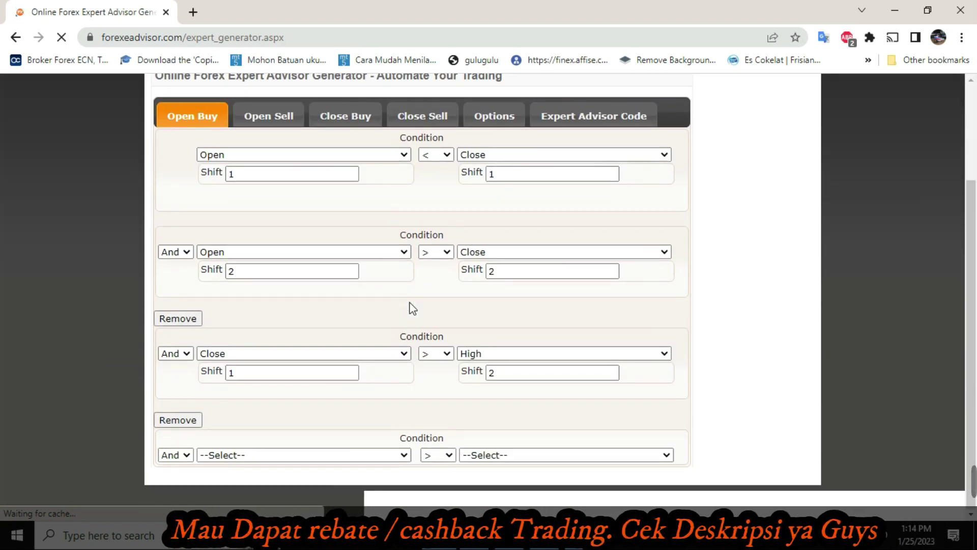
pyautogui.hotkey('alt', 'Tab')
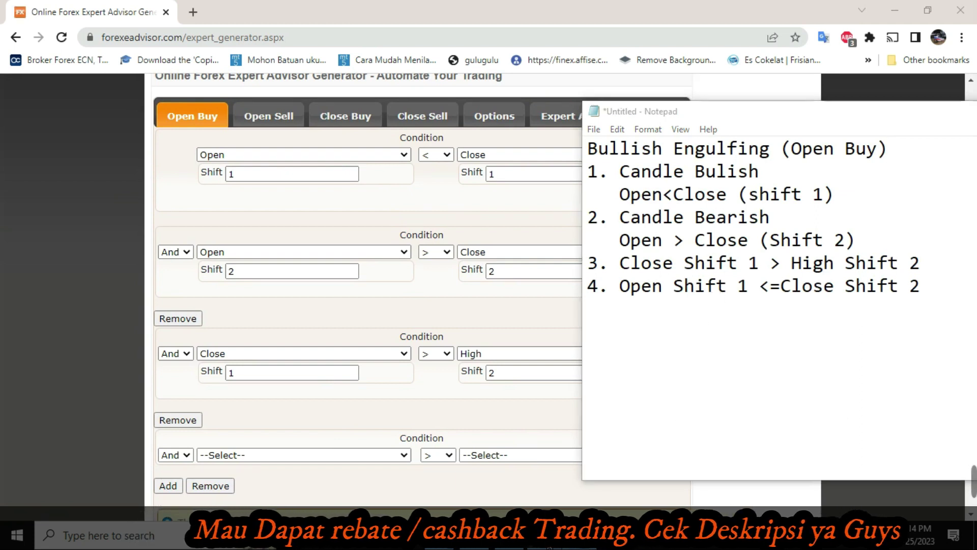
pyautogui.hotkey('alt', 'Tab')
pyautogui.hotkey('alt', 'Tab')
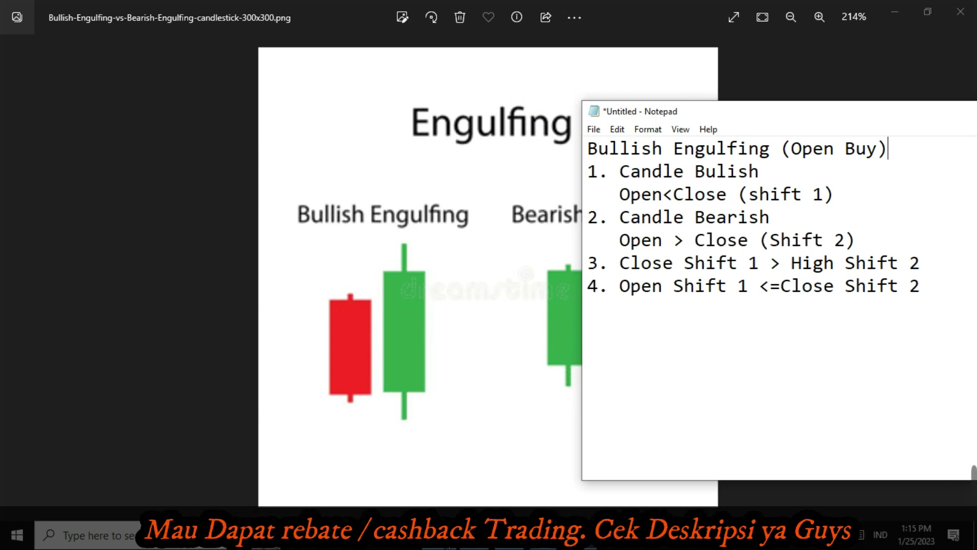
pyautogui.click(408, 473)
pyautogui.scroll(-3, 439, 421)
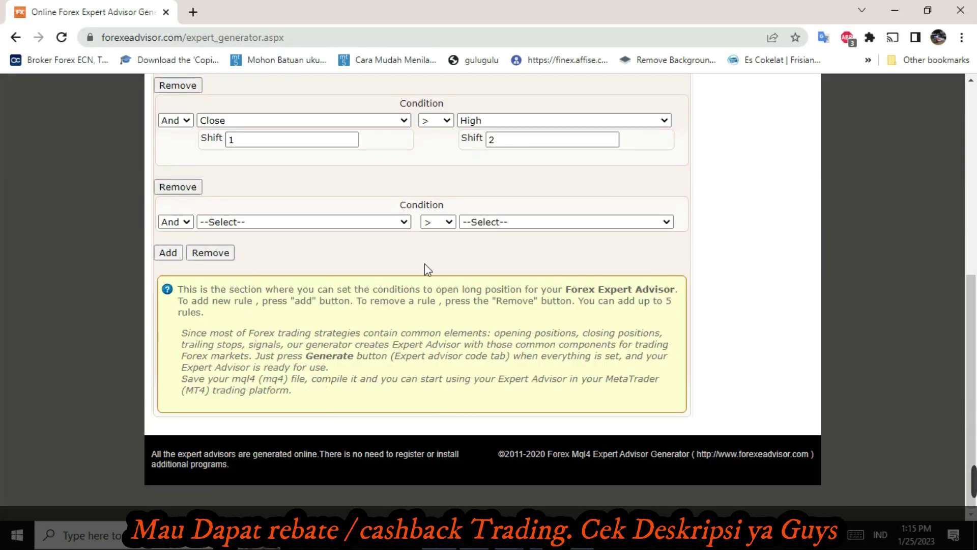
# Set the first value of the fourth Open Buy condition to Open with shift 1, following the notes.
pyautogui.click(404, 223)
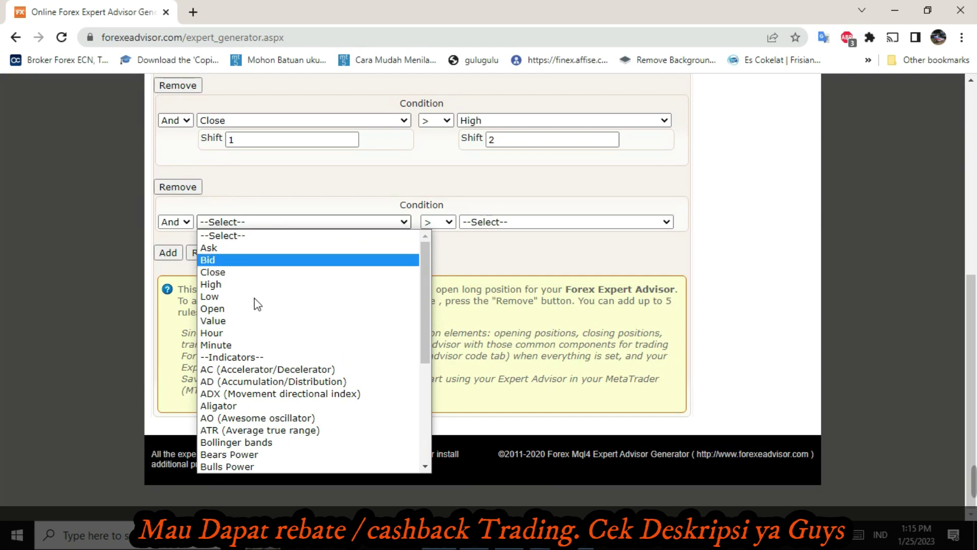
pyautogui.click(236, 309)
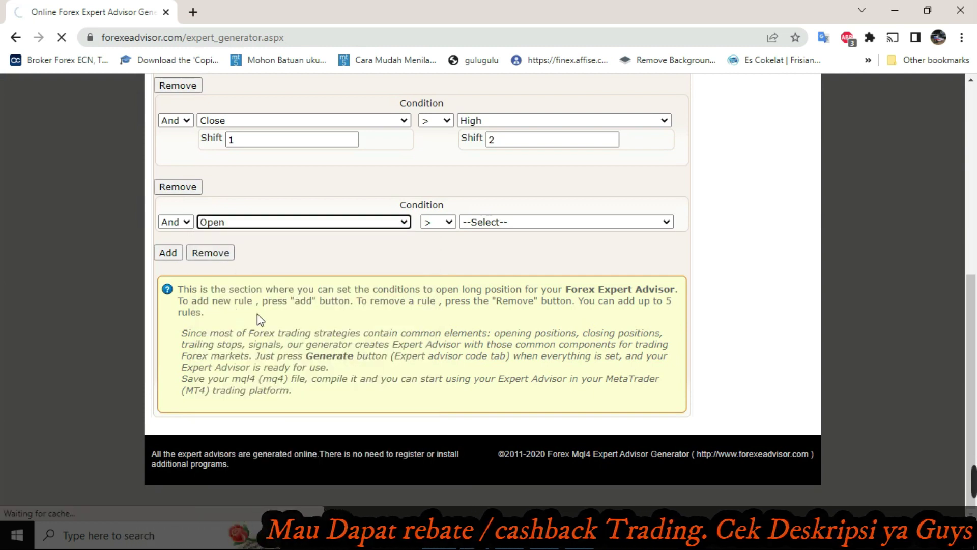
pyautogui.hotkey('alt', 'Tab')
pyautogui.scroll(-2, 327, 443)
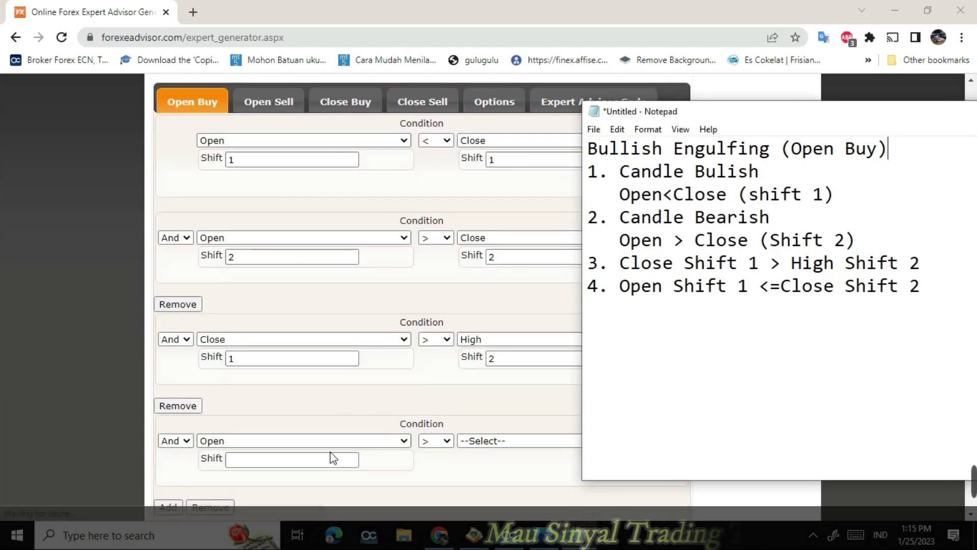
pyautogui.scroll(-4, 304, 340)
pyautogui.click(316, 246)
pyautogui.write('1')
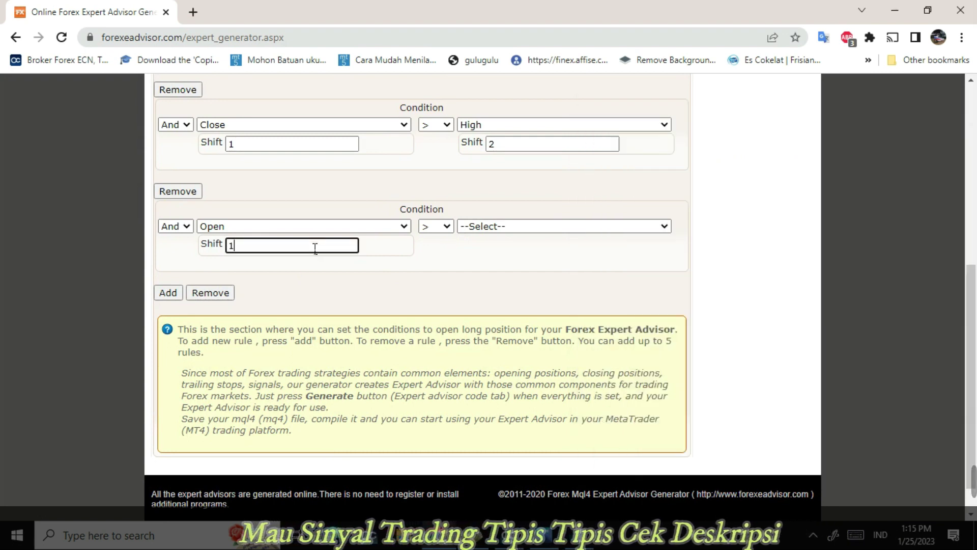
# Complete the fourth Open Buy condition with the < operator and Close with shift 2, checking the notes.
pyautogui.click(448, 227)
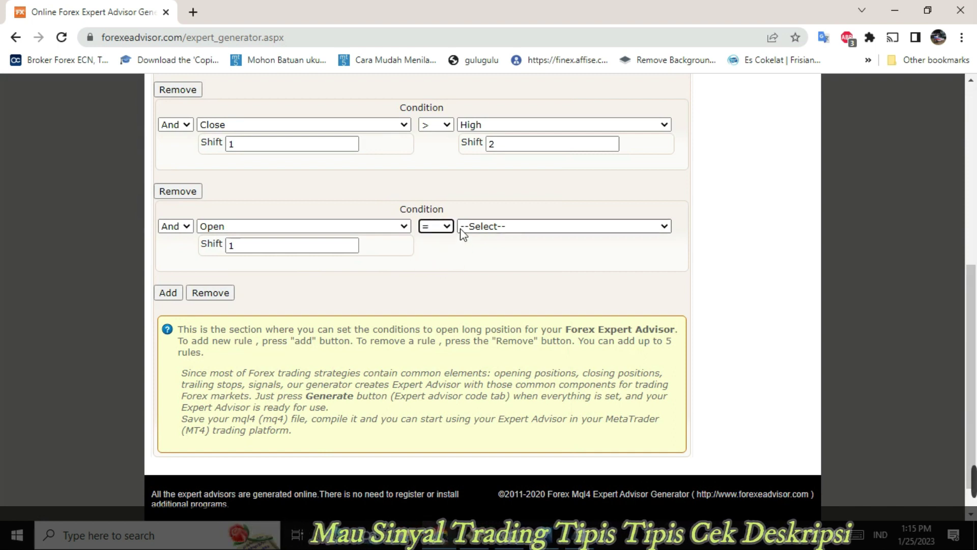
pyautogui.click(447, 226)
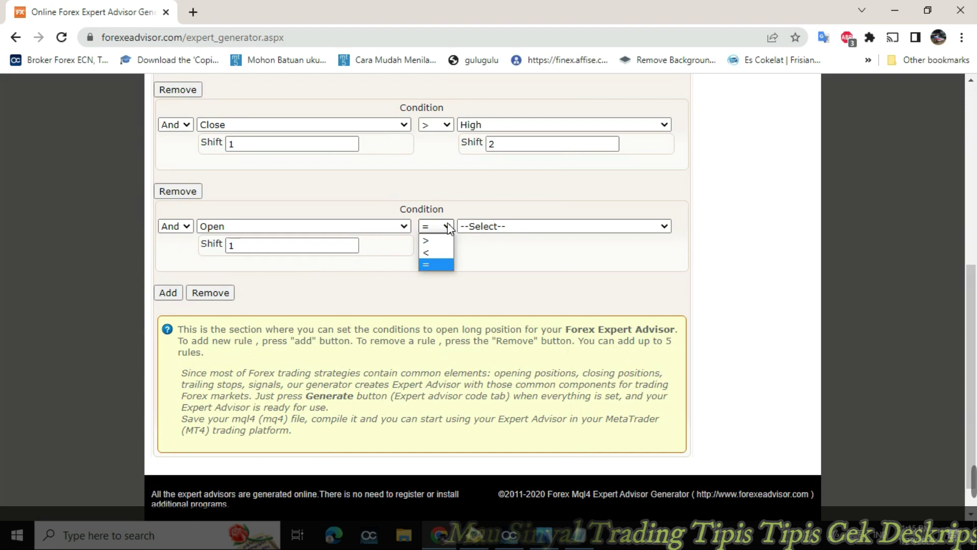
pyautogui.click(433, 252)
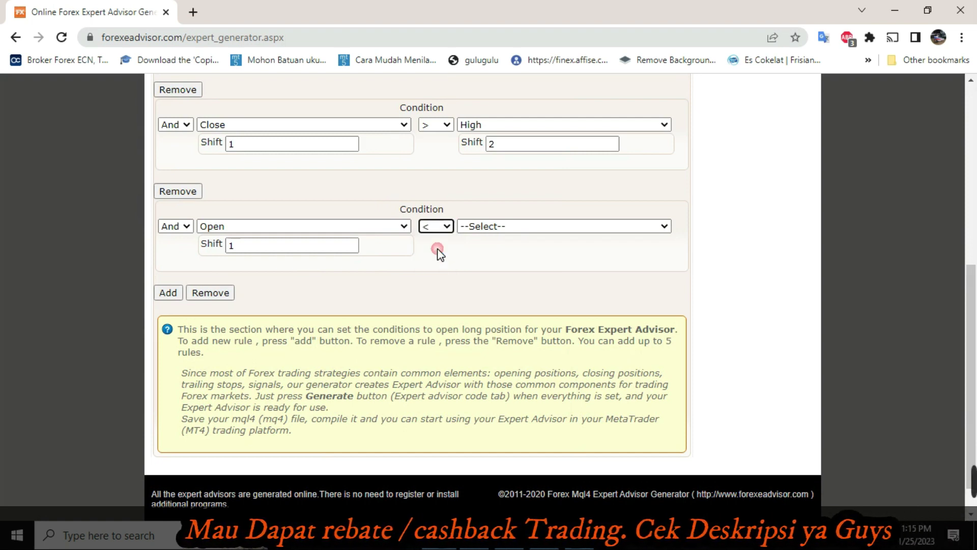
pyautogui.click(579, 546)
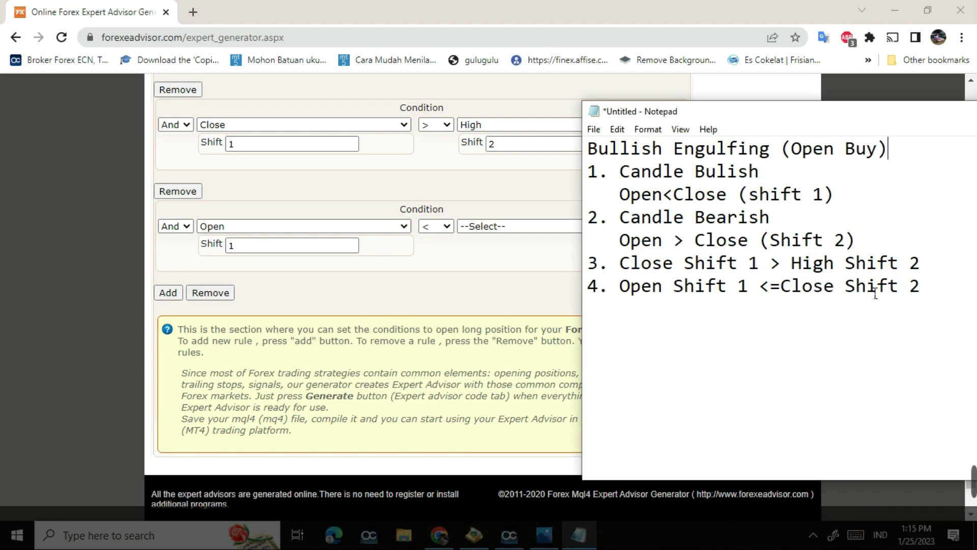
pyautogui.click(557, 318)
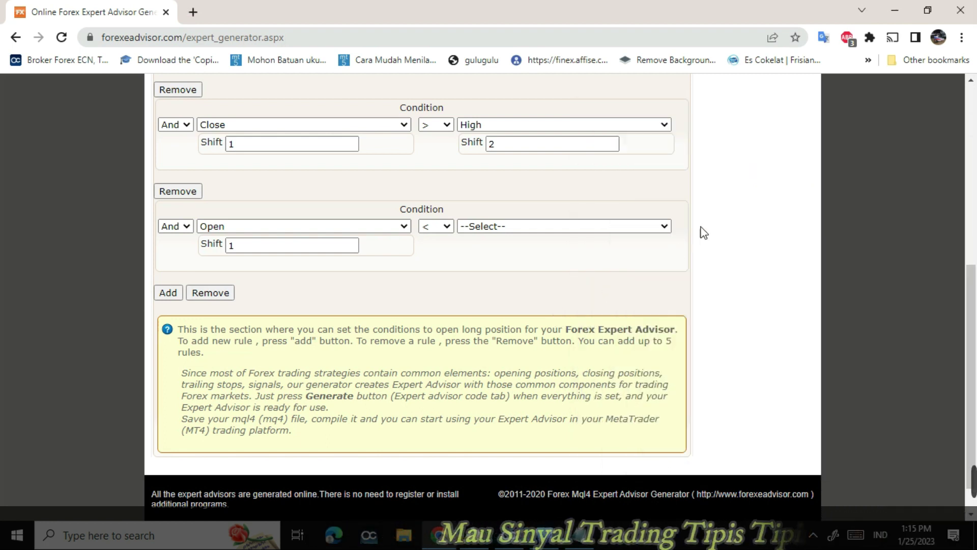
pyautogui.click(666, 227)
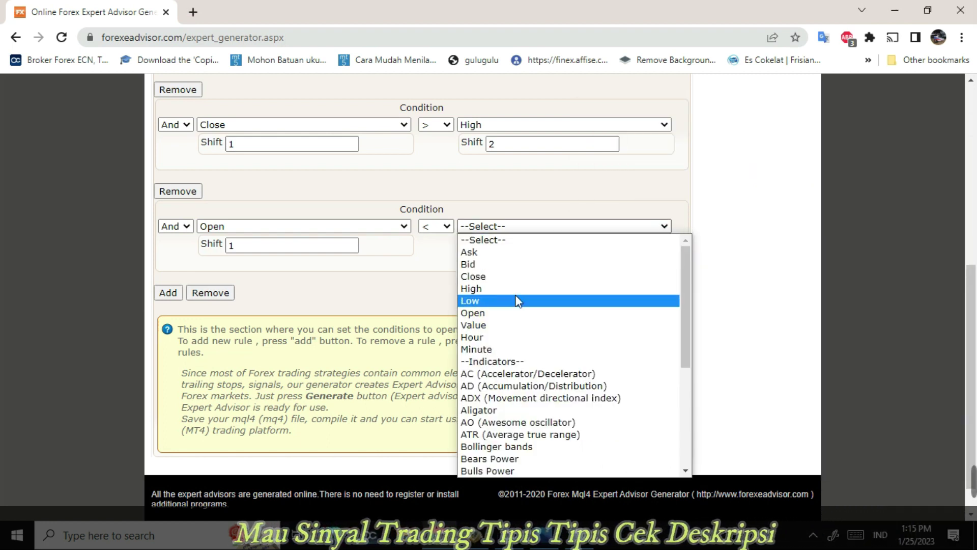
pyautogui.click(517, 278)
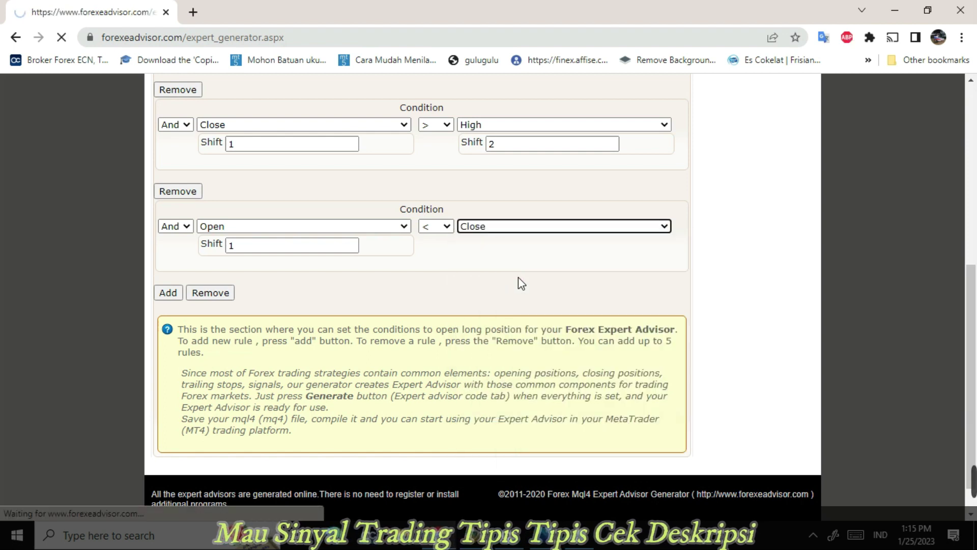
pyautogui.scroll(-3, 501, 417)
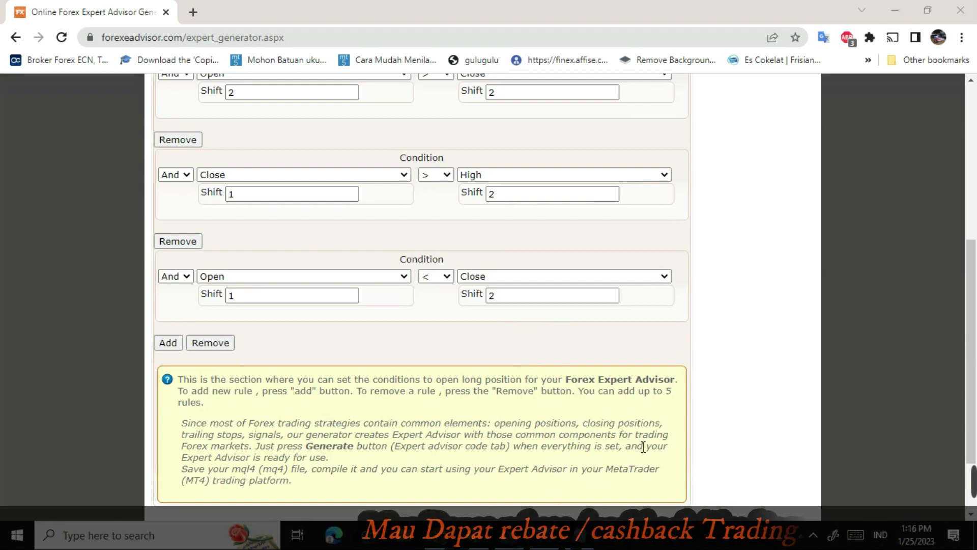
# Review the four Bullish Engulfing rules in the notes against the entered Open Buy conditions.
pyautogui.hotkey('alt', 'Tab')
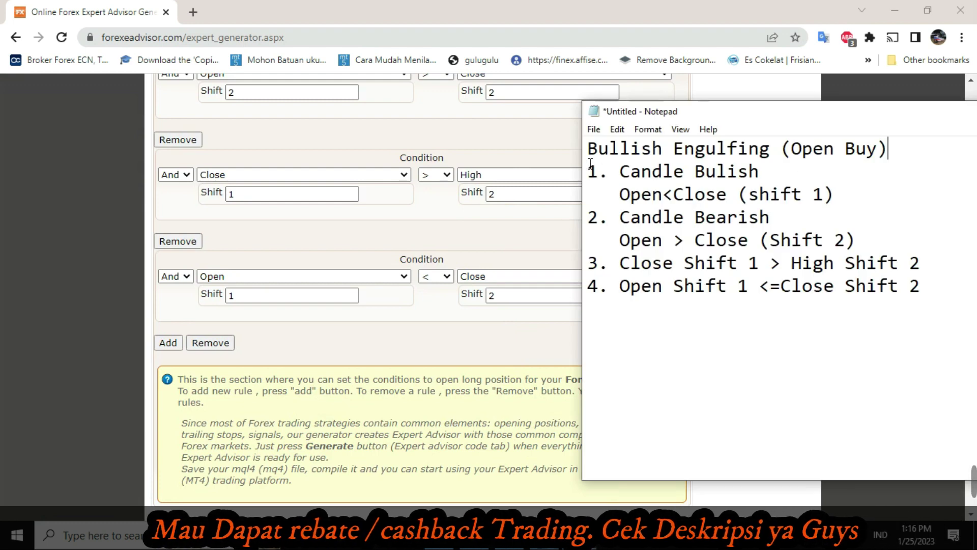
pyautogui.moveTo(596, 154); pyautogui.dragTo(925, 286)
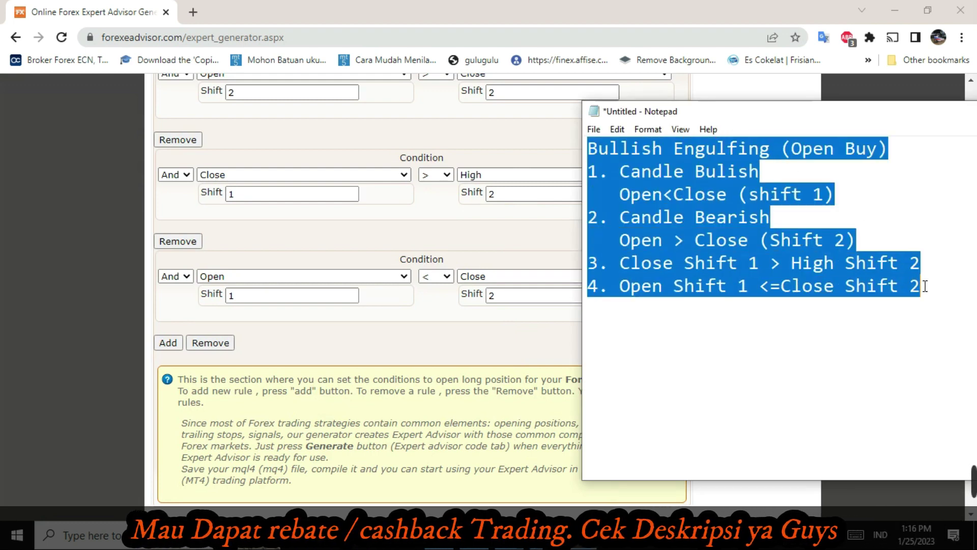
pyautogui.click(874, 311)
pyautogui.scroll(1, 401, 228)
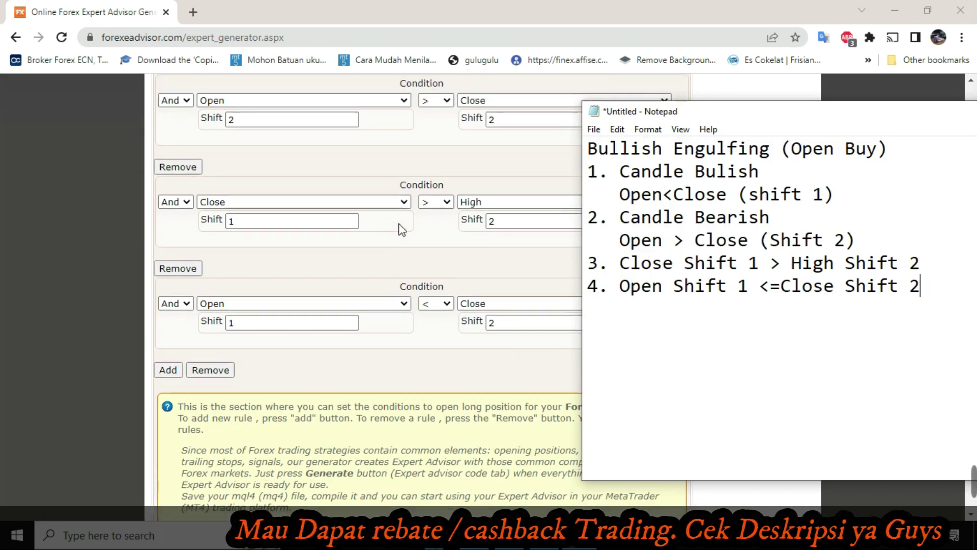
pyautogui.scroll(5, 400, 229)
# Open the Open Sell conditions and add the heading "Bearish Engulfing" below the bullish rules in the notes.
pyautogui.click(283, 246)
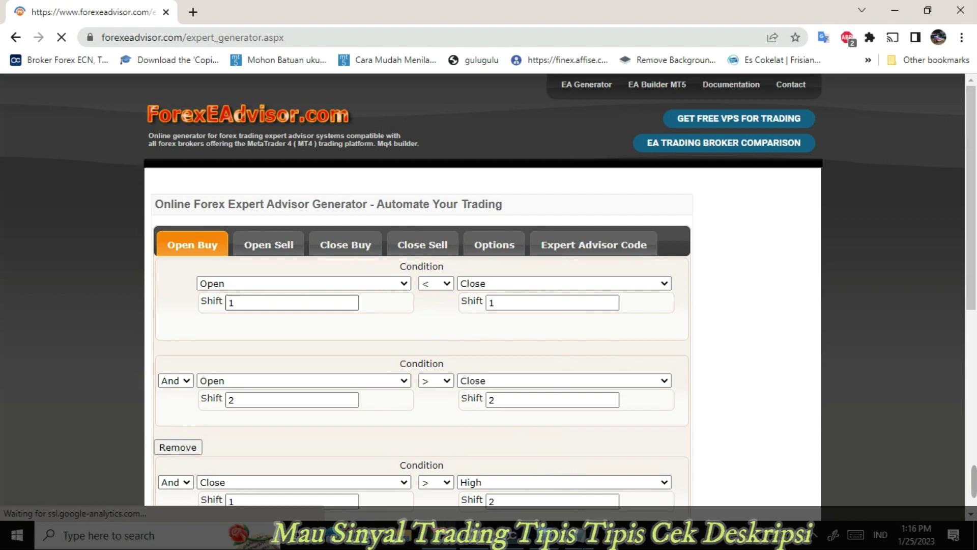
pyautogui.hotkey('alt', 'Tab')
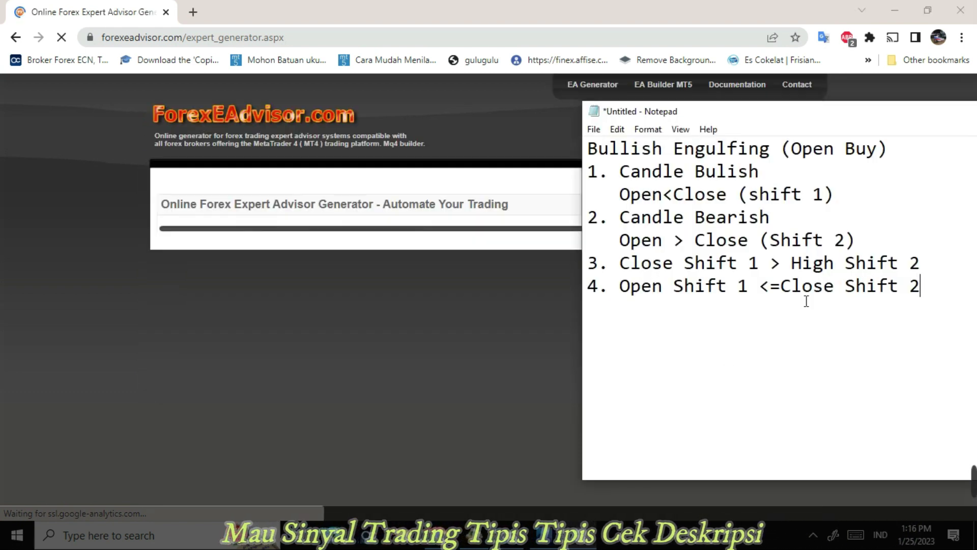
pyautogui.click(936, 294)
pyautogui.press('Return')
pyautogui.press('Return')
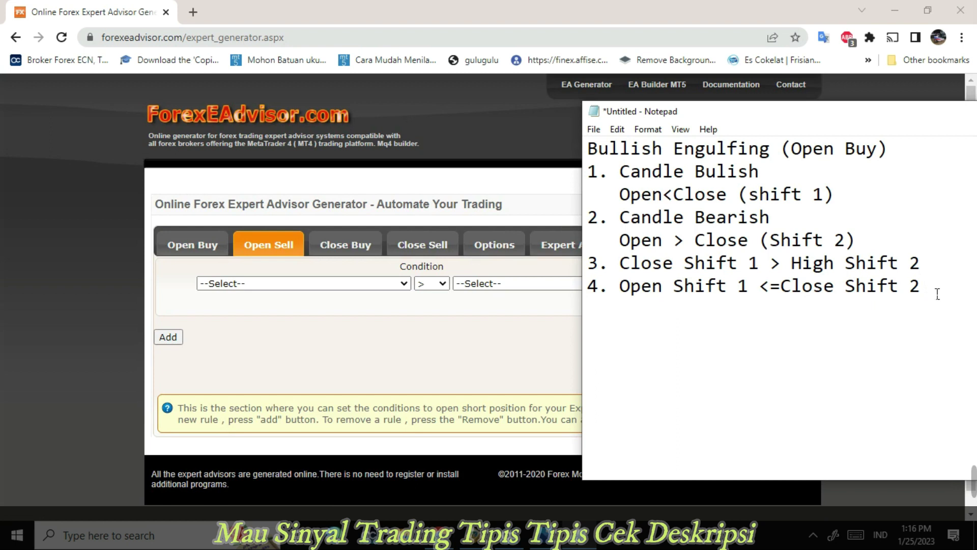
pyautogui.write('Bearish Engulfing')
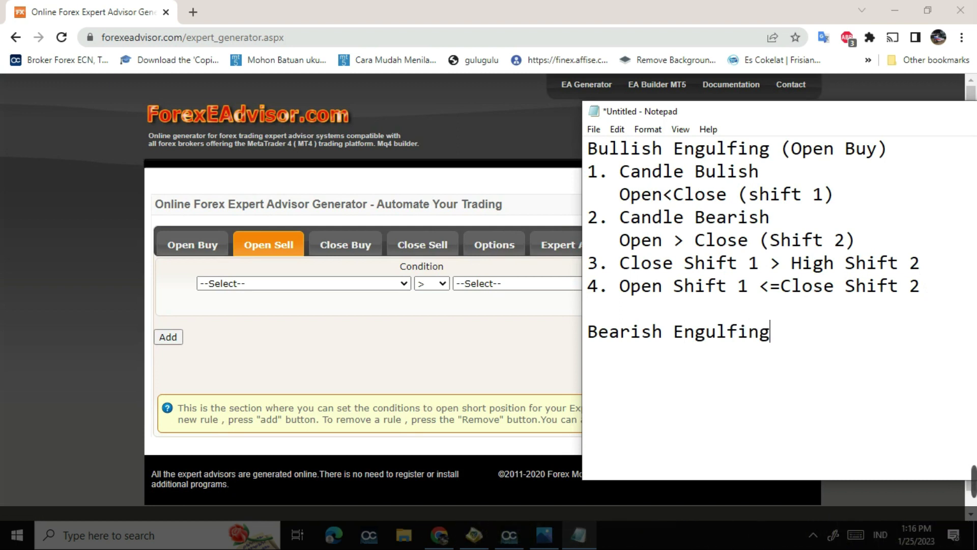
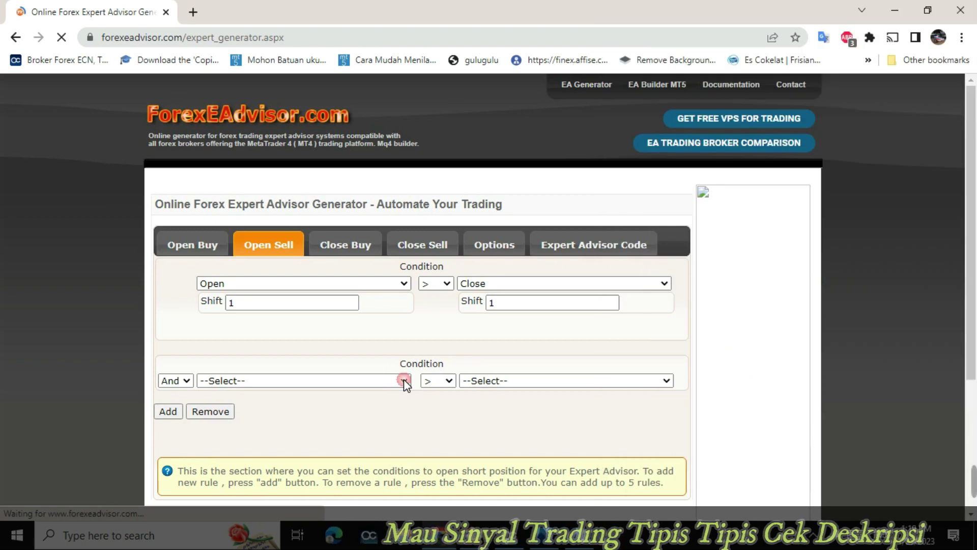
# Set the second Open Sell condition to Open with shift 2 < Close with shift 2.
pyautogui.click(406, 381)
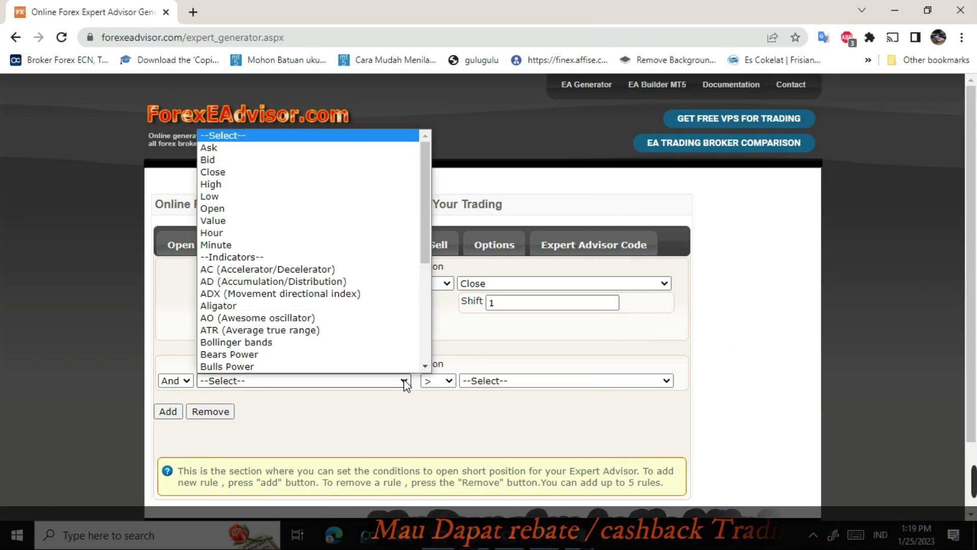
pyautogui.click(224, 208)
pyautogui.click(448, 383)
pyautogui.click(448, 403)
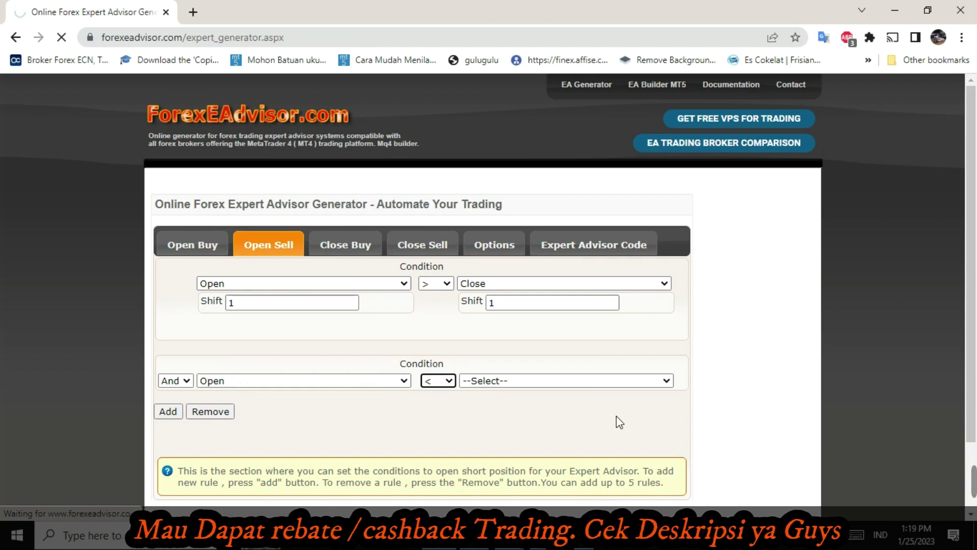
pyautogui.click(667, 383)
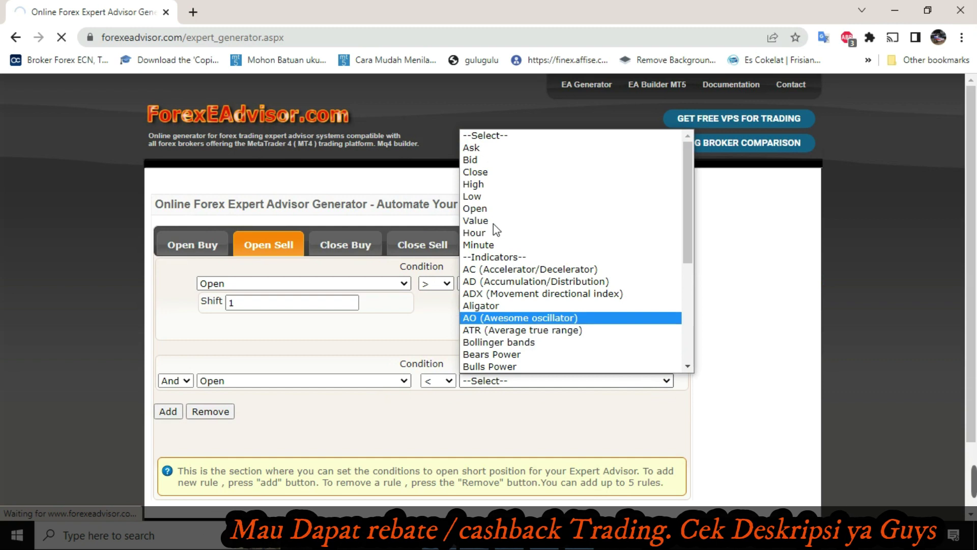
pyautogui.click(486, 175)
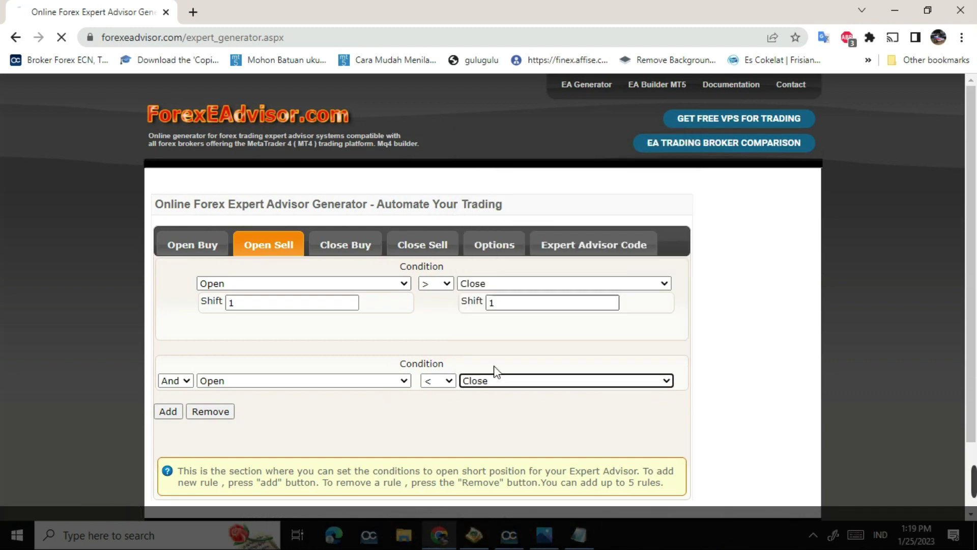
pyautogui.click(311, 405)
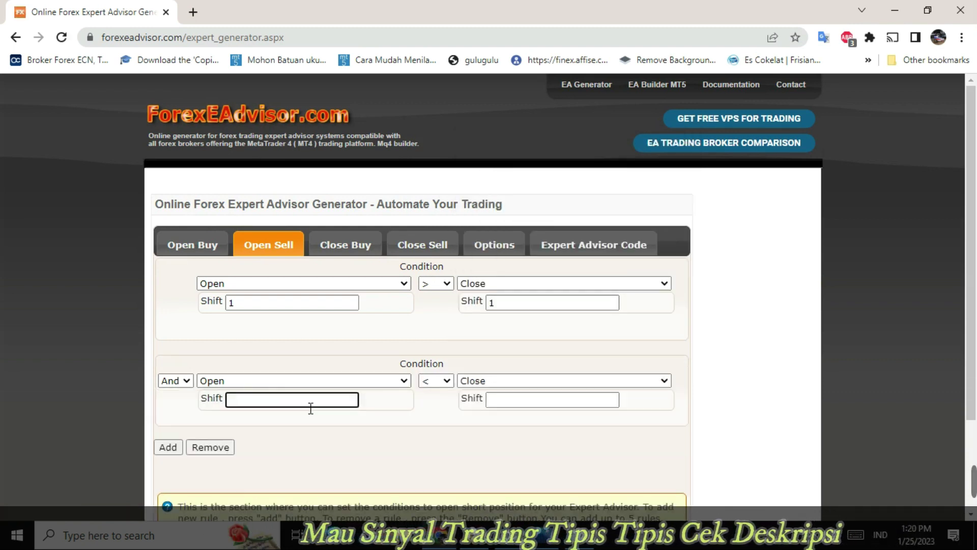
pyautogui.click(511, 408)
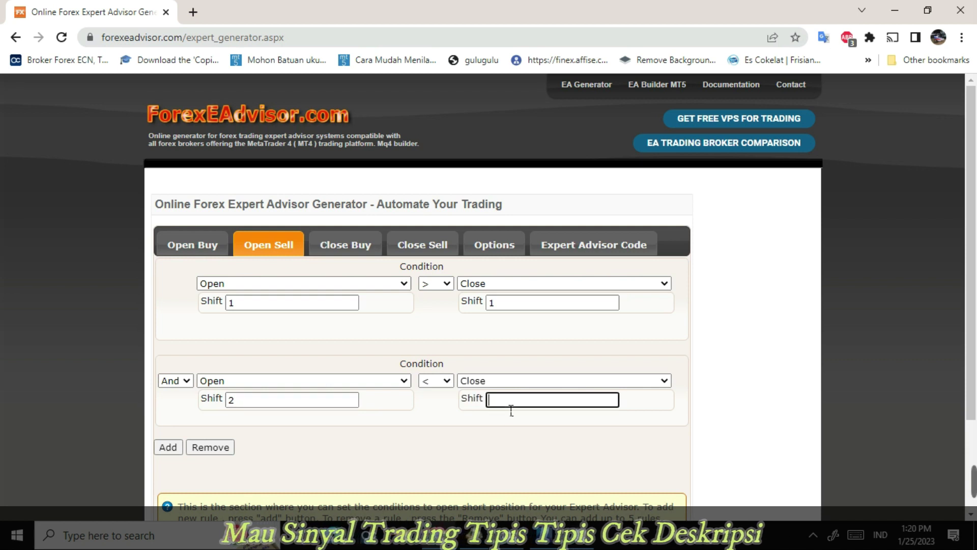
# Add a third Open Sell condition and set its first operand to Close with shift 1, following the Bearish Engulfing notes.
pyautogui.hotkey('alt', 'Tab')
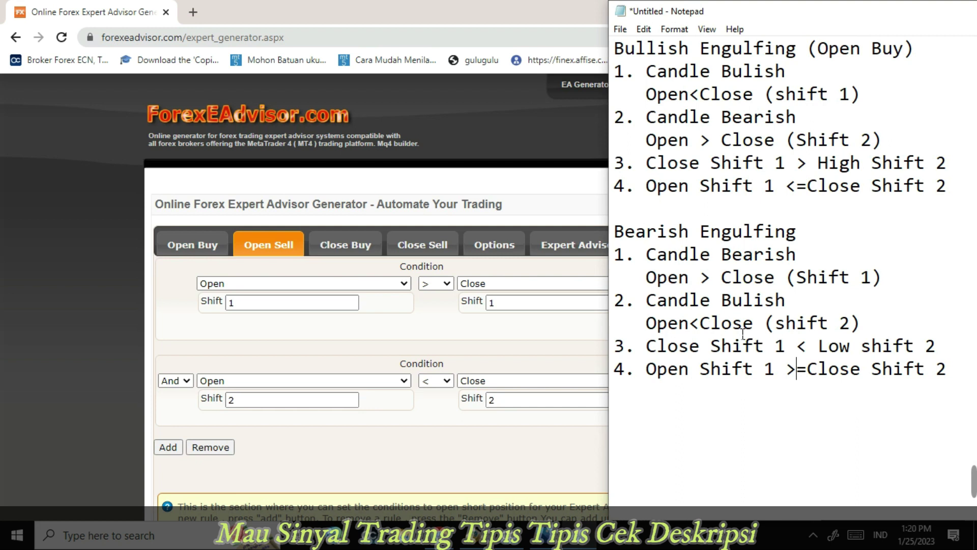
pyautogui.click(168, 447)
pyautogui.hotkey('alt', 'Tab')
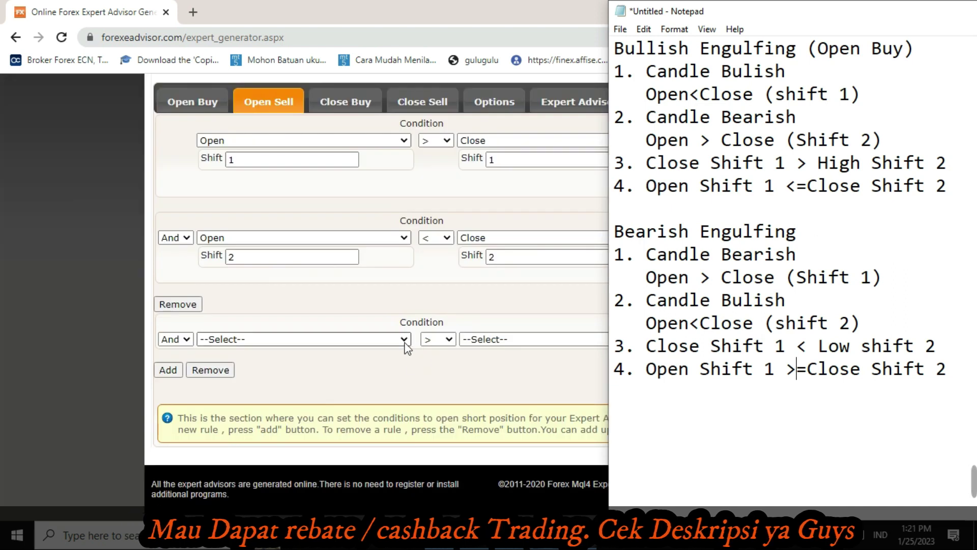
pyautogui.click(405, 340)
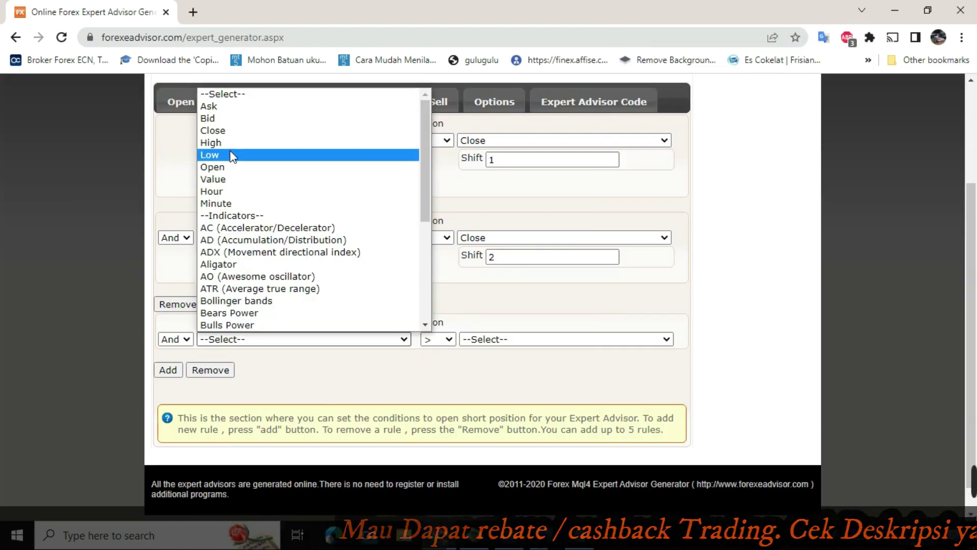
pyautogui.click(232, 131)
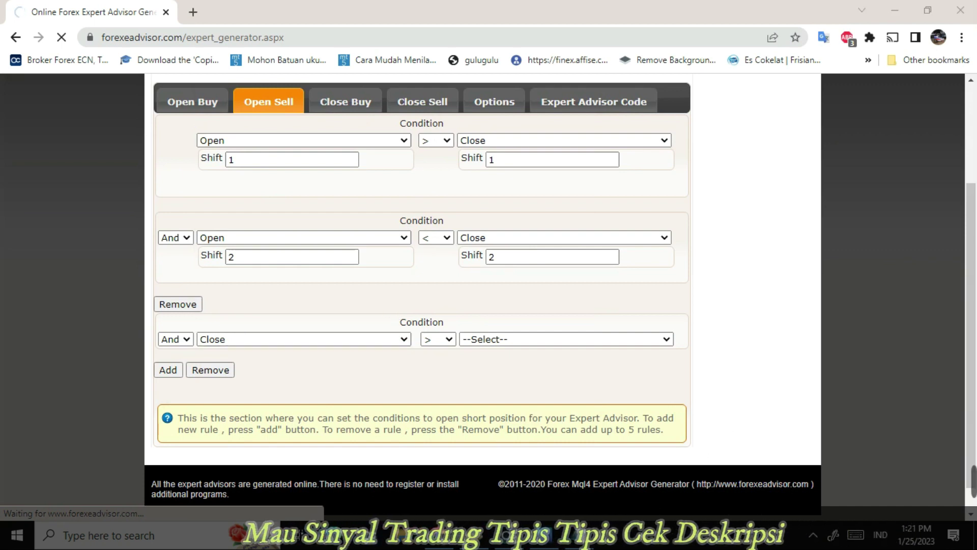
pyautogui.hotkey('alt', 'Tab')
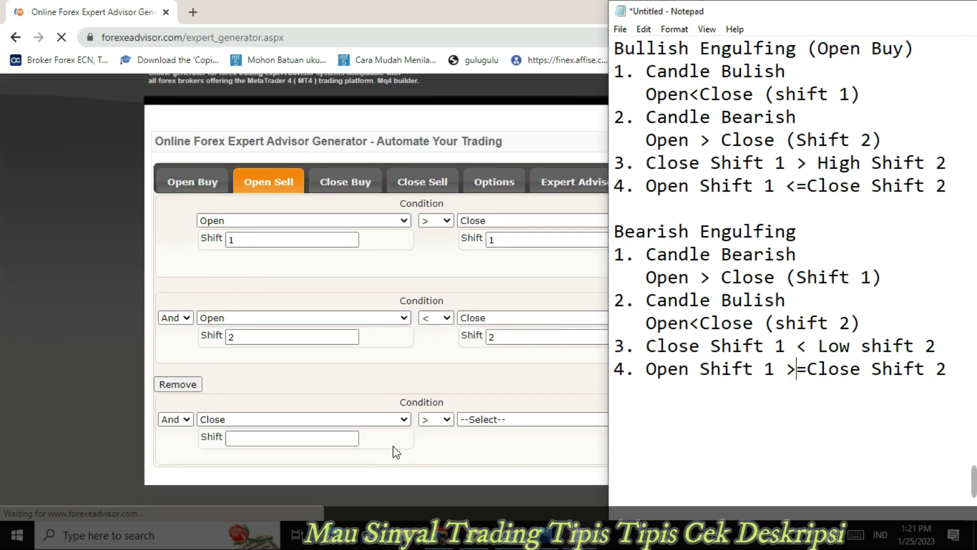
pyautogui.click(348, 443)
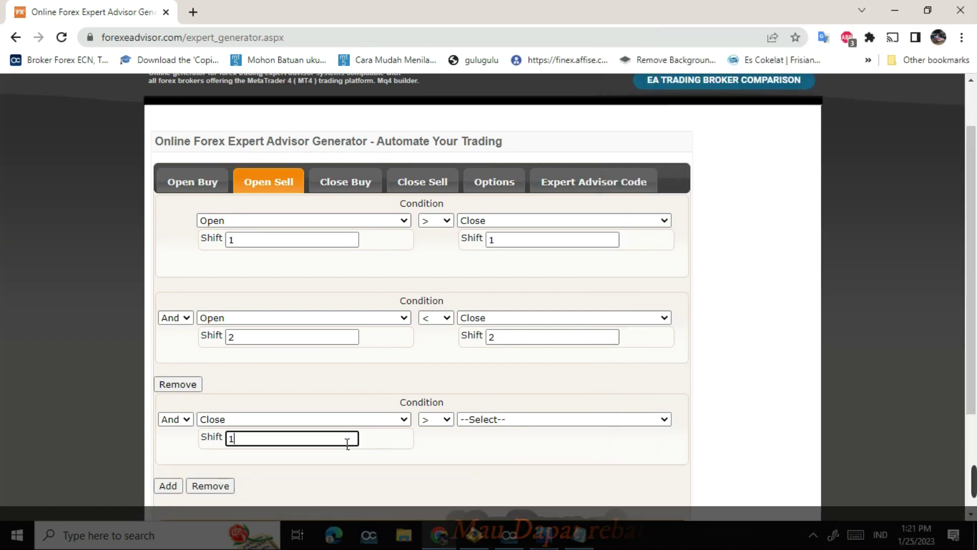
# Complete the third Open Sell condition with the < operator and Low with shift 2.
pyautogui.hotkey('alt', 'Tab')
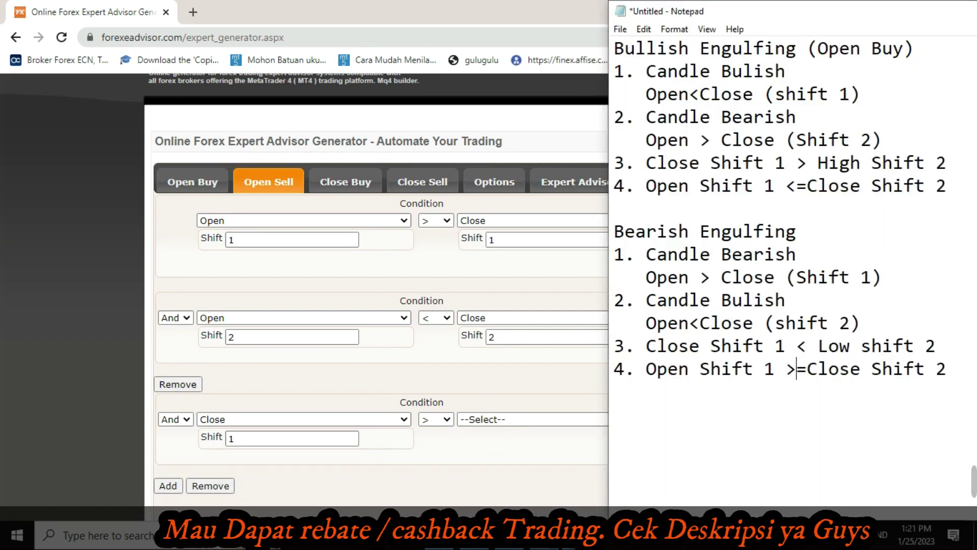
pyautogui.click(449, 420)
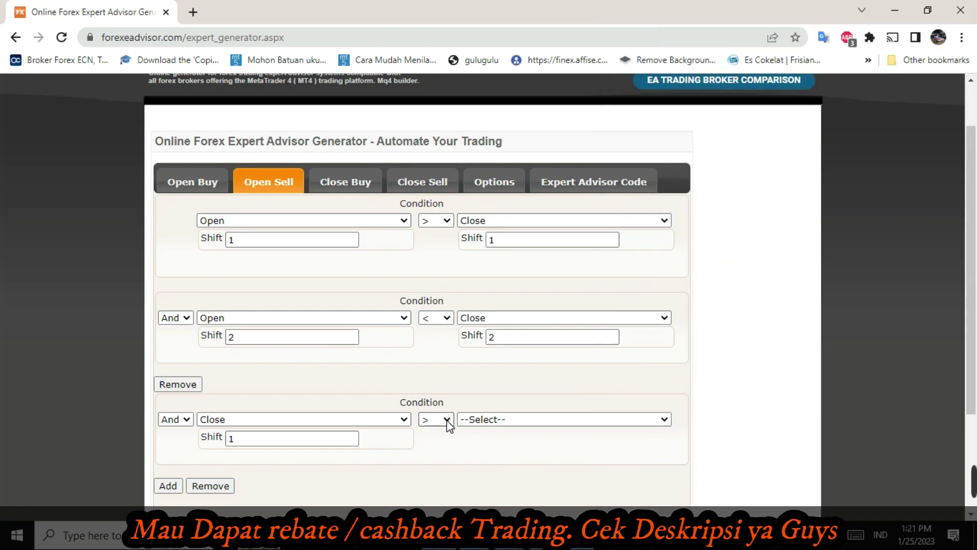
pyautogui.click(438, 446)
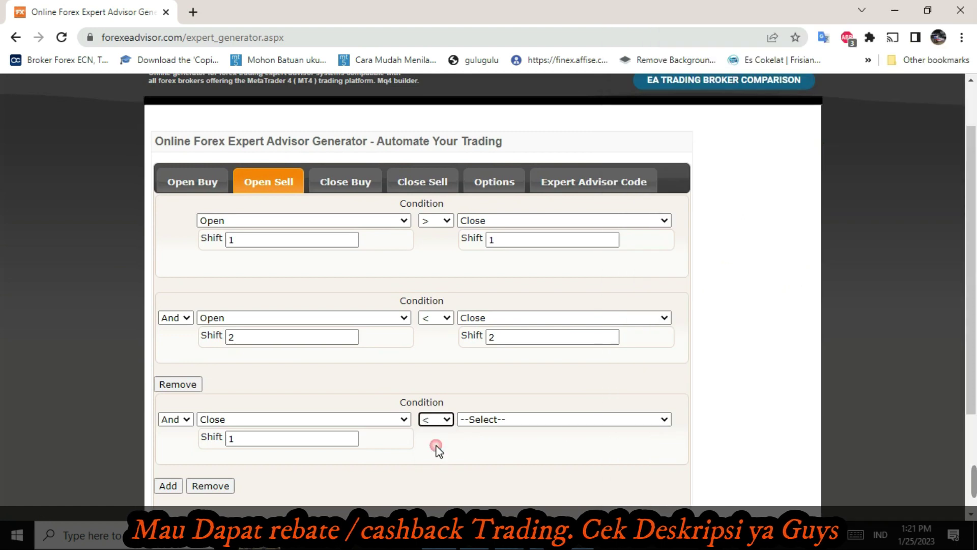
pyautogui.click(666, 429)
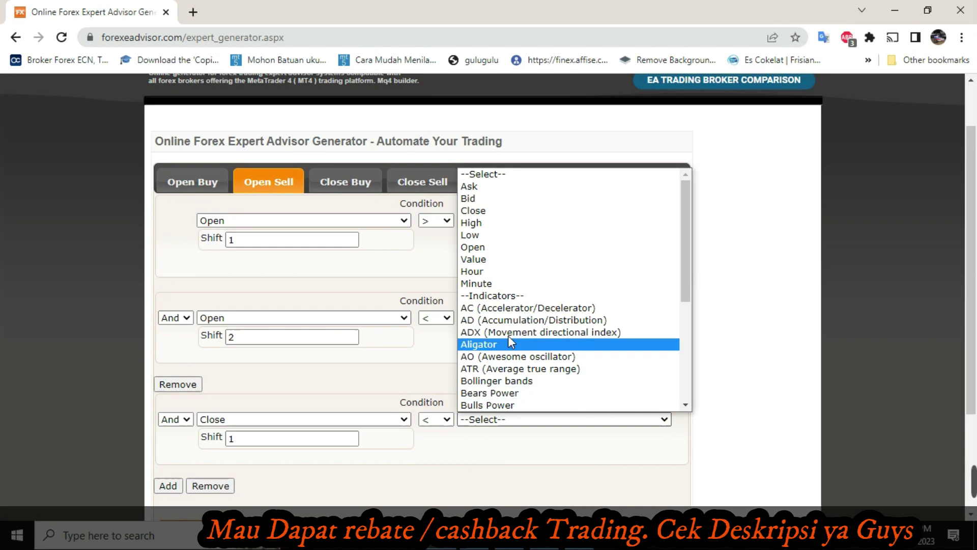
pyautogui.click(504, 236)
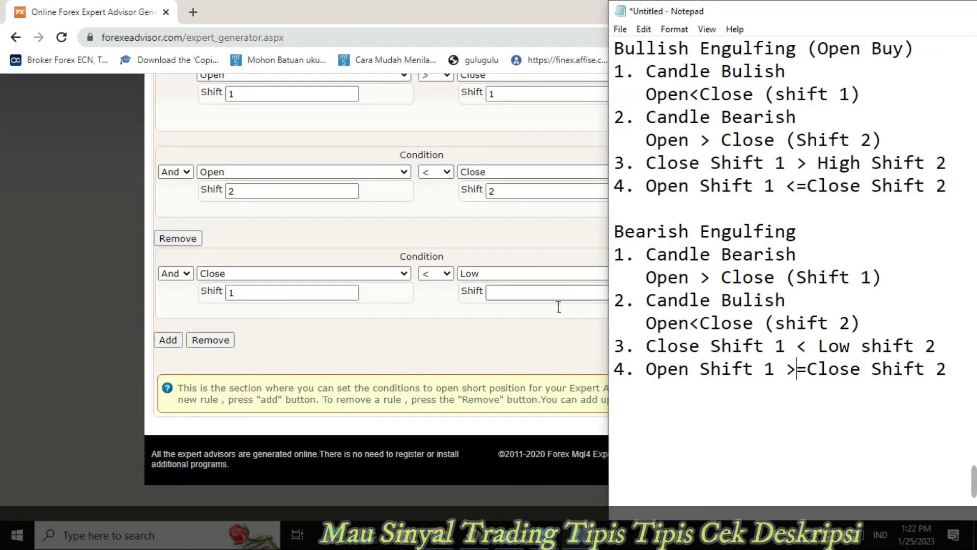
pyautogui.click(558, 304)
pyautogui.write('2')
# Add a fourth Open Sell condition comparing Open with shift 1 > Close, following rule 4 in the notes.
pyautogui.click(166, 341)
pyautogui.click(565, 535)
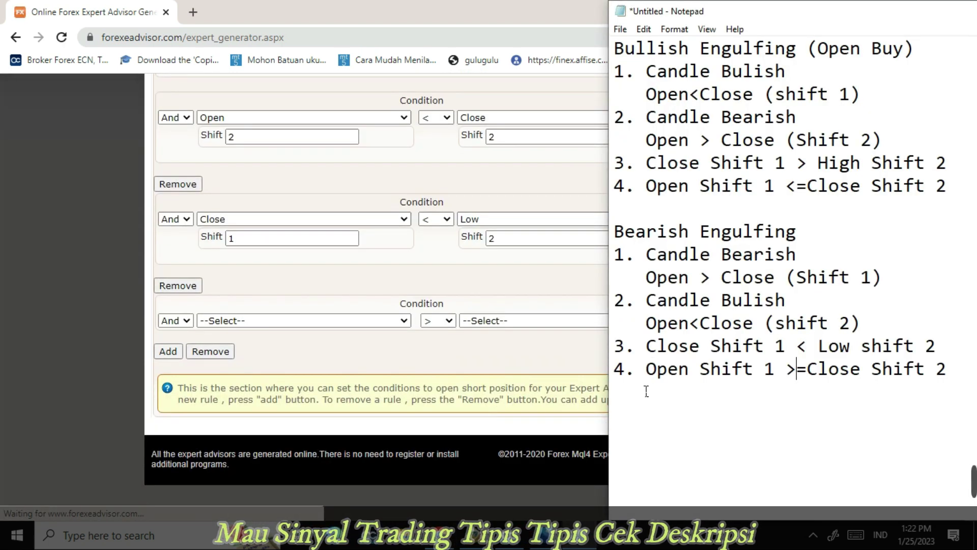
pyautogui.click(356, 320)
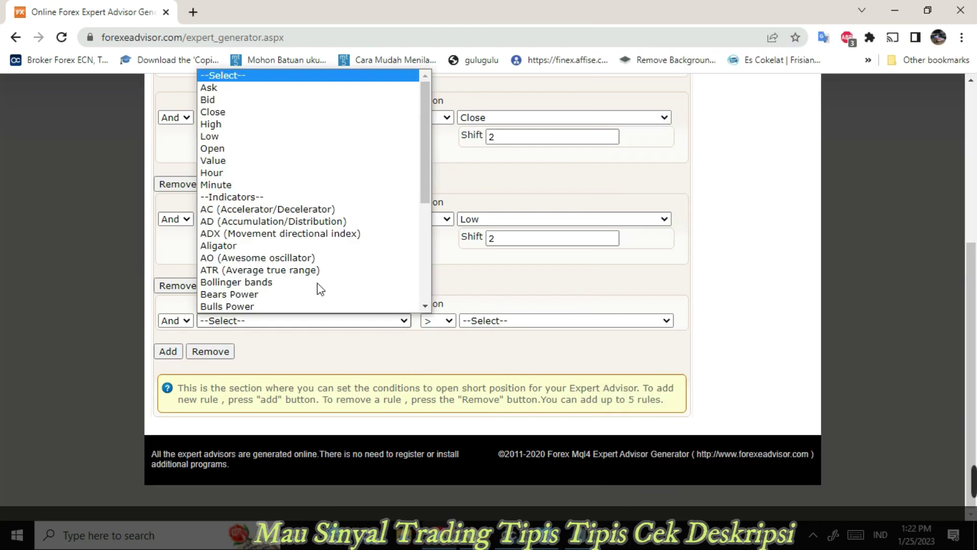
pyautogui.click(229, 148)
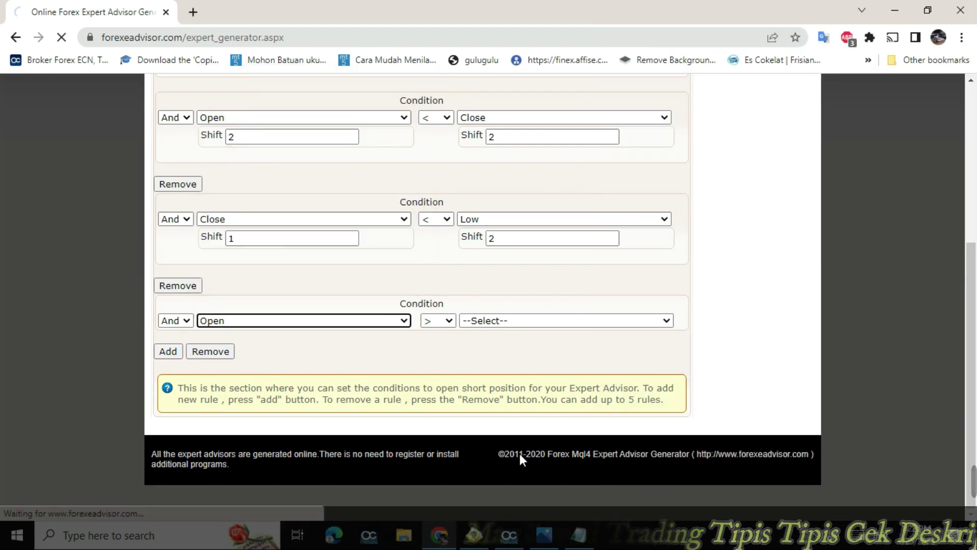
pyautogui.click(578, 535)
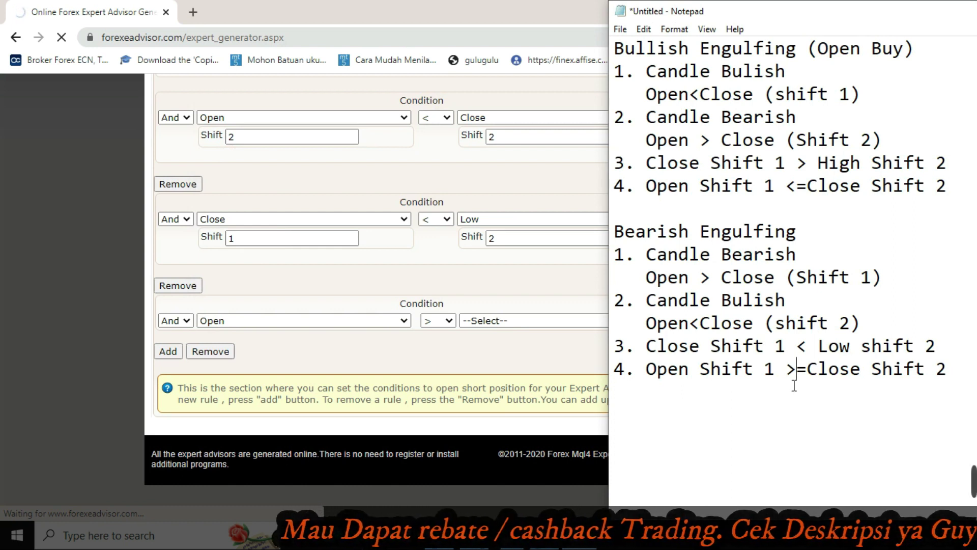
pyautogui.click(797, 370)
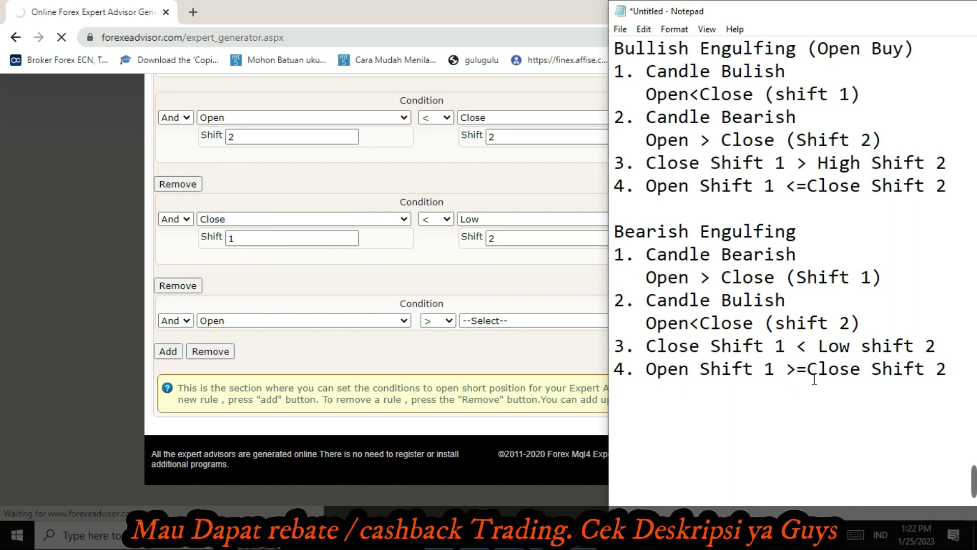
pyautogui.click(315, 308)
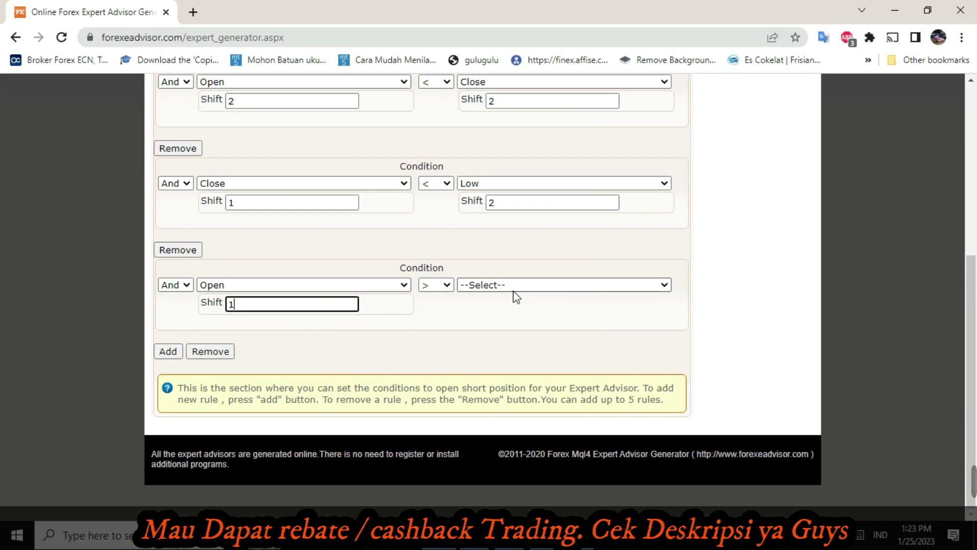
pyautogui.hotkey('alt', 'Tab')
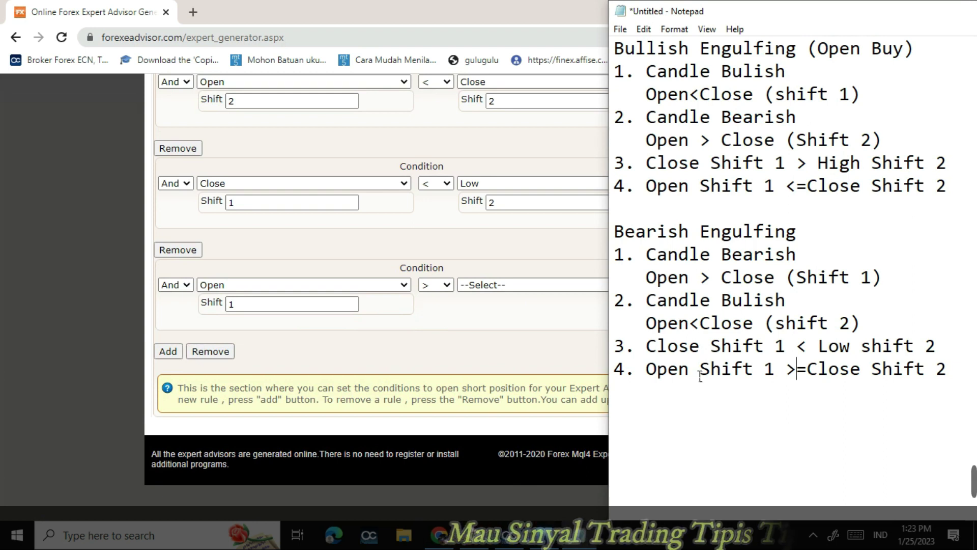
pyautogui.click(558, 285)
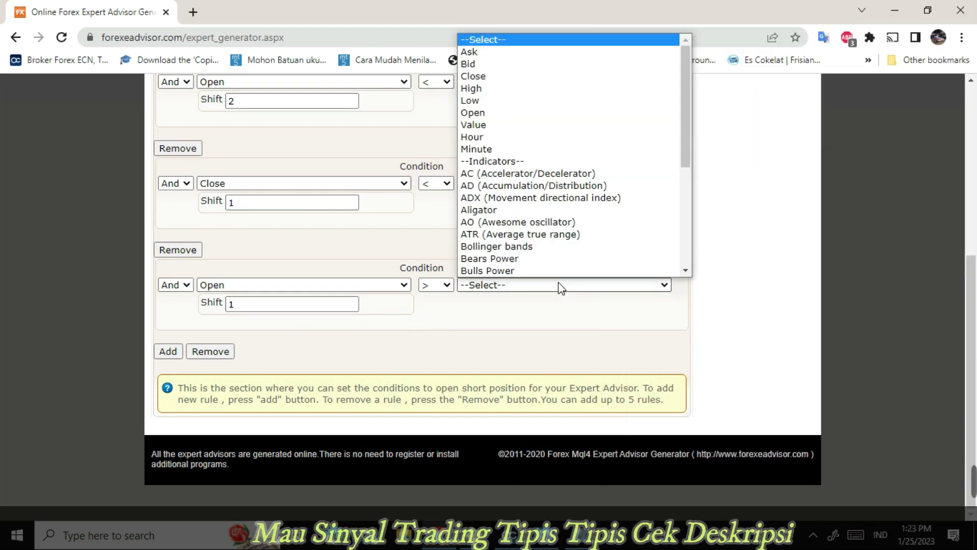
pyautogui.click(477, 77)
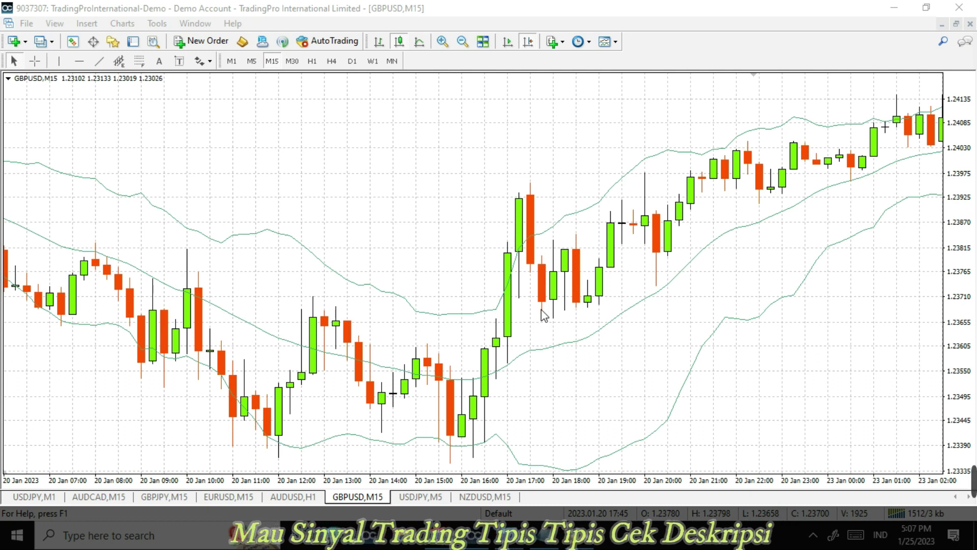
# Annotate the GBPUSD,M15 chart in MetaTrader with red arrows at the candles around the upper Bollinger band peak, and clear the markings.
pyautogui.hotkey('ctrl', 'shift', 'd')
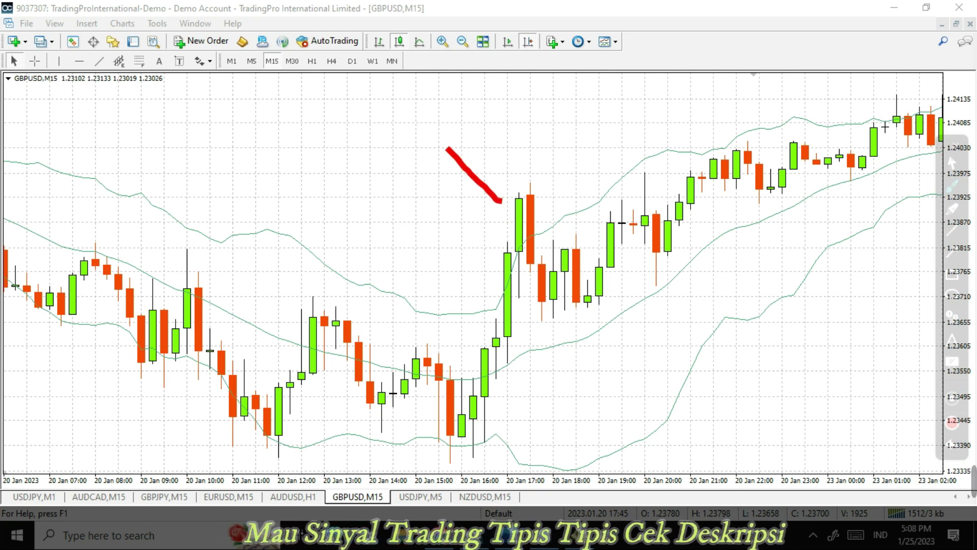
pyautogui.moveTo(955, 259)
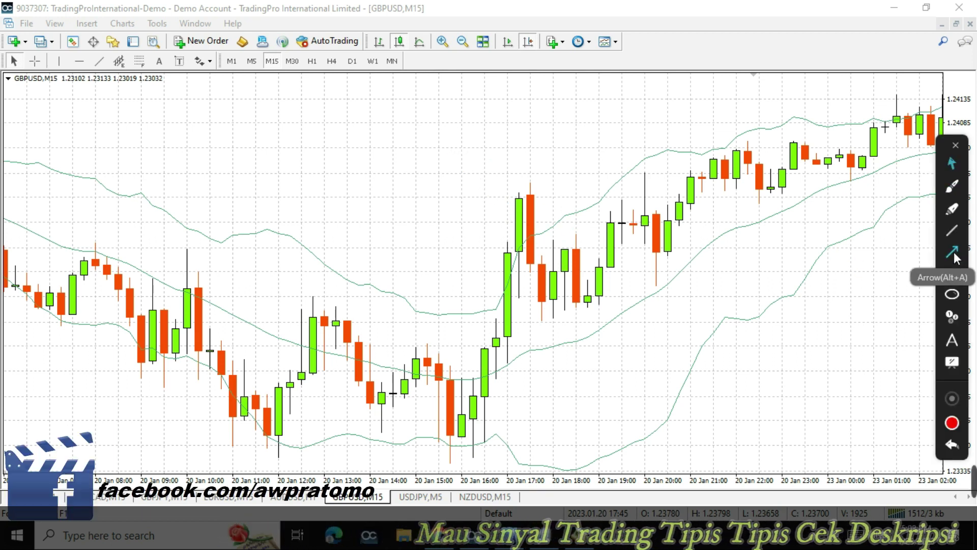
pyautogui.moveTo(450, 158); pyautogui.dragTo(513, 220)
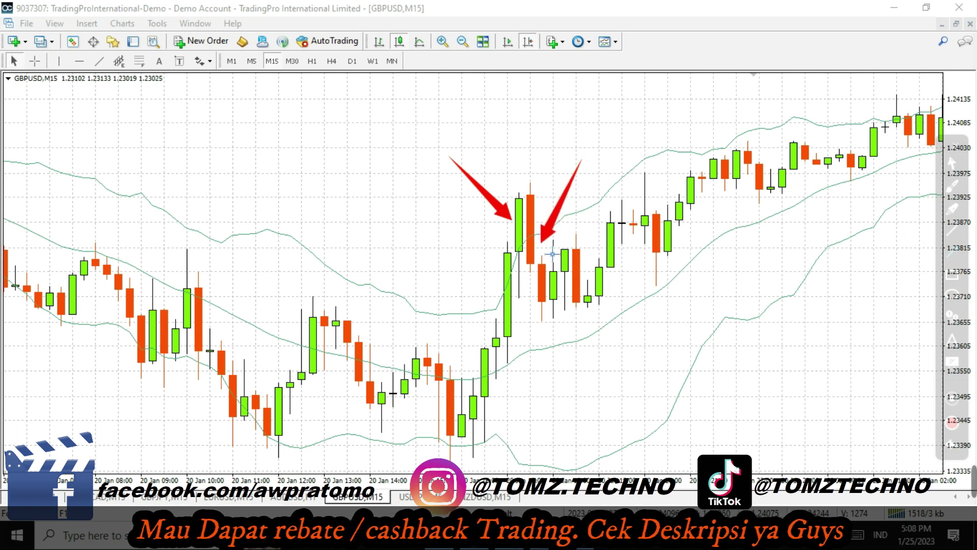
pyautogui.moveTo(554, 248); pyautogui.dragTo(548, 255)
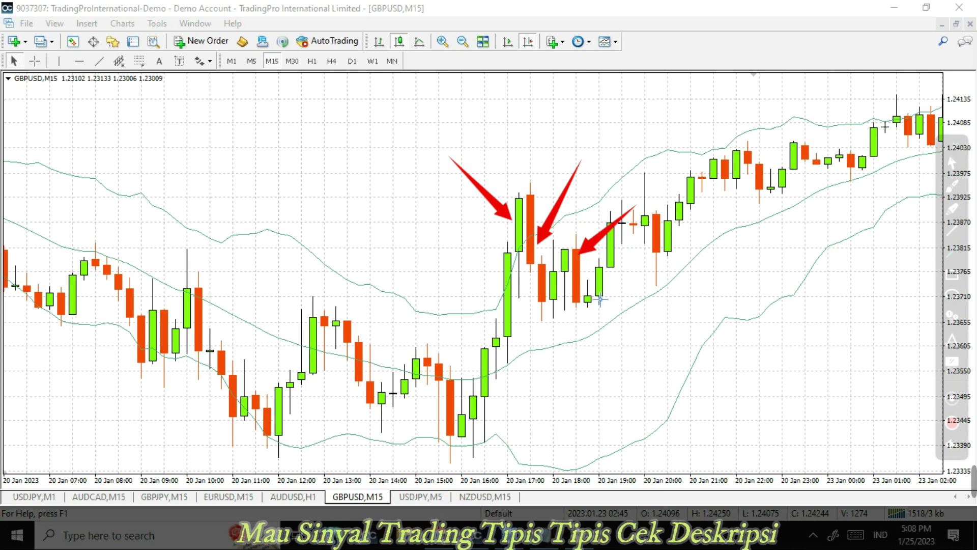
pyautogui.moveTo(681, 232); pyautogui.dragTo(753, 175)
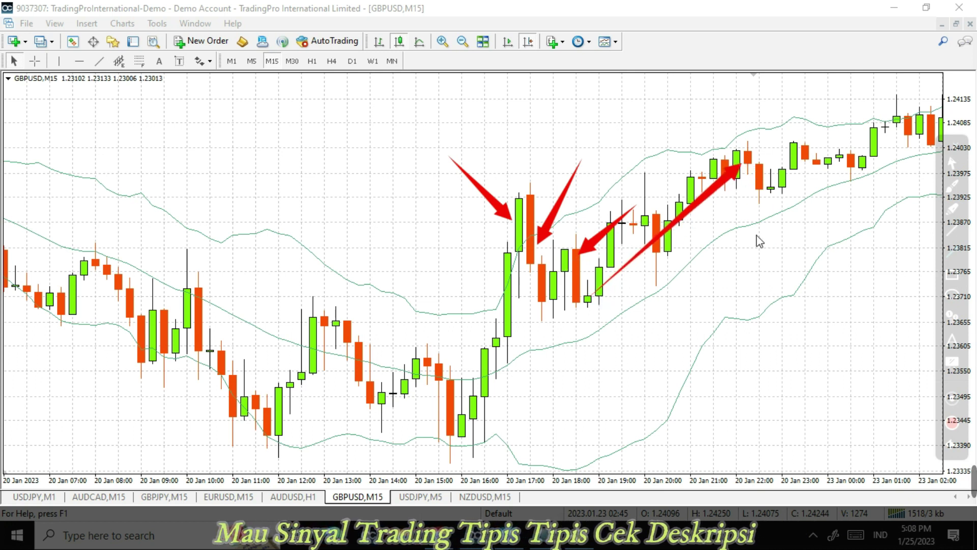
pyautogui.press('Escape')
# Mark the engulfing candles at the lower Bollinger band near 20 Jan 12:00 with red arrows and a circle.
pyautogui.hotkey('ctrl', 'shift', 'd')
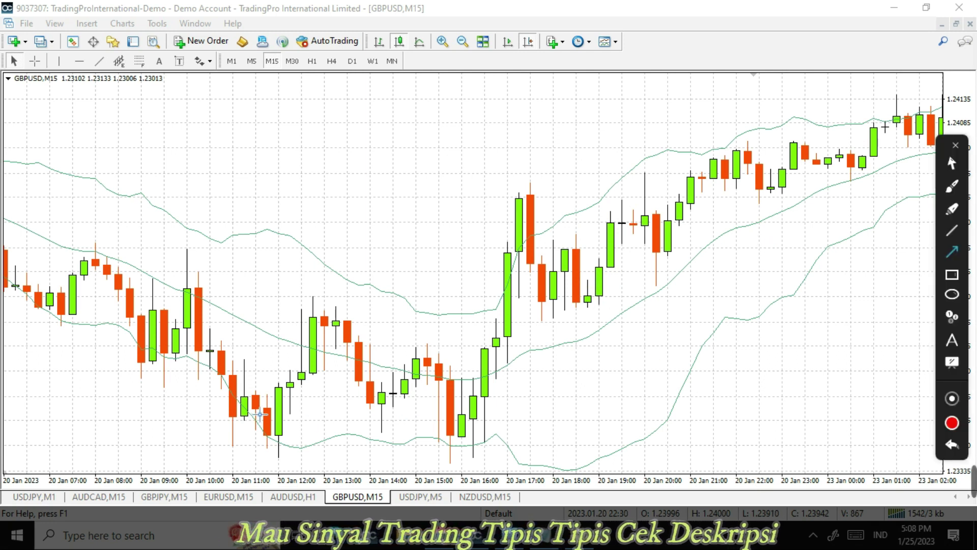
pyautogui.moveTo(174, 464); pyautogui.dragTo(248, 439)
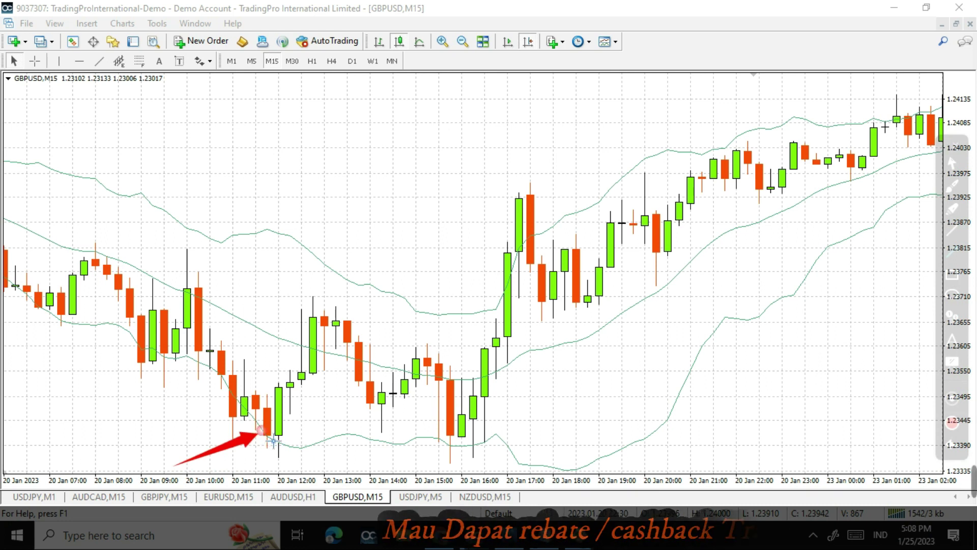
pyautogui.moveTo(377, 458); pyautogui.dragTo(294, 424)
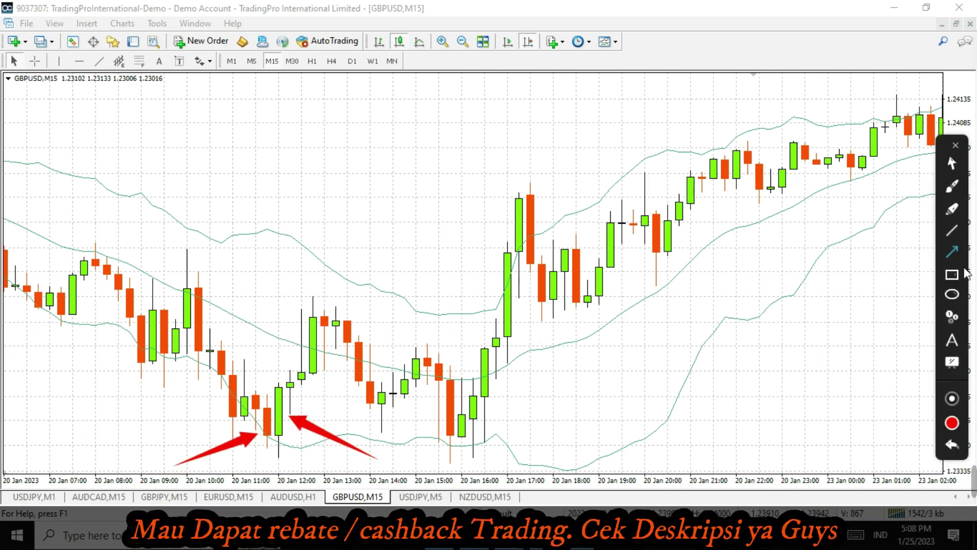
pyautogui.click(952, 294)
pyautogui.moveTo(211, 335)
pyautogui.mouseDown()
pyautogui.moveTo(252, 446)
pyautogui.moveTo(357, 480)
pyautogui.mouseUp()
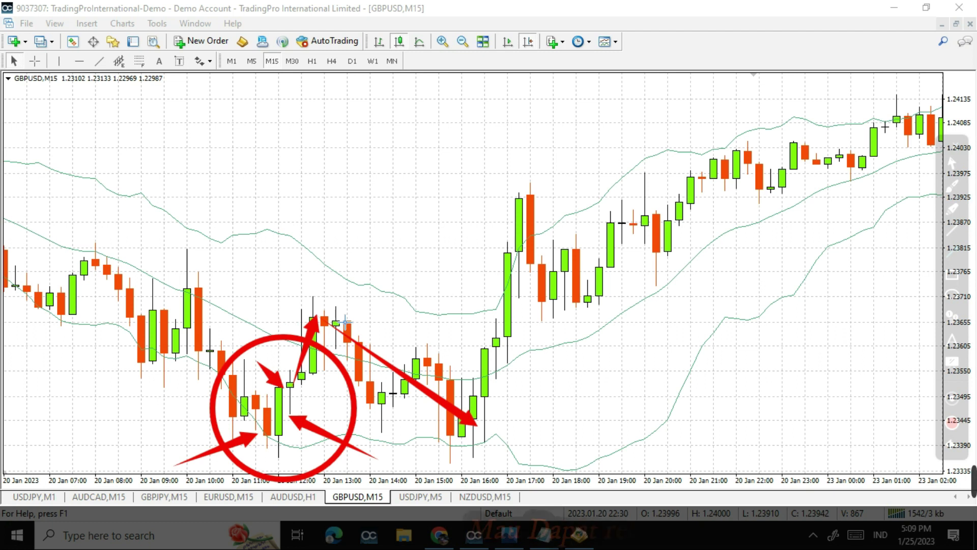
# Add rule 5, "Close Shift 1<BB Lower", below the fourth Bullish Engulfing rule in the Notepad notes.
pyautogui.hotkey('alt', 'Tab')
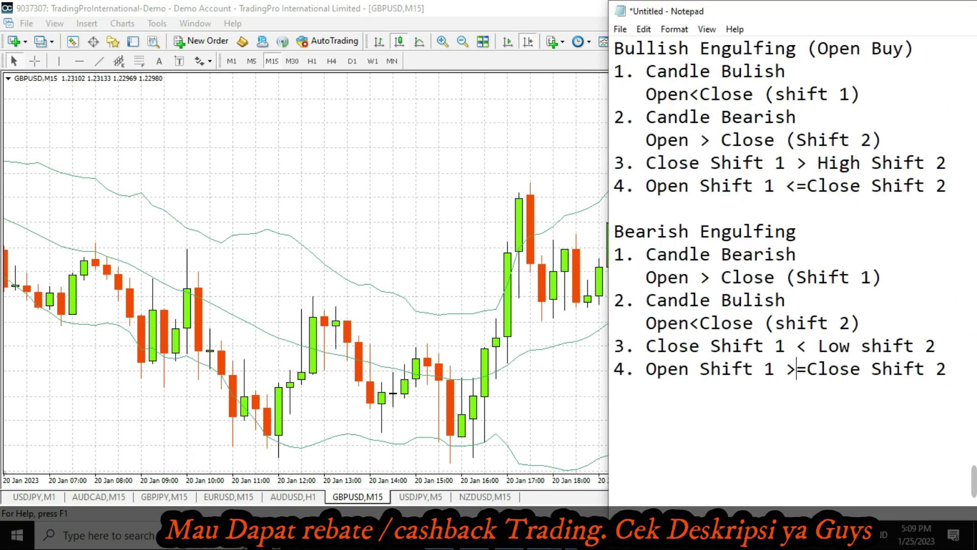
pyautogui.click(968, 196)
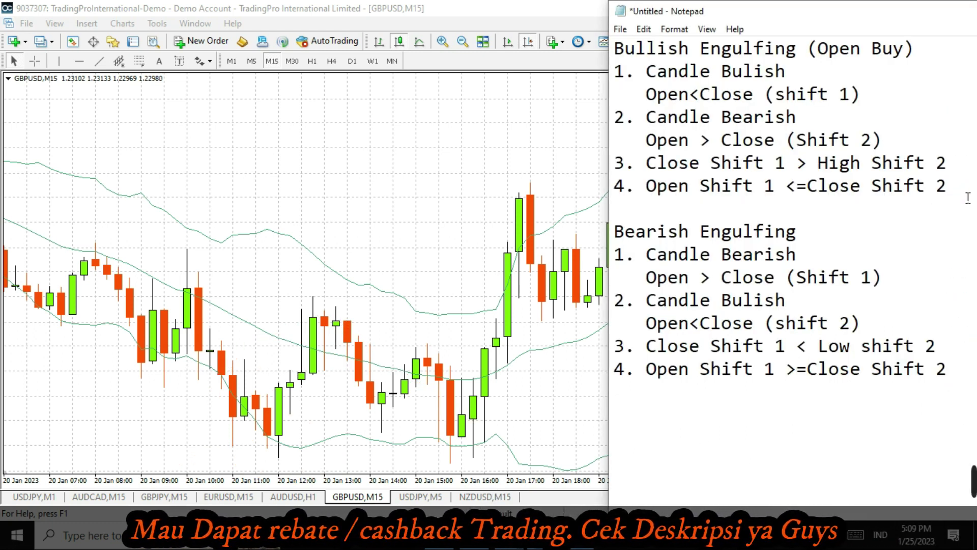
pyautogui.press('Return')
pyautogui.write('5. Close S')
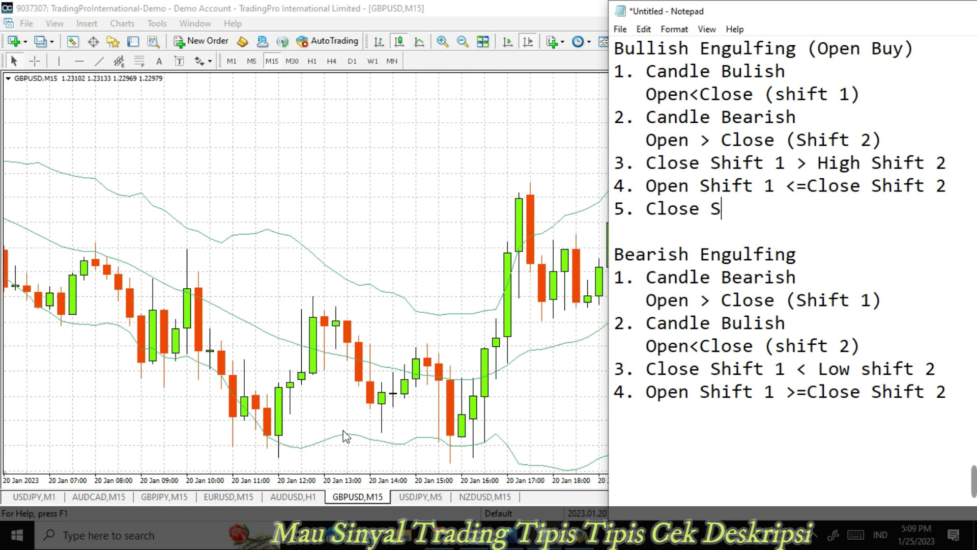
pyautogui.write('1')
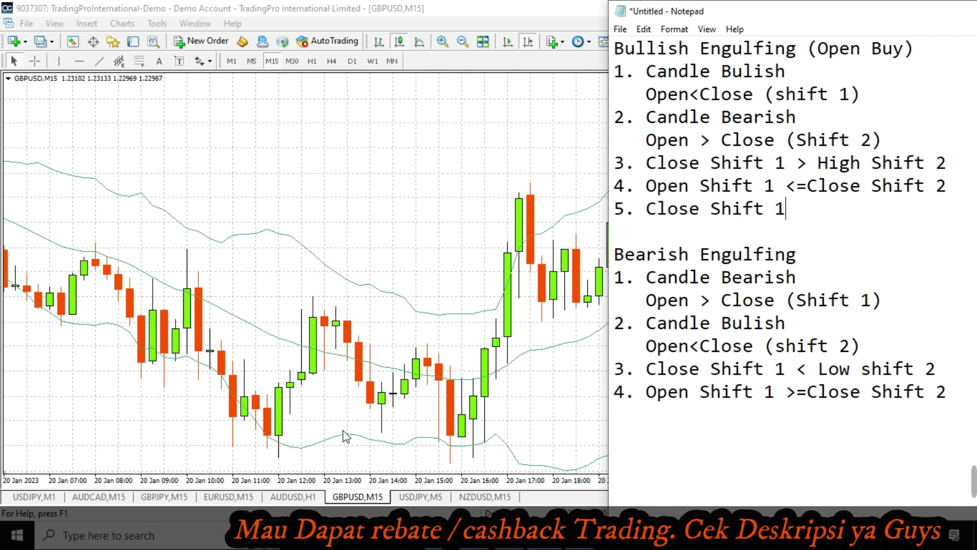
pyautogui.write('<BB Lowewr')
pyautogui.press('BackSpace')
pyautogui.press('BackSpace')
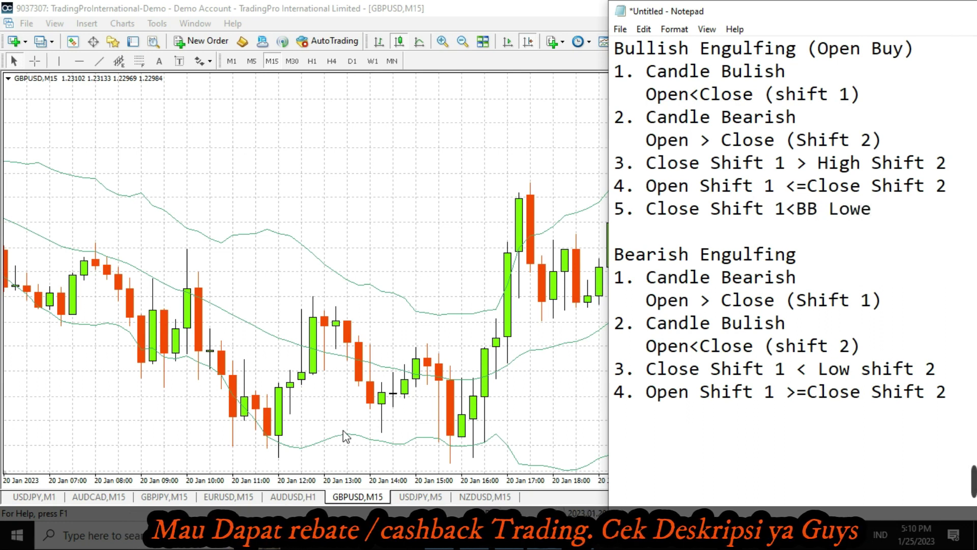
pyautogui.write('r')
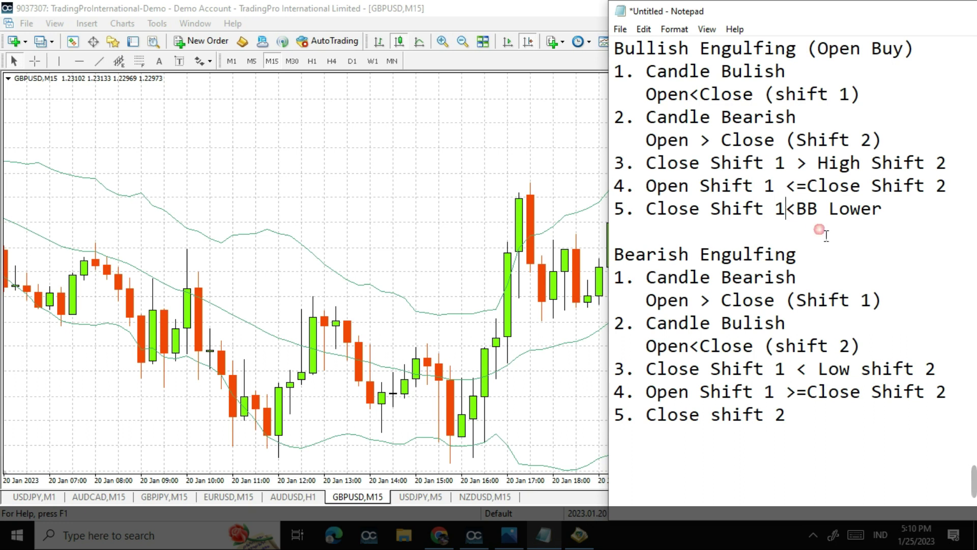
# Change Bullish Engulfing rule 5 in the notes to "Close Shift 2<BB Lower" and append ">" to Bearish Engulfing rule 5.
pyautogui.press('BackSpace')
pyautogui.write('2')
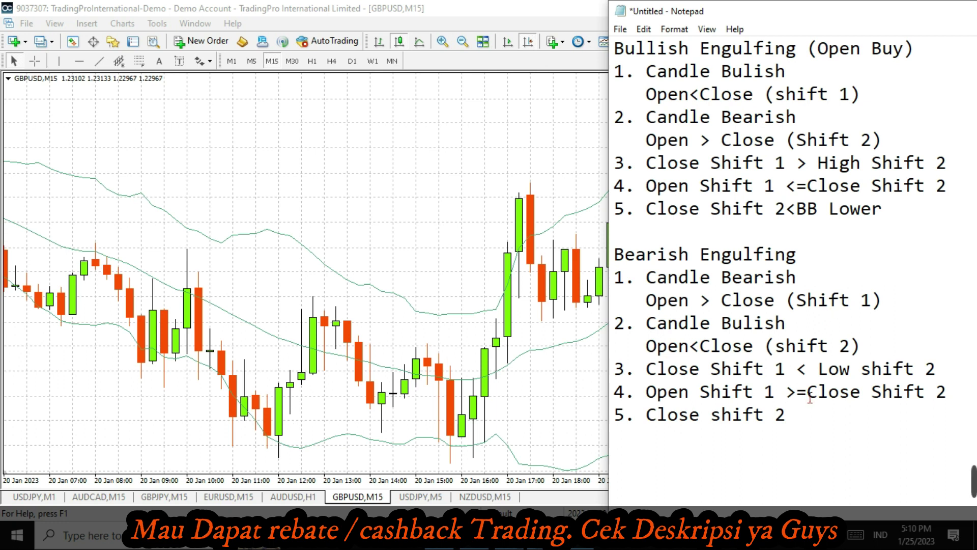
pyautogui.click(805, 416)
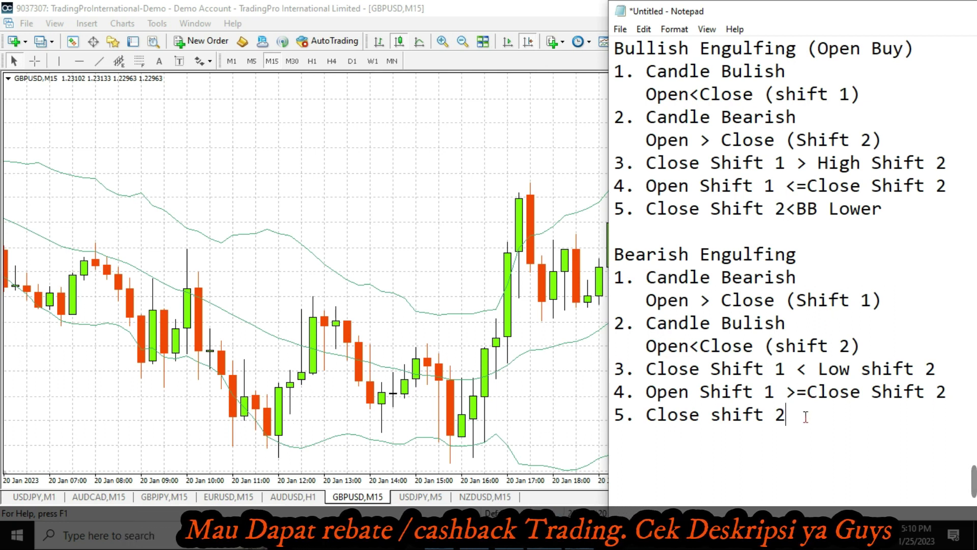
pyautogui.write('>')
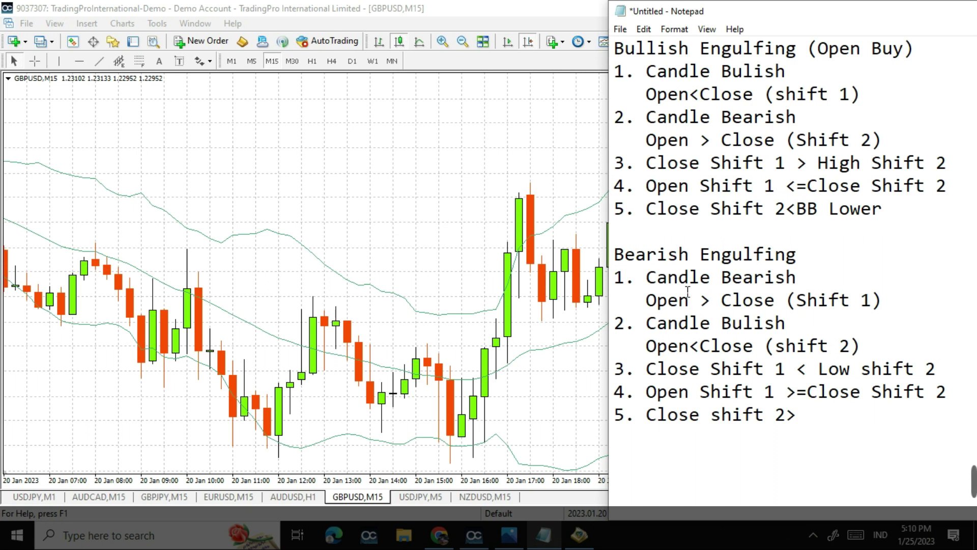
# Circle the candles at the upper Bollinger band near 20 Jan 17:00, complete Bearish rule 5 as "Close shift 2>Upper BB", and clear the circle.
pyautogui.hotkey('ctrl', 'alt', 'g')
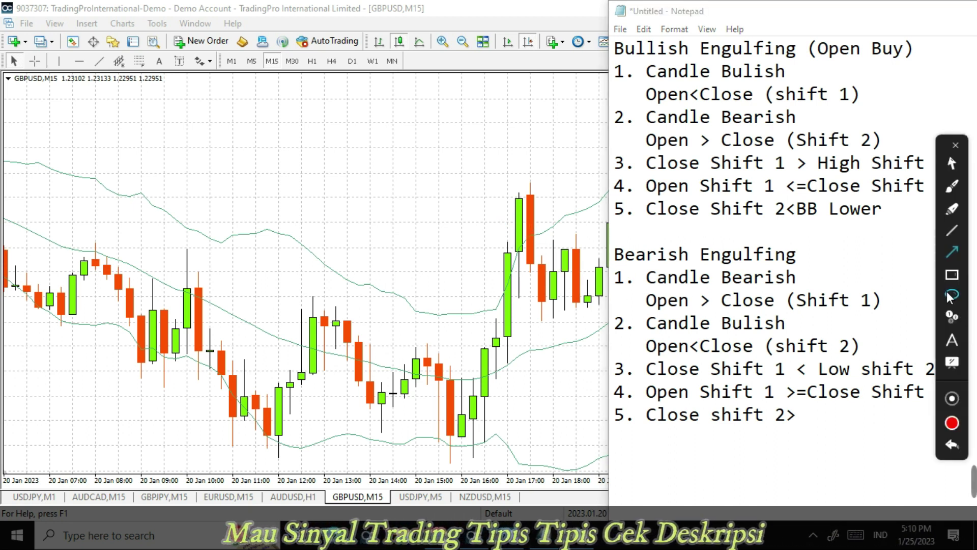
pyautogui.moveTo(445, 157); pyautogui.dragTo(584, 290)
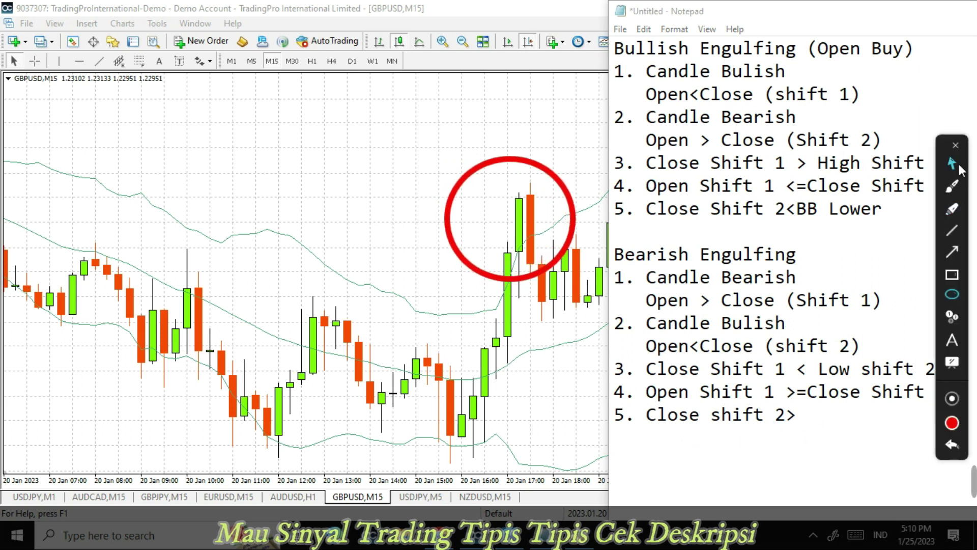
pyautogui.click(807, 416)
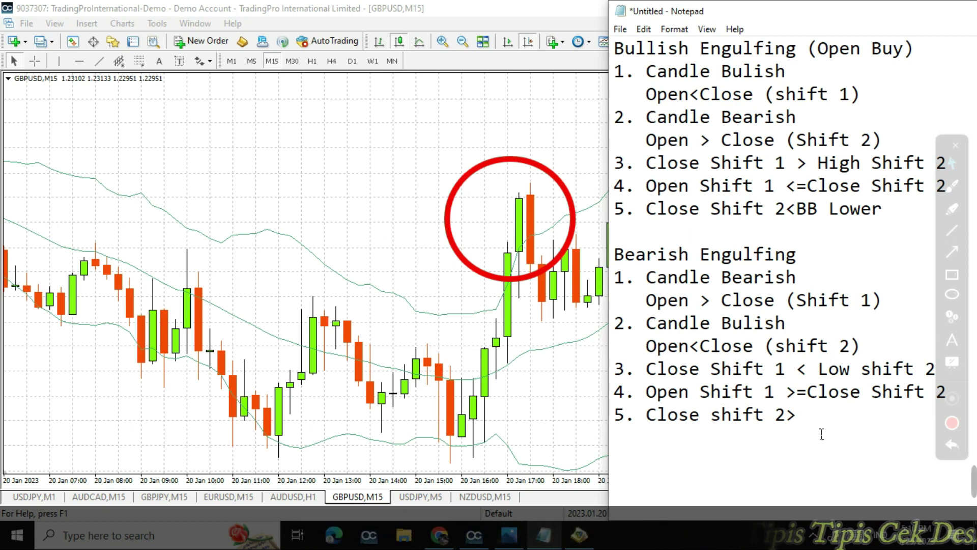
pyautogui.write('Uppe')
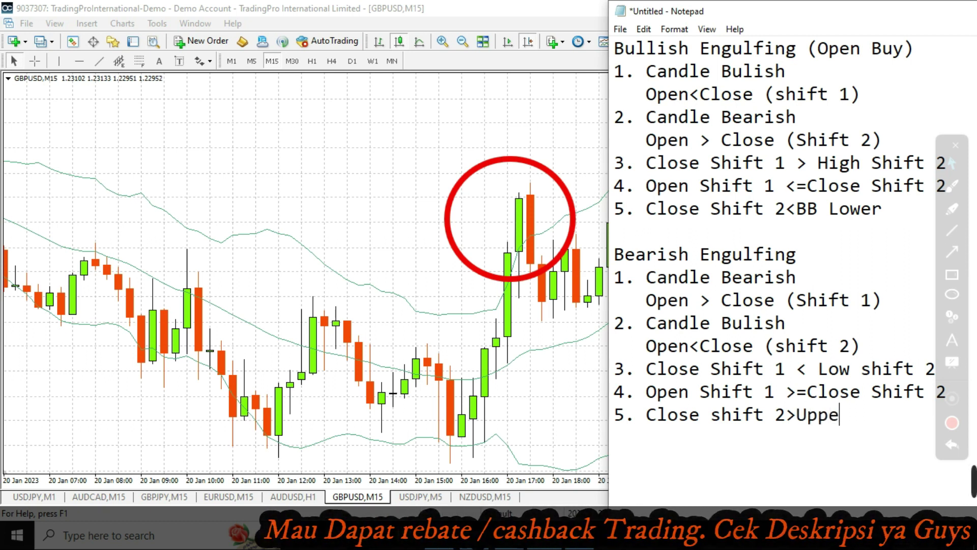
pyautogui.write('r BB')
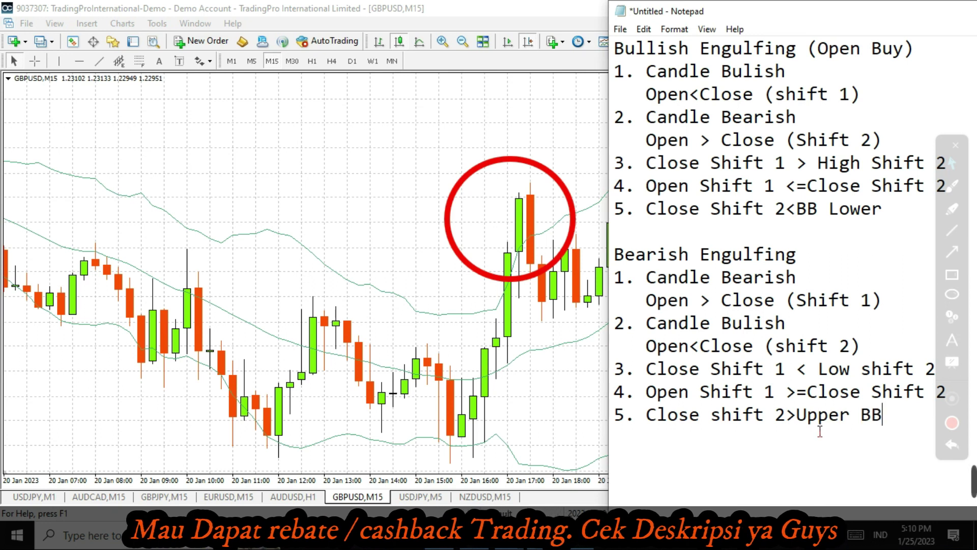
pyautogui.press('Escape')
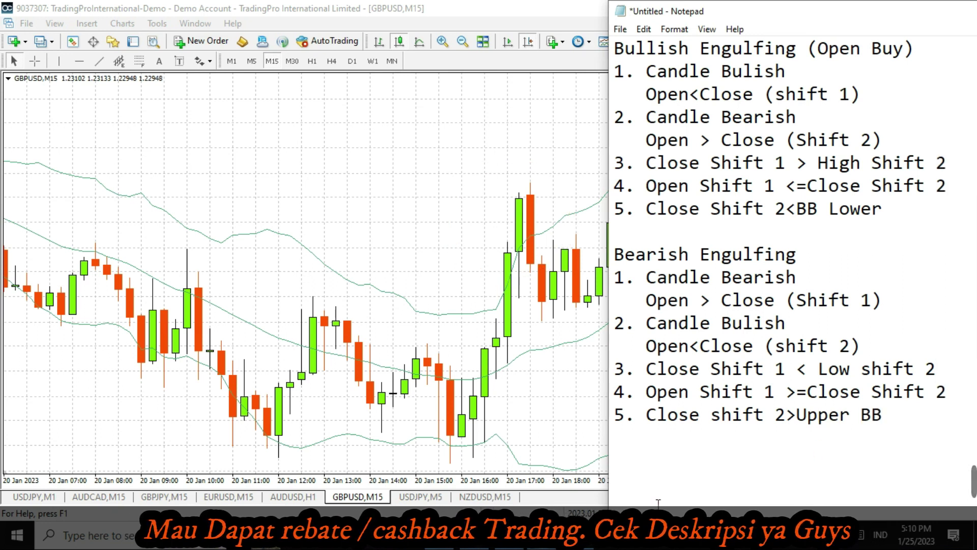
# Examine the Bollinger bands condition under Open Buy in the online generator, and open the Bands(20) properties on the GBPUSD,M15 chart in MetaTrader.
pyautogui.hotkey('alt', 'Tab')
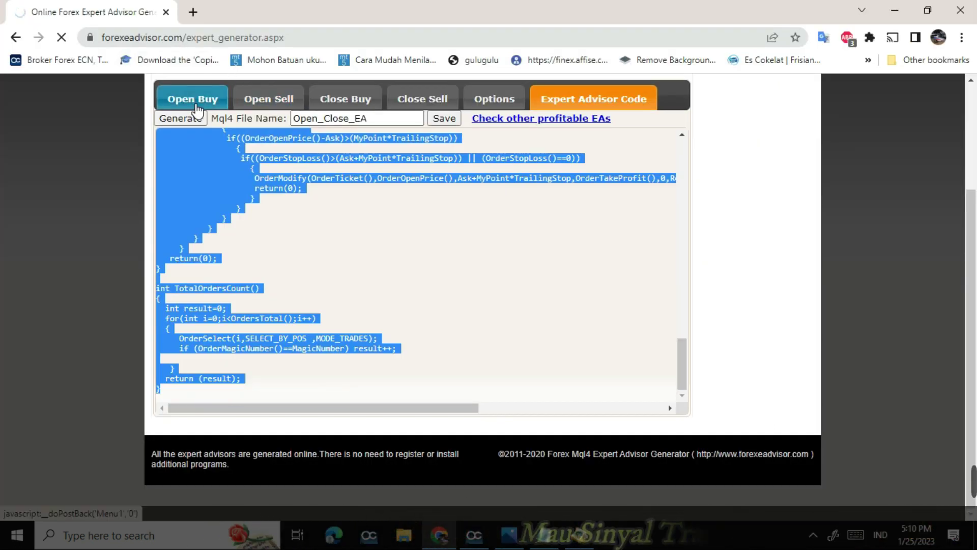
pyautogui.scroll(-5, 328, 290)
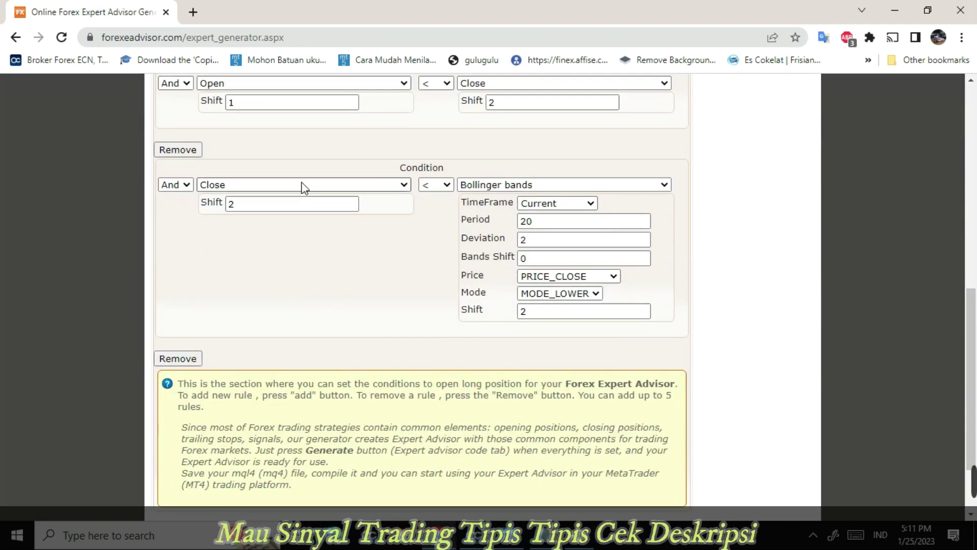
pyautogui.scroll(2, 402, 186)
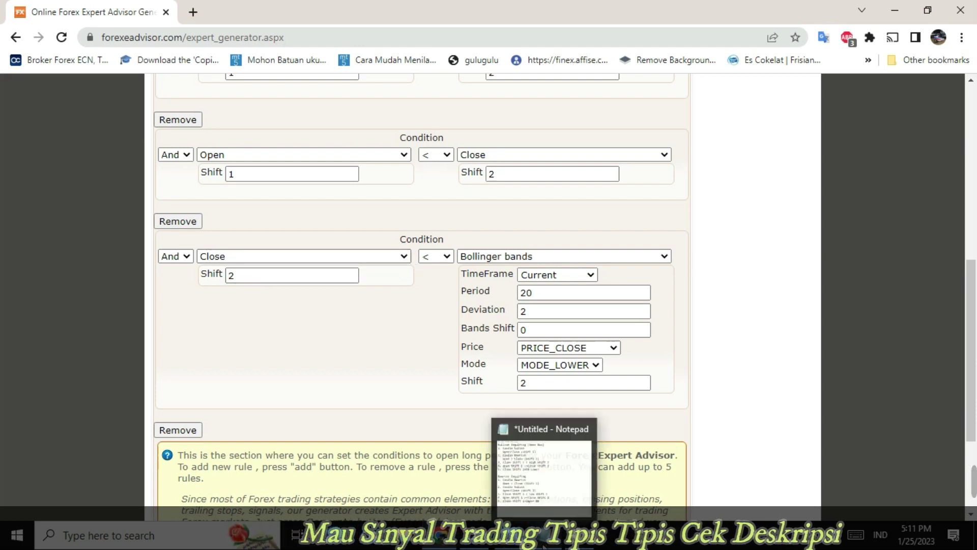
pyautogui.click(548, 535)
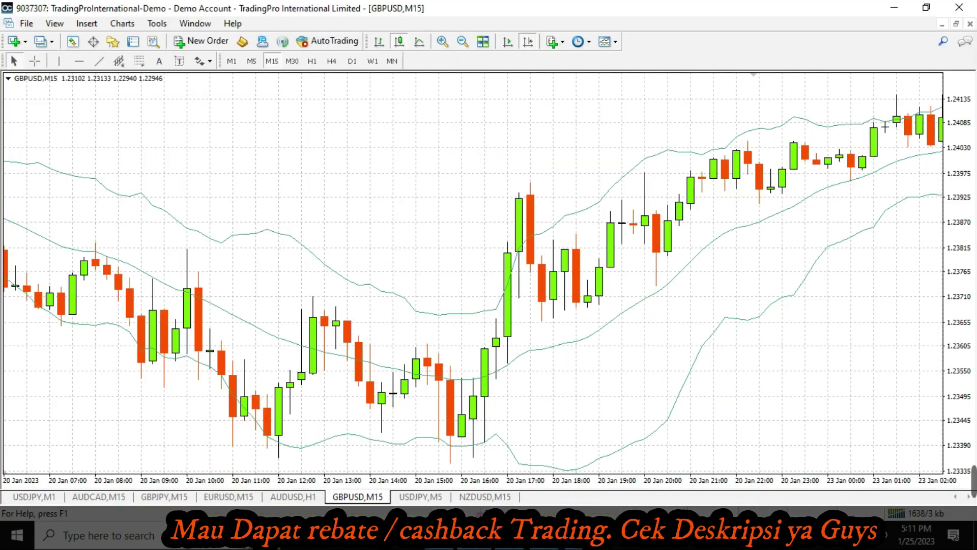
pyautogui.rightClick(465, 314)
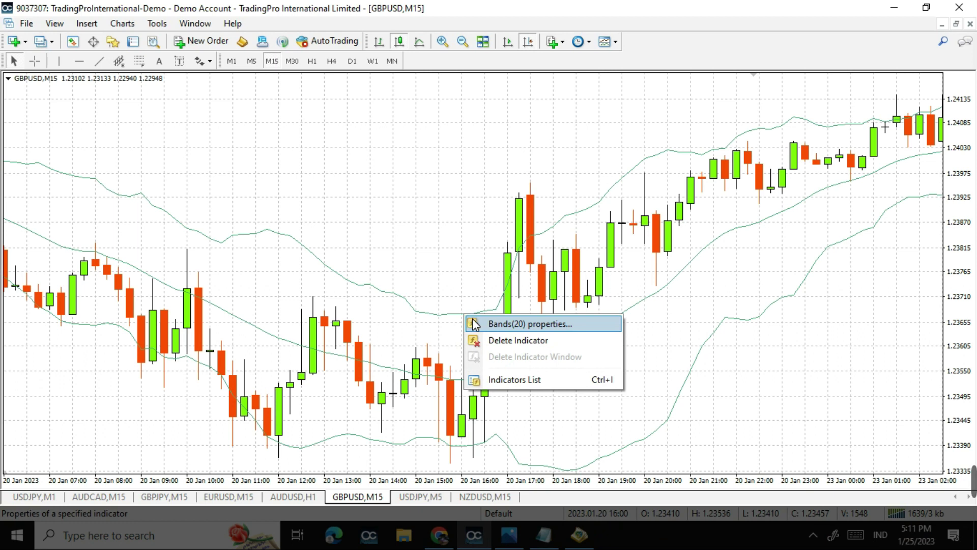
pyautogui.click(530, 324)
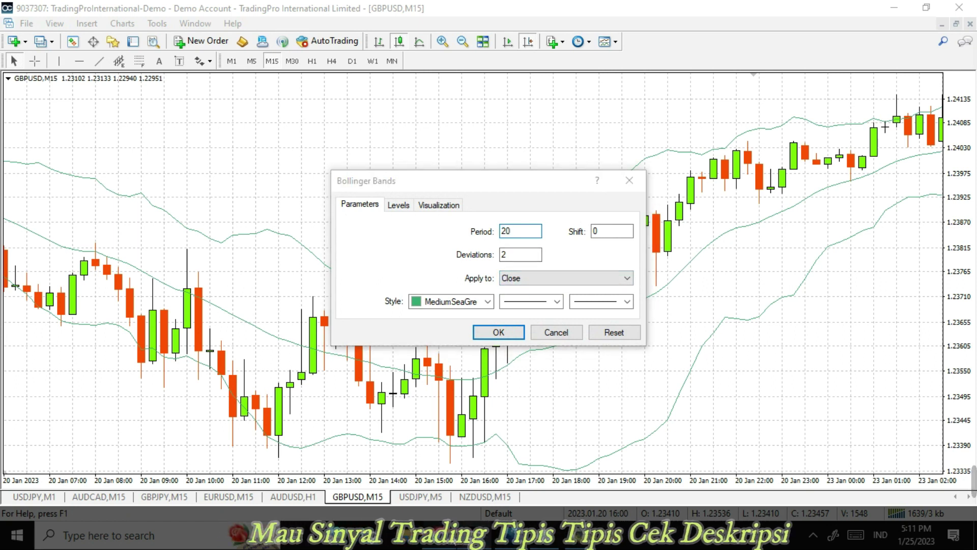
# Compare the period, deviation, price, mode and shift of the Open Buy Bollinger bands condition with MetaTrader's indicator parameters.
pyautogui.hotkey('alt', 'Tab')
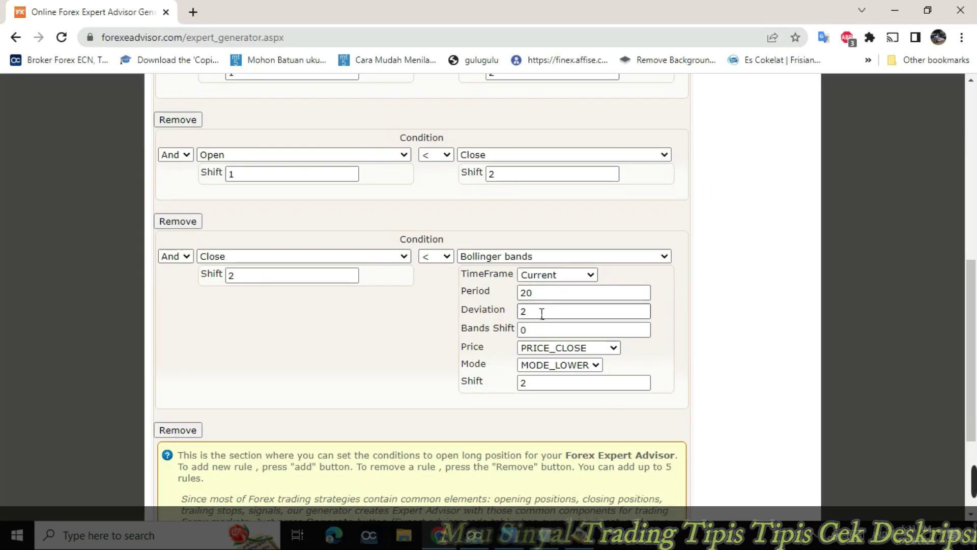
pyautogui.click(613, 348)
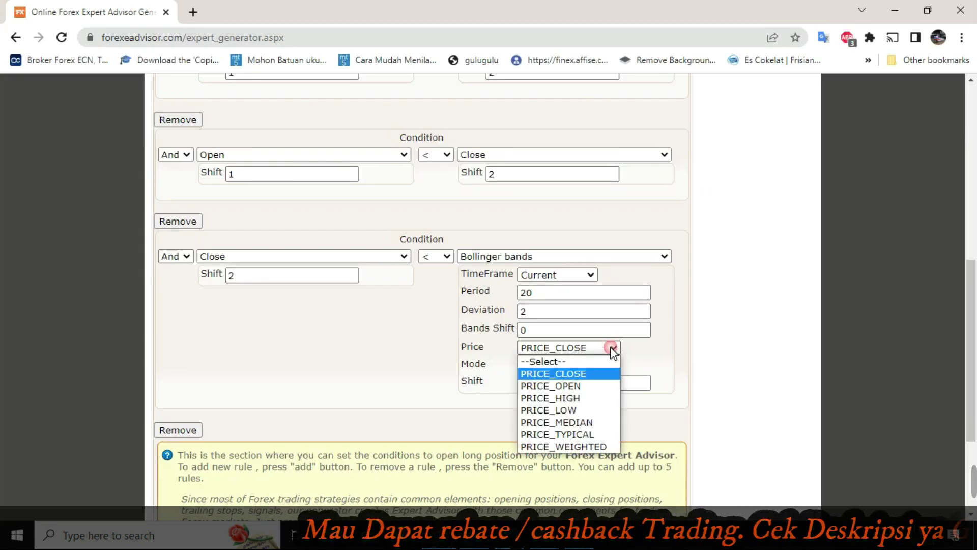
pyautogui.click(614, 348)
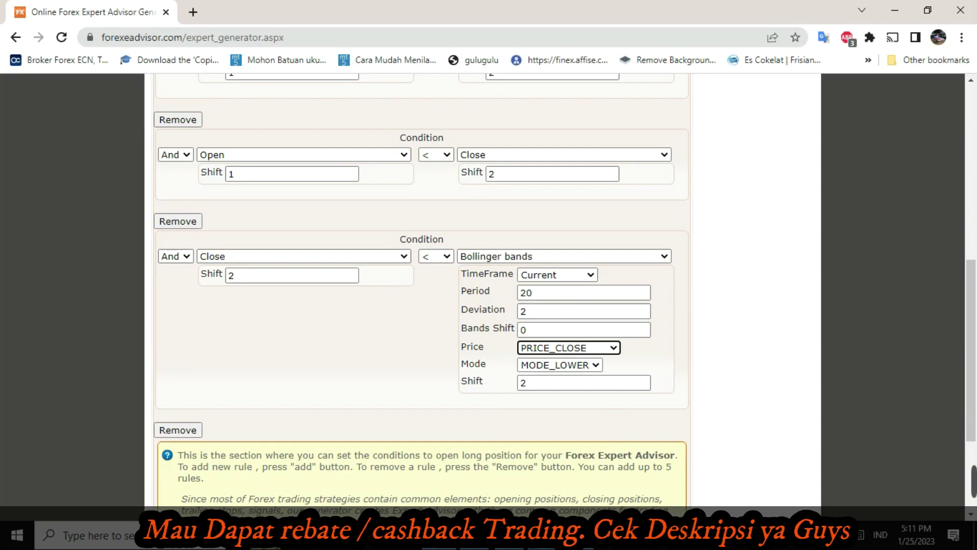
pyautogui.hotkey('alt', 'Tab')
pyautogui.click(523, 274)
pyautogui.click(523, 275)
pyautogui.hotkey('alt', 'Tab')
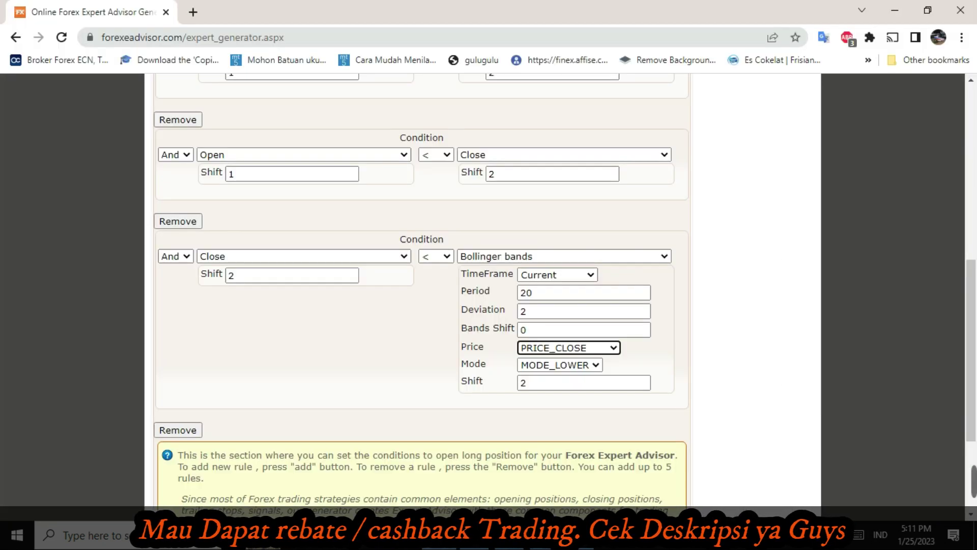
pyautogui.click(601, 366)
pyautogui.click(600, 365)
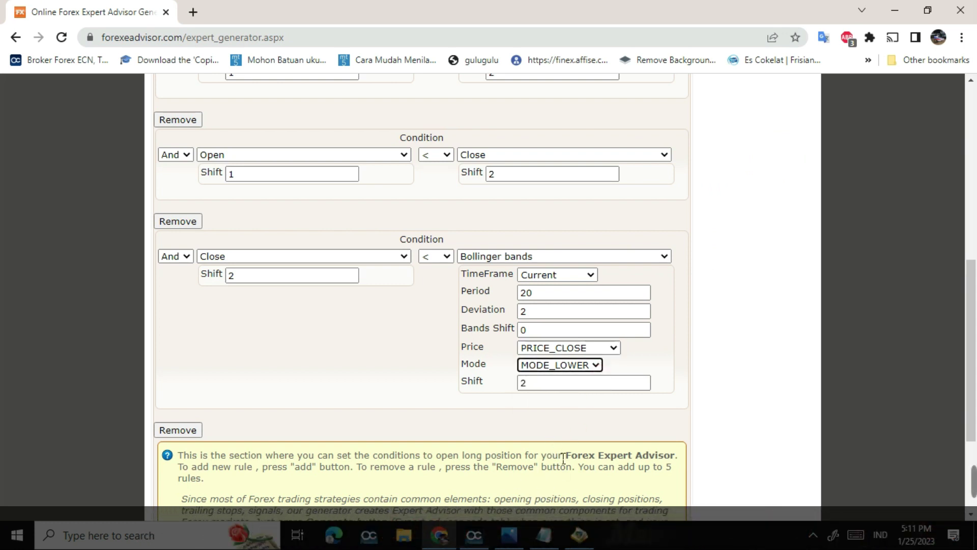
pyautogui.click(587, 389)
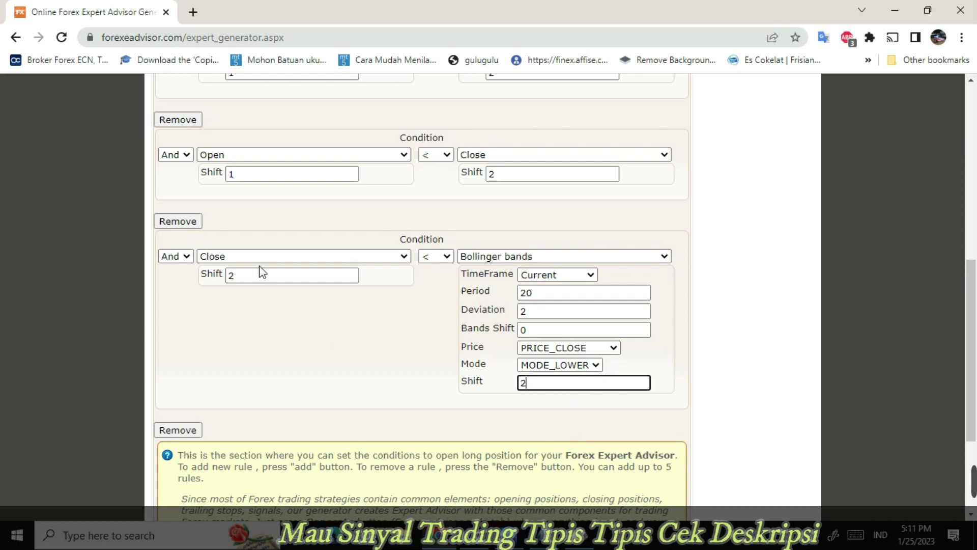
# Check the Open Sell Bollinger bands condition and its parameters against Bearish Engulfing rule 5 in the Notepad notes.
pyautogui.scroll(10, 273, 316)
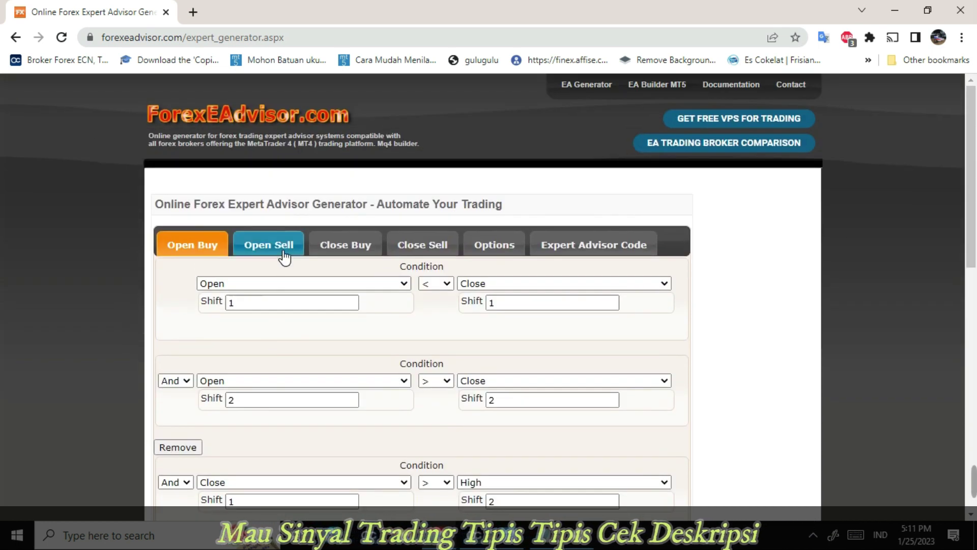
pyautogui.click(283, 254)
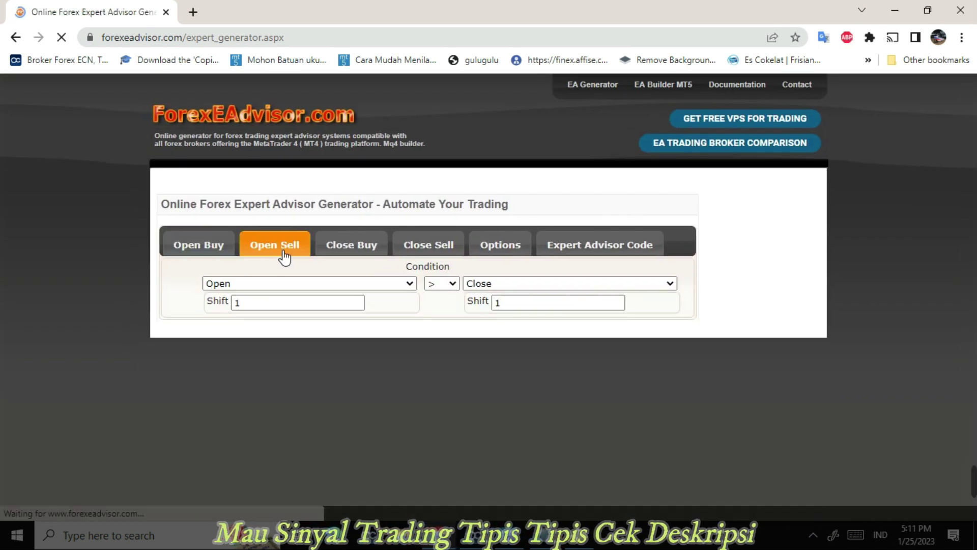
pyautogui.scroll(-6, 318, 304)
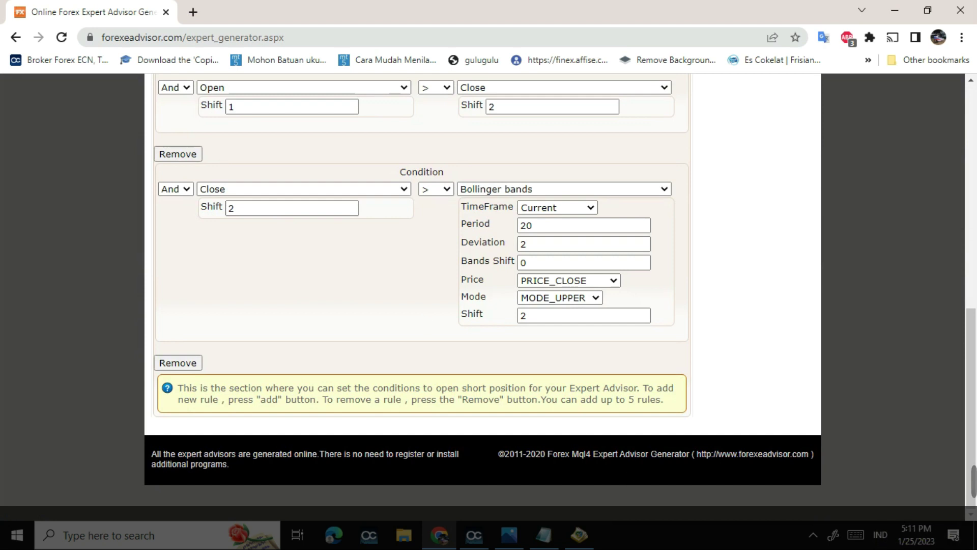
pyautogui.click(542, 535)
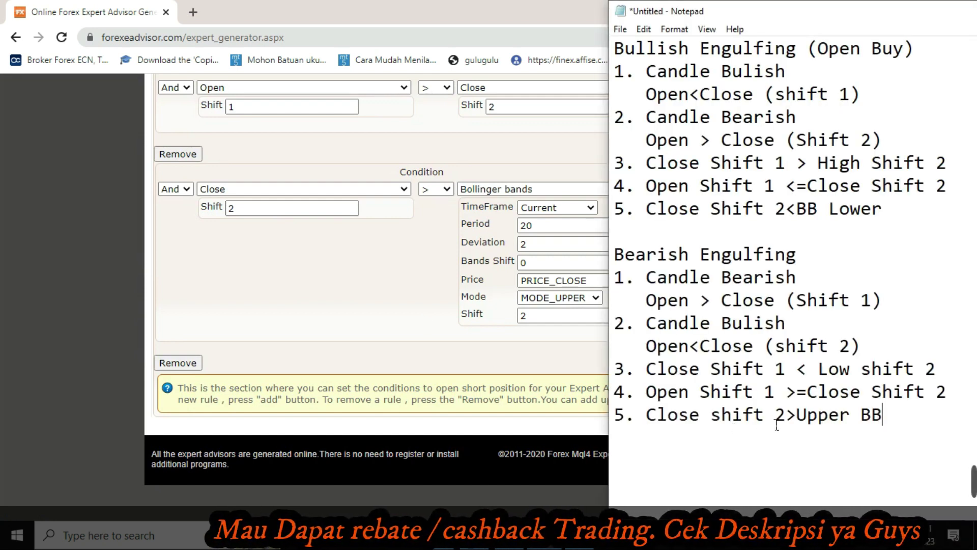
pyautogui.click(477, 203)
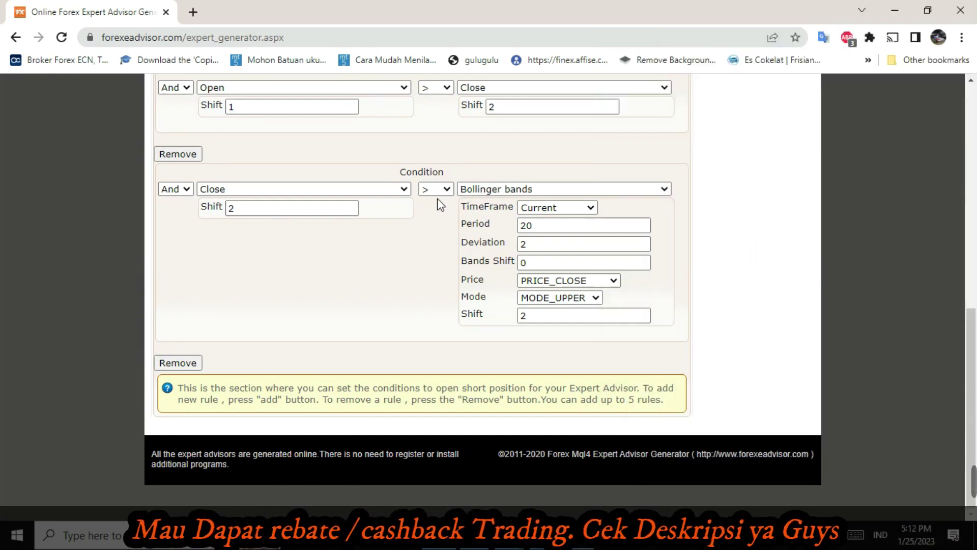
pyautogui.click(556, 233)
pyautogui.click(560, 245)
pyautogui.click(570, 263)
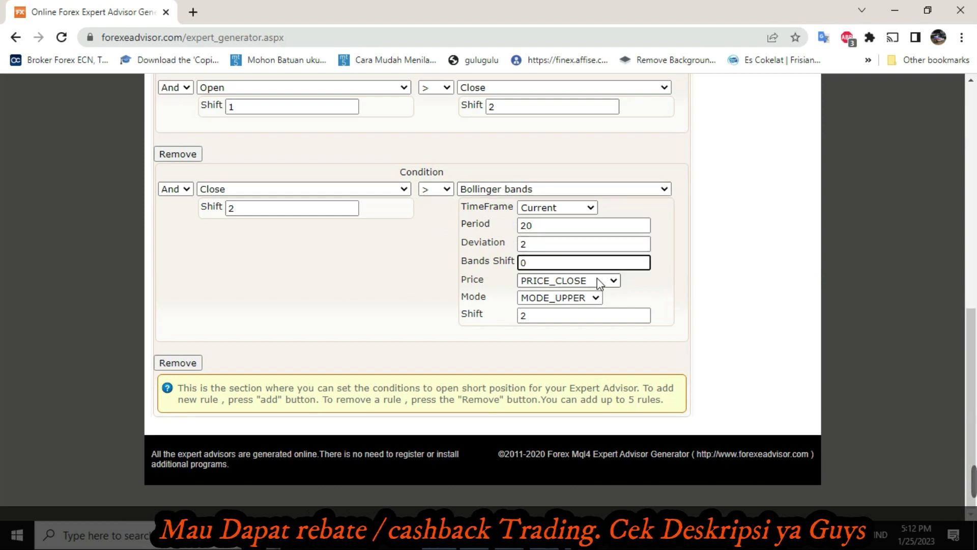
pyautogui.click(588, 300)
pyautogui.click(590, 322)
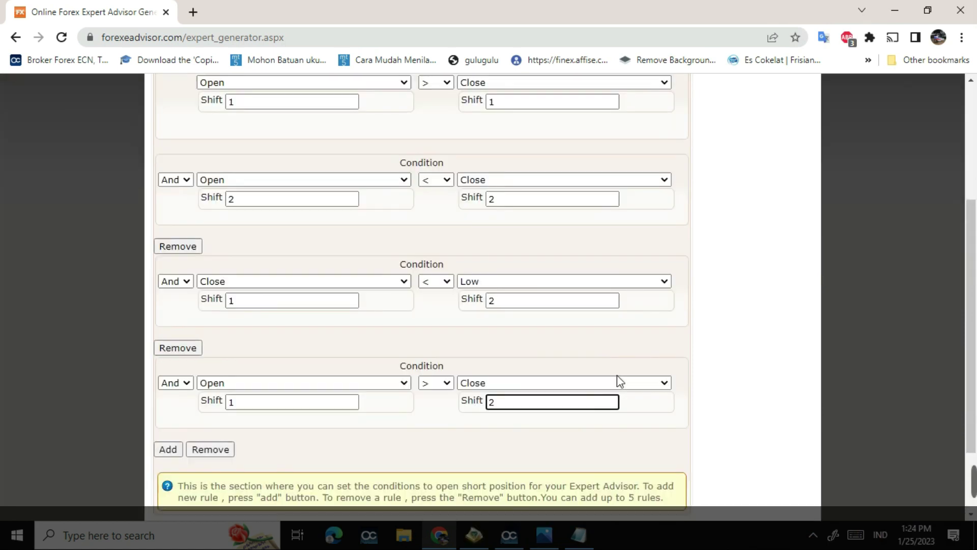
# View the Close Buy conditions, and set Stop Loss, Take Profit and Trailing Stop to 0 in the expert advisor options.
pyautogui.scroll(5, 617, 379)
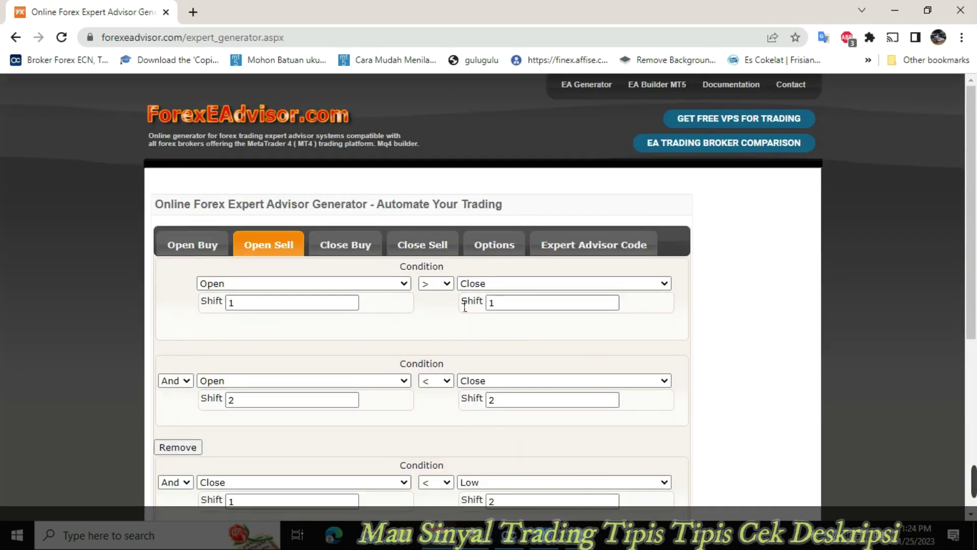
pyautogui.click(352, 249)
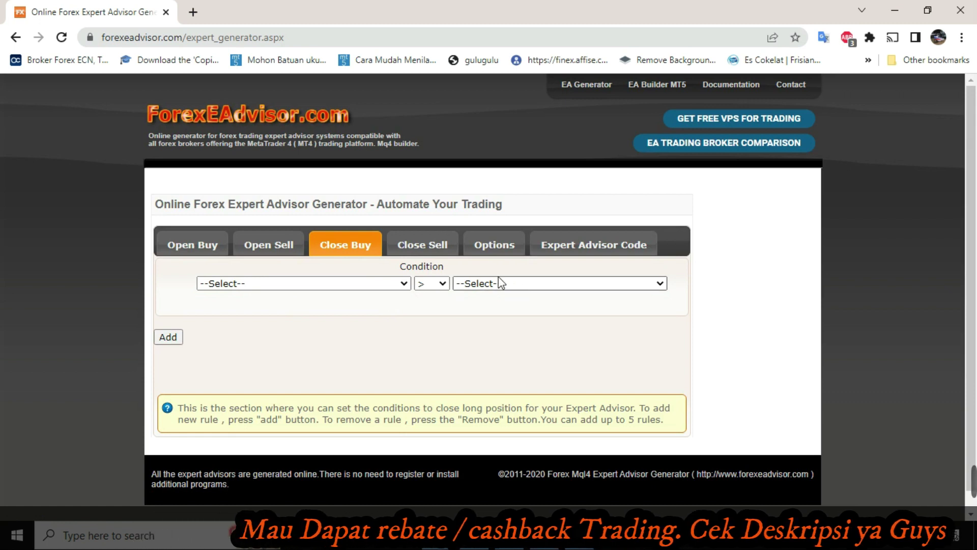
pyautogui.click(506, 253)
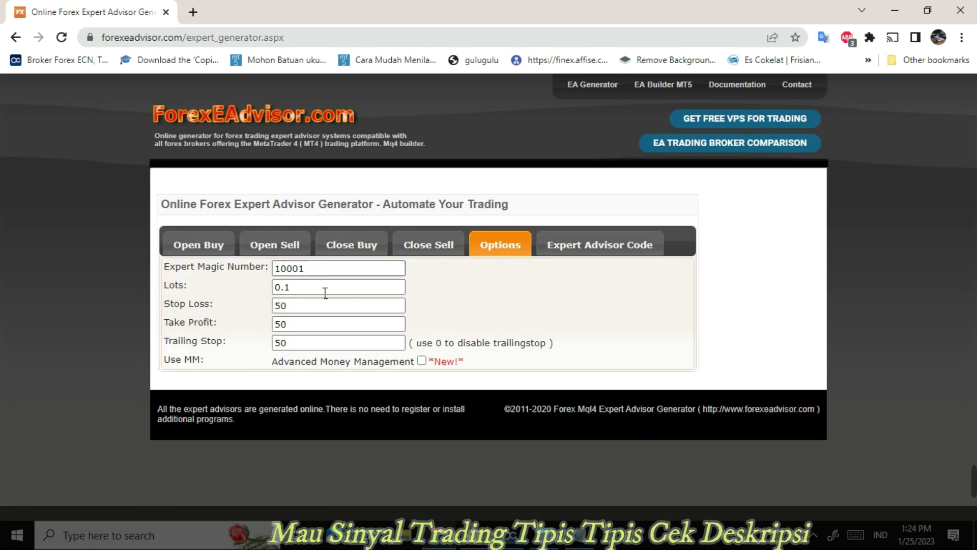
pyautogui.doubleClick(321, 311)
pyautogui.write('0')
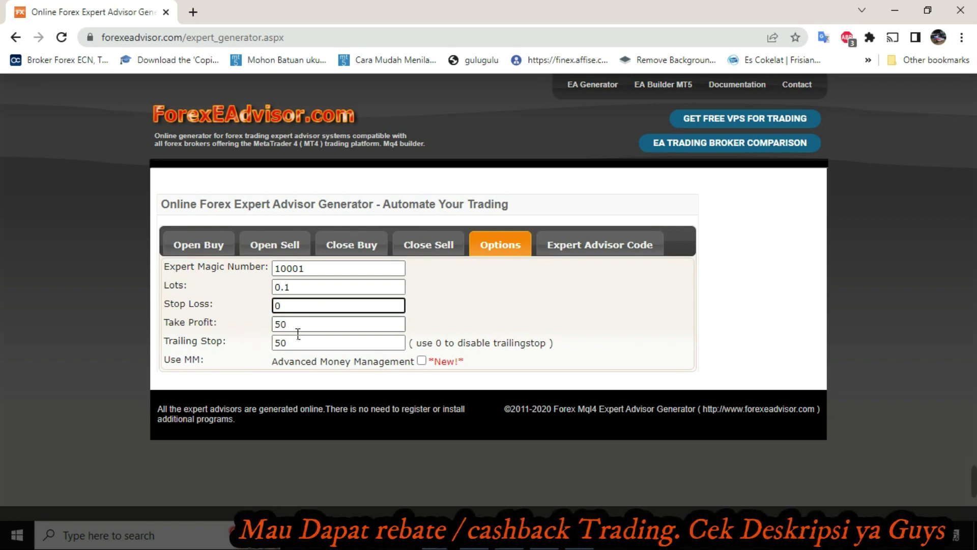
pyautogui.press('Tab')
pyautogui.write('0')
pyautogui.press('Tab')
pyautogui.write('0')
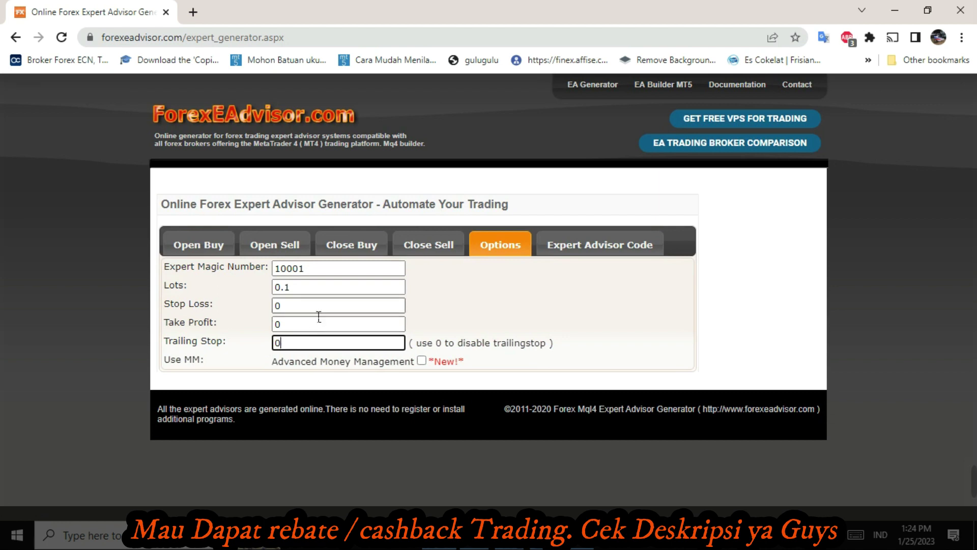
# Generate the Expert Advisor code from the configured conditions and options.
pyautogui.click(605, 249)
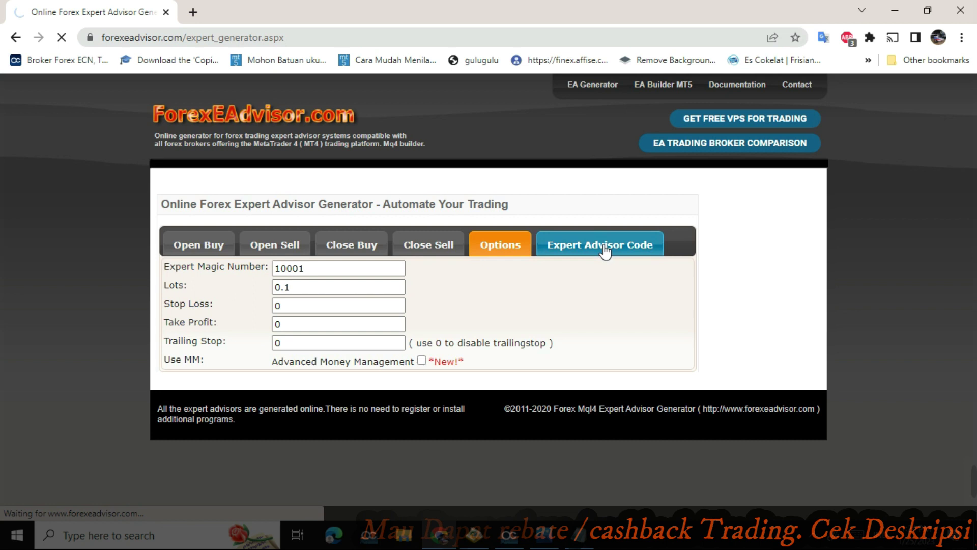
pyautogui.click(181, 267)
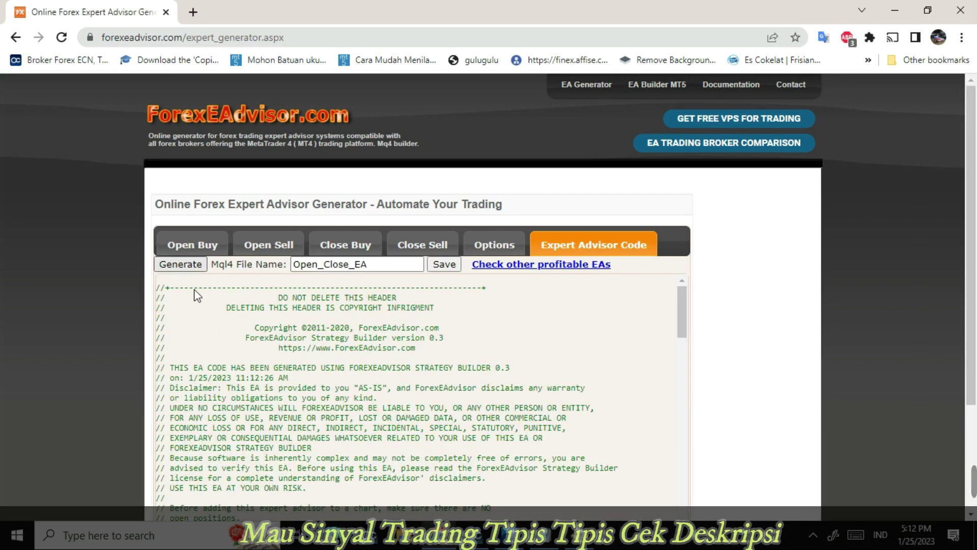
# Copy the entire generated expert advisor code and switch to MetaEditor, selecting the Youtube folder under Experts.
pyautogui.moveTo(170, 300); pyautogui.dragTo(337, 455)
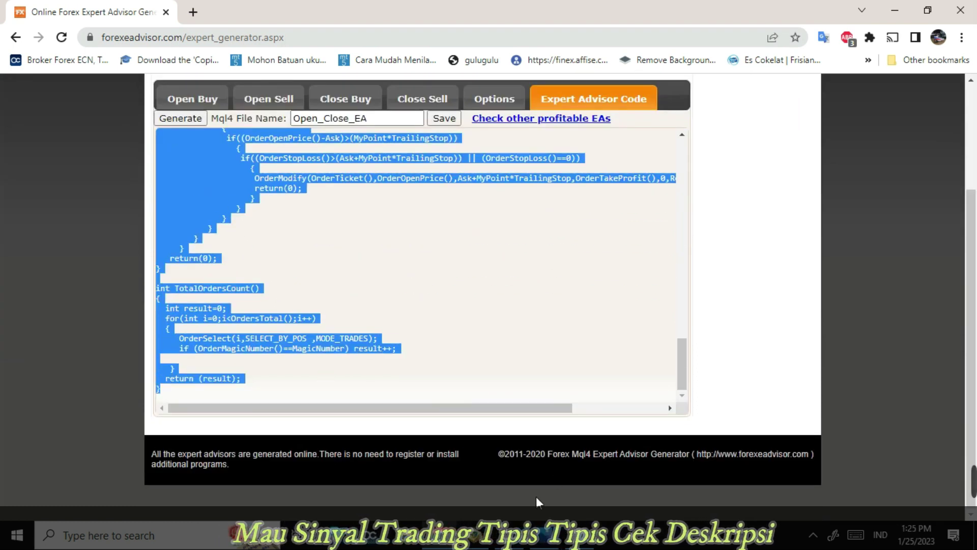
pyautogui.hotkey('alt', 'Tab')
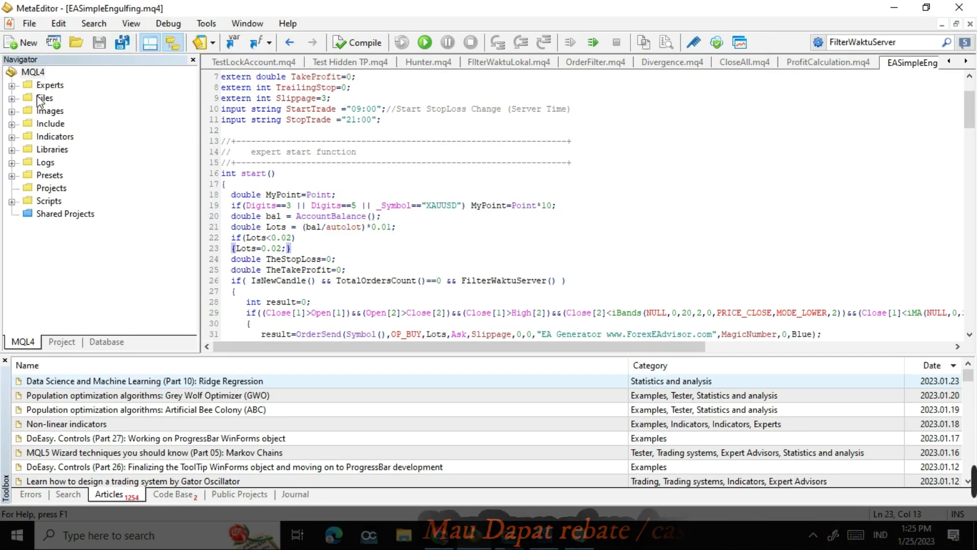
pyautogui.doubleClick(20, 87)
pyautogui.click(66, 125)
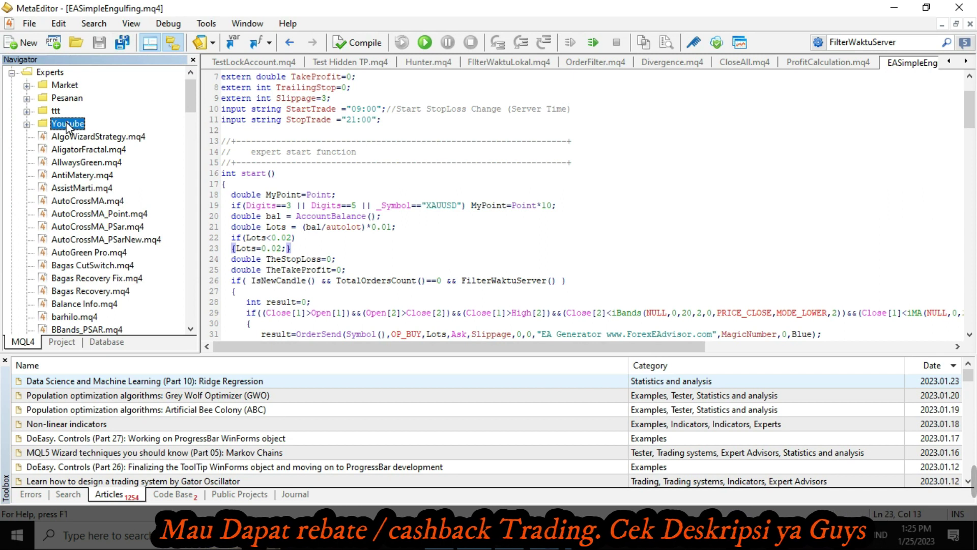
# Create a new Expert Advisor from the template named engulfingcandle in Experts\Youtube, without adding parameters or tester event handlers.
pyautogui.click(23, 44)
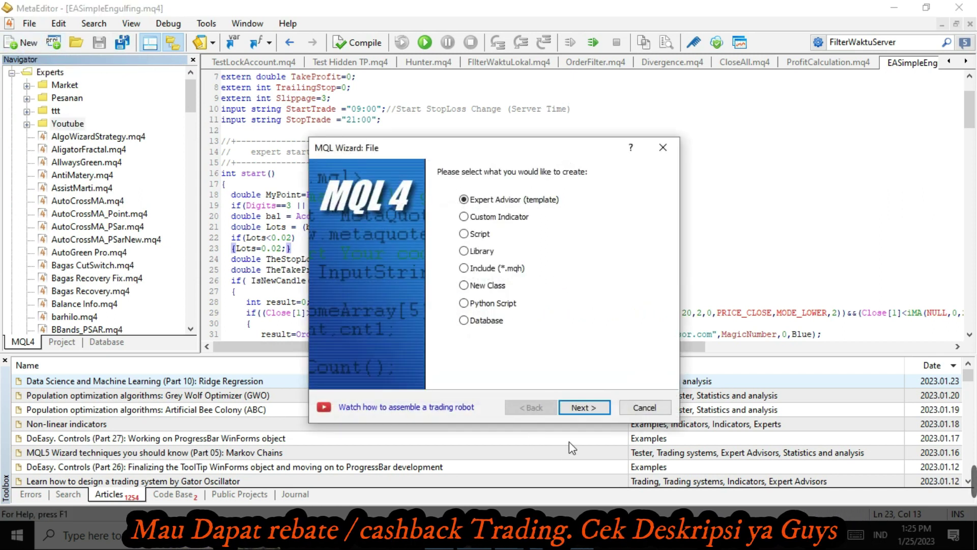
pyautogui.click(587, 406)
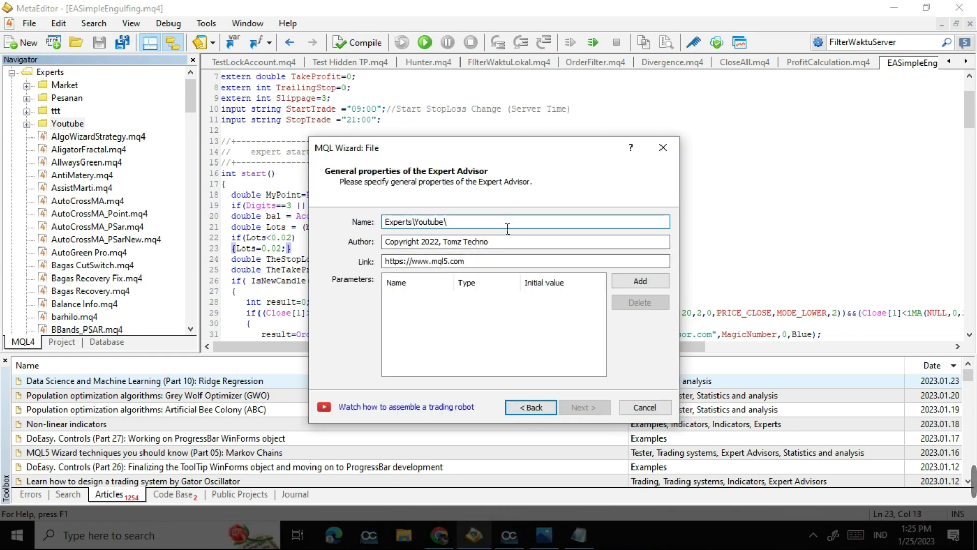
pyautogui.write('engulfing')
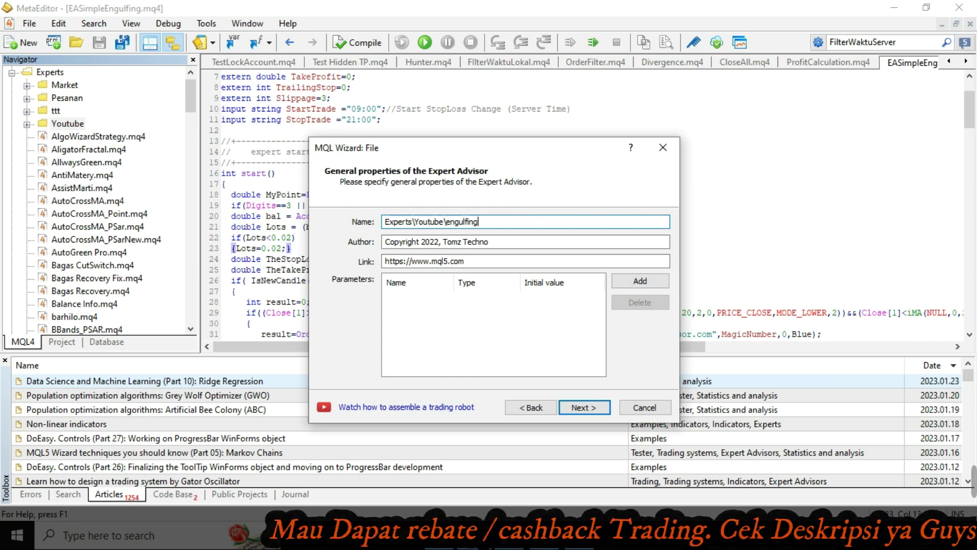
pyautogui.write('candle')
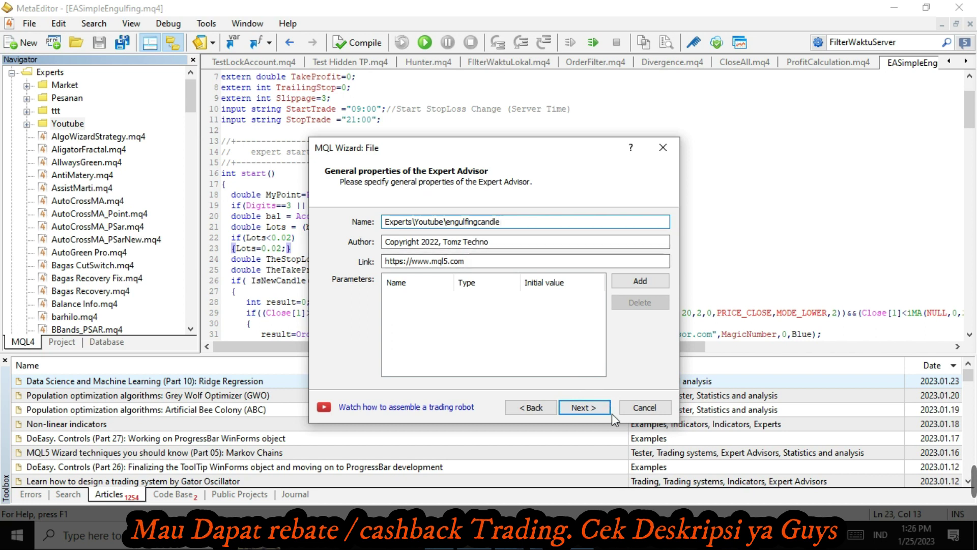
pyautogui.click(585, 409)
pyautogui.click(585, 408)
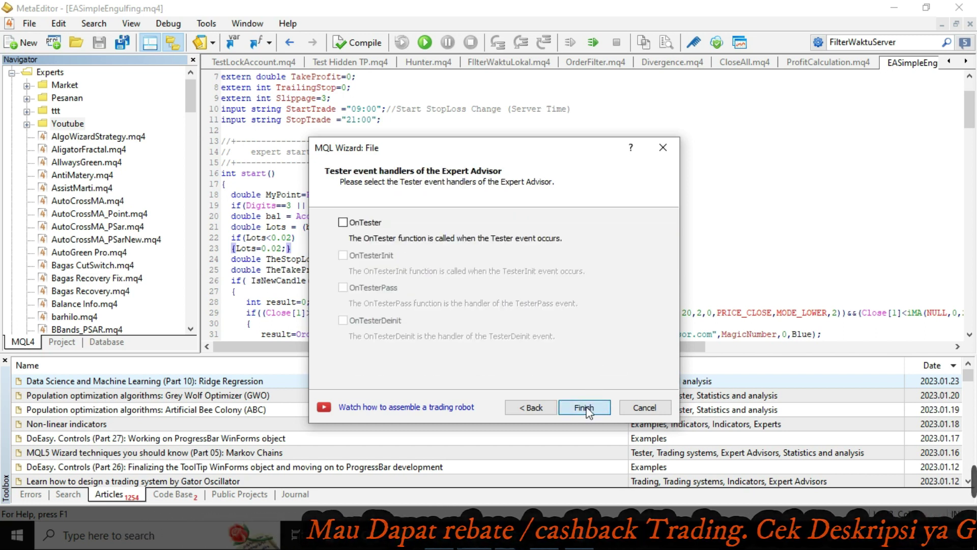
pyautogui.click(585, 408)
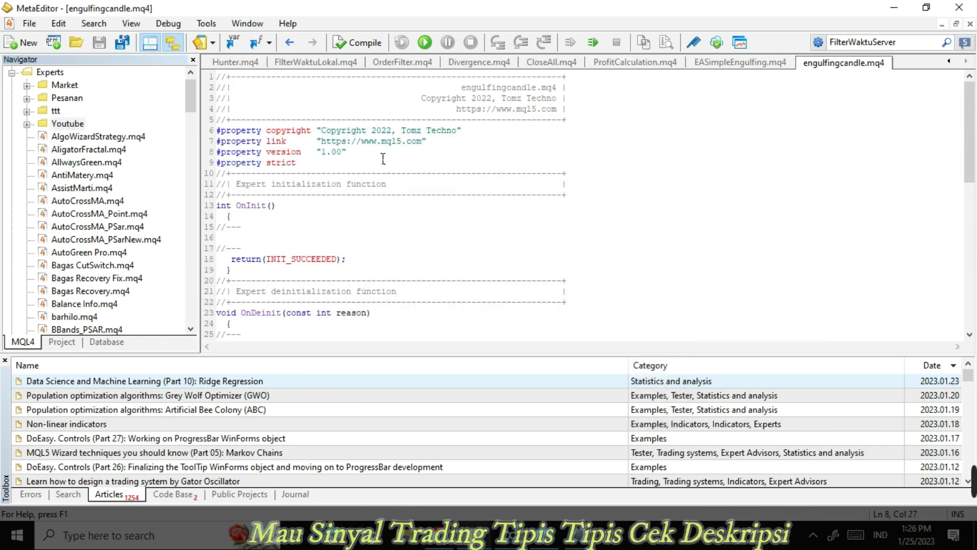
# Replace all template code in engulfingcandle.mq4 with the copied generator code and compile it.
pyautogui.hotkey('ctrl', 'a')
pyautogui.press('Delete')
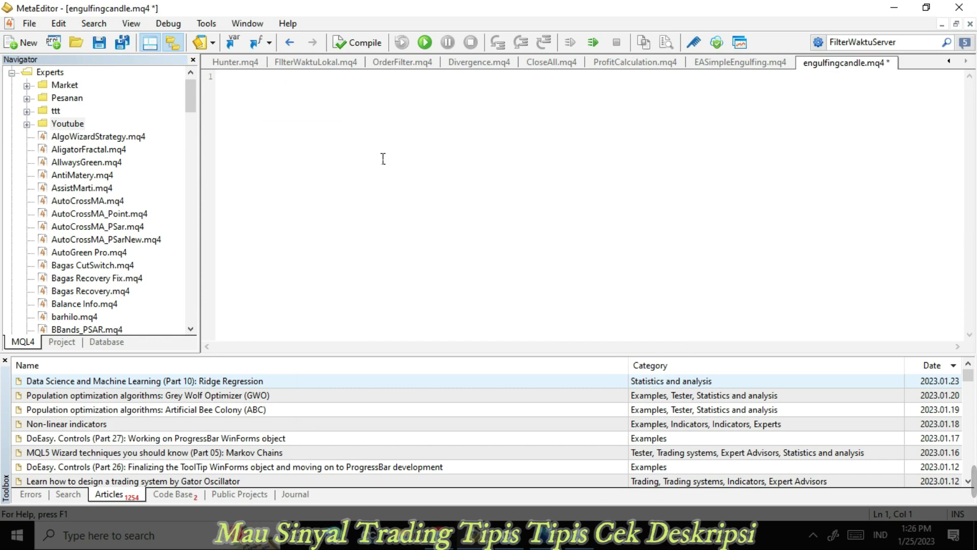
pyautogui.rightClick(307, 101)
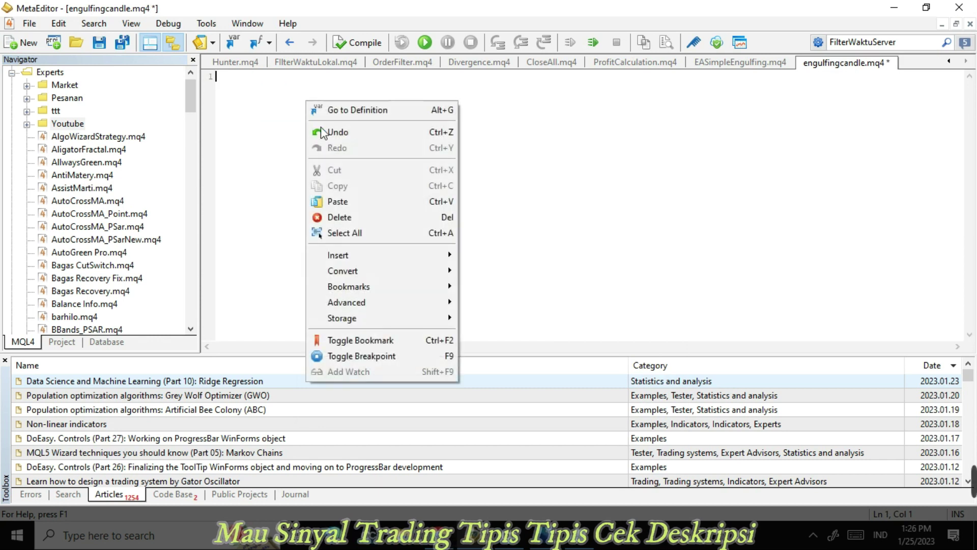
pyautogui.click(352, 201)
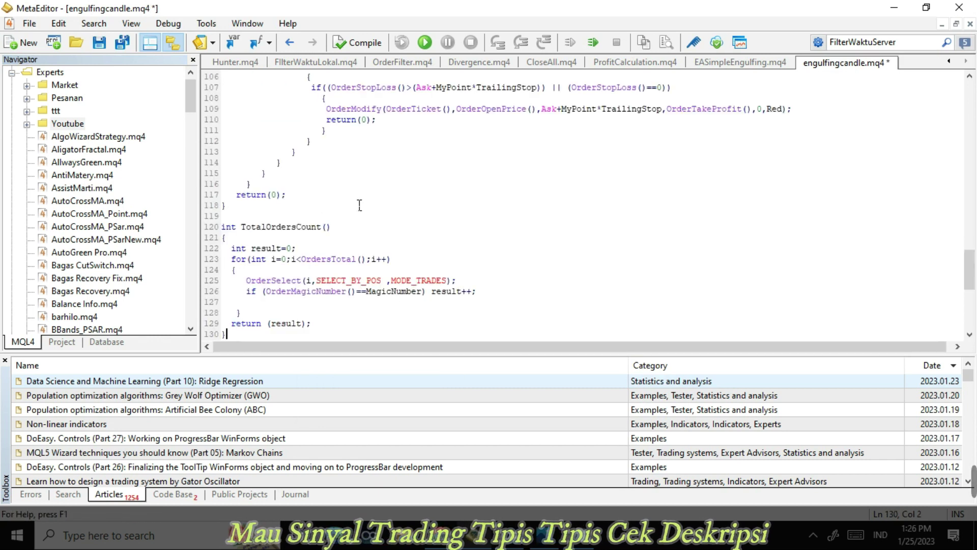
pyautogui.click(360, 43)
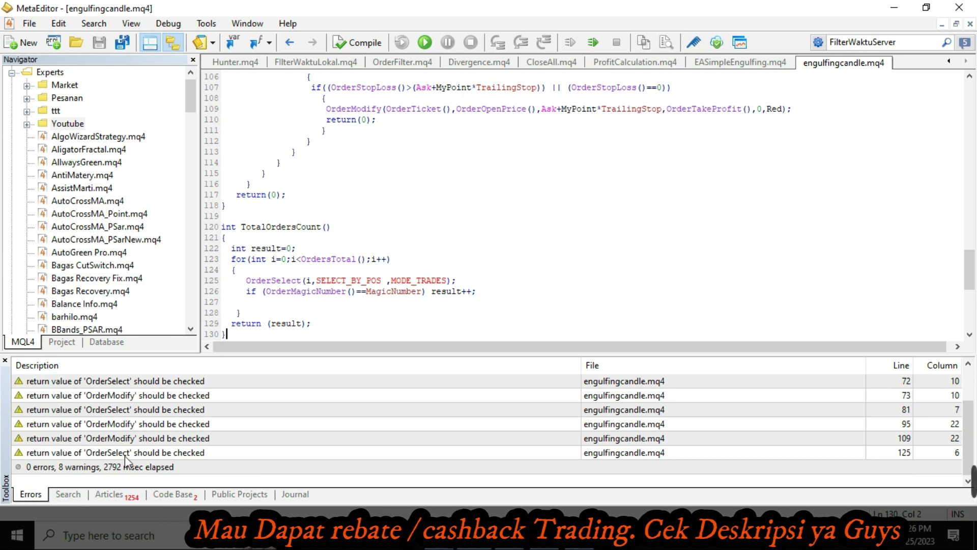
pyautogui.scroll(4, 407, 264)
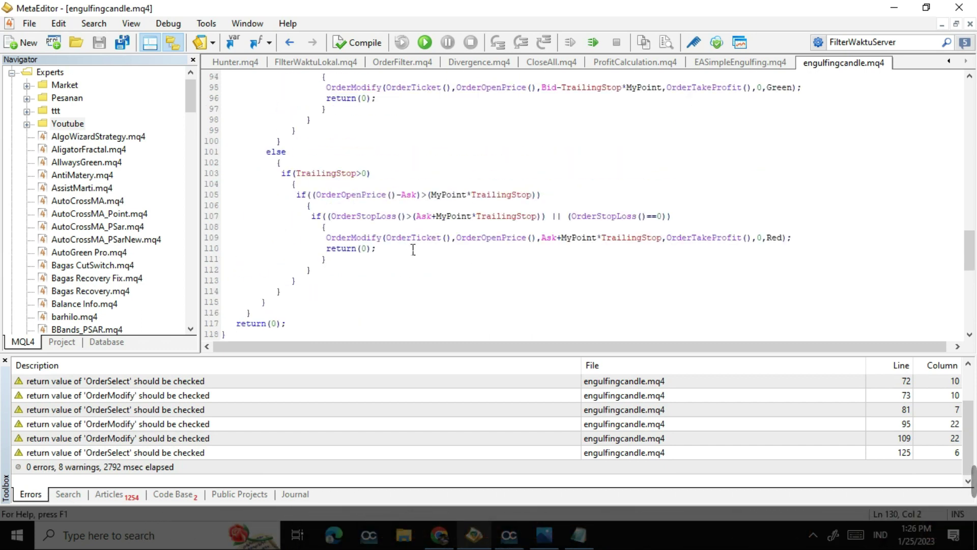
pyautogui.scroll(4, 415, 249)
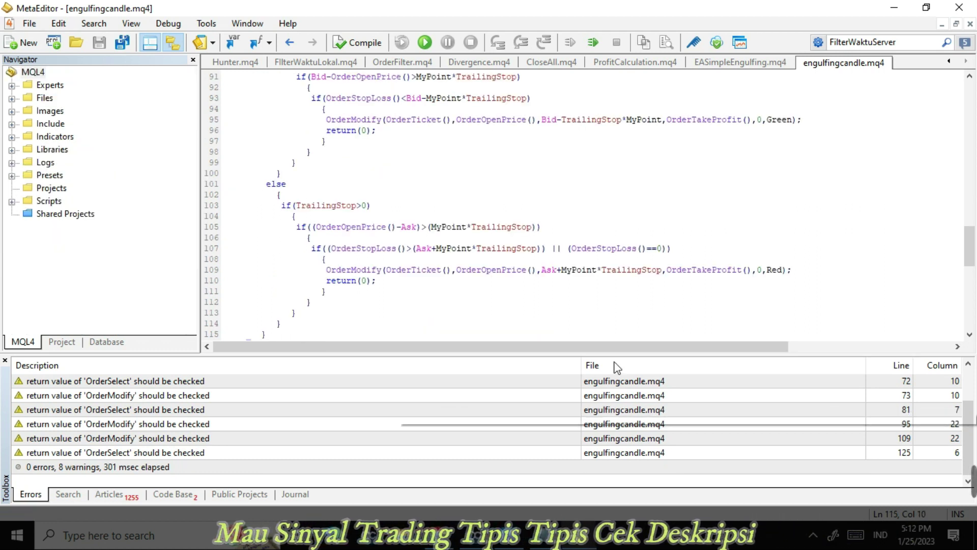
# Switch to the MetaTrader terminal, dismiss the Bollinger Bands dialog, and open the Strategy Tester for Youtube\engulfingcandle.ex4.
pyautogui.click(738, 45)
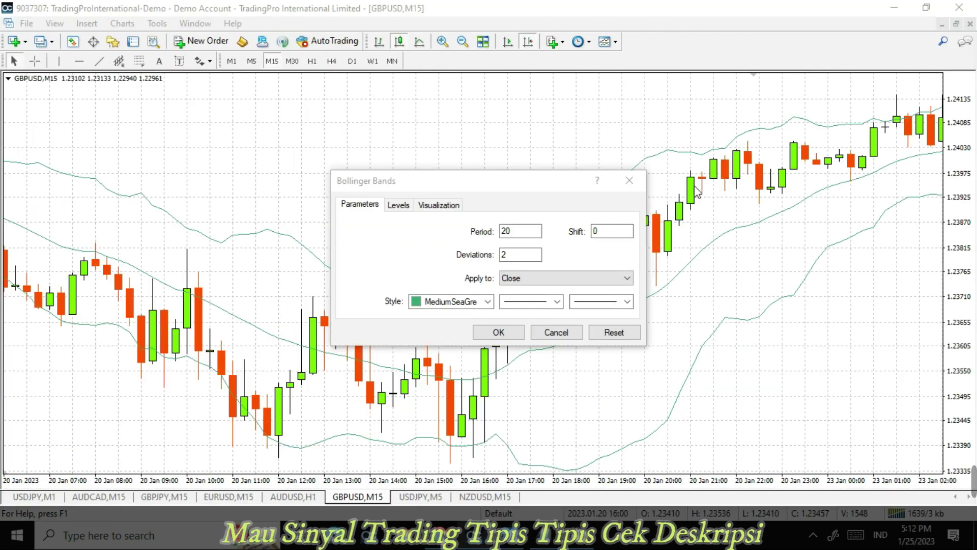
pyautogui.click(561, 331)
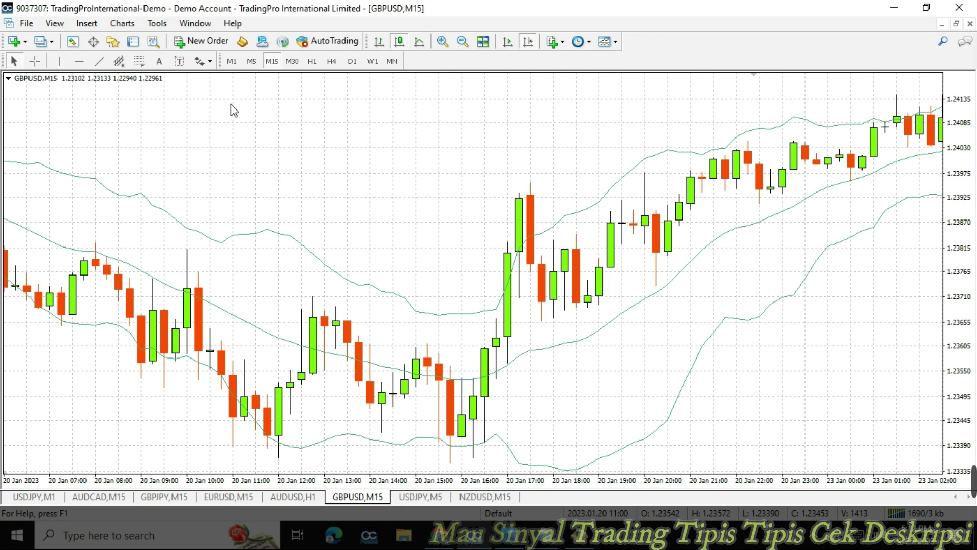
pyautogui.click(153, 42)
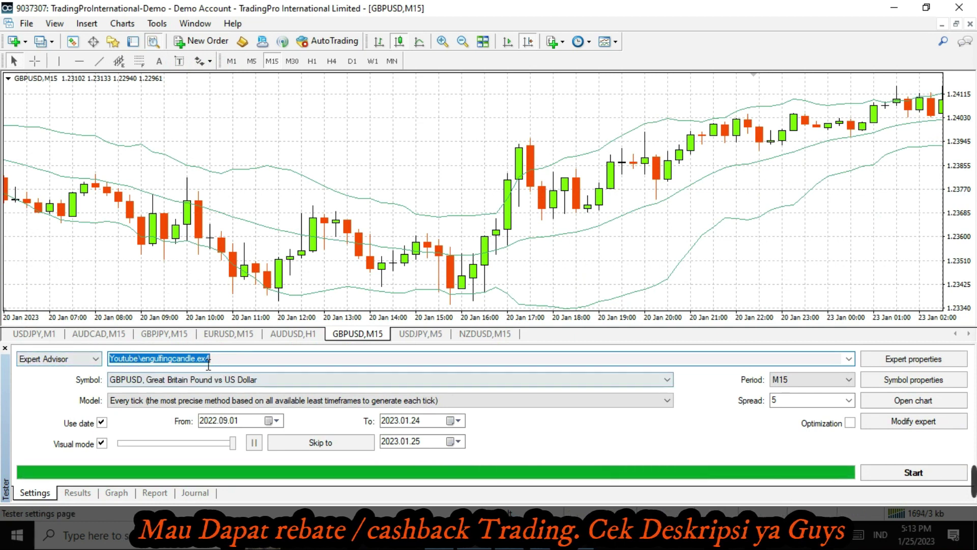
pyautogui.click(226, 363)
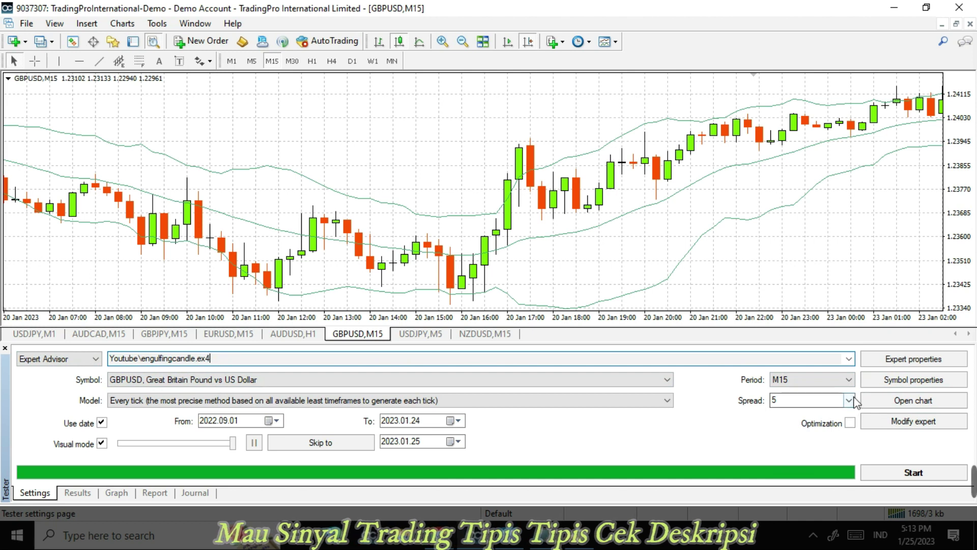
# Review the expert's initial deposit and its lots, stop loss, take profit and trailing stop input values.
pyautogui.click(914, 360)
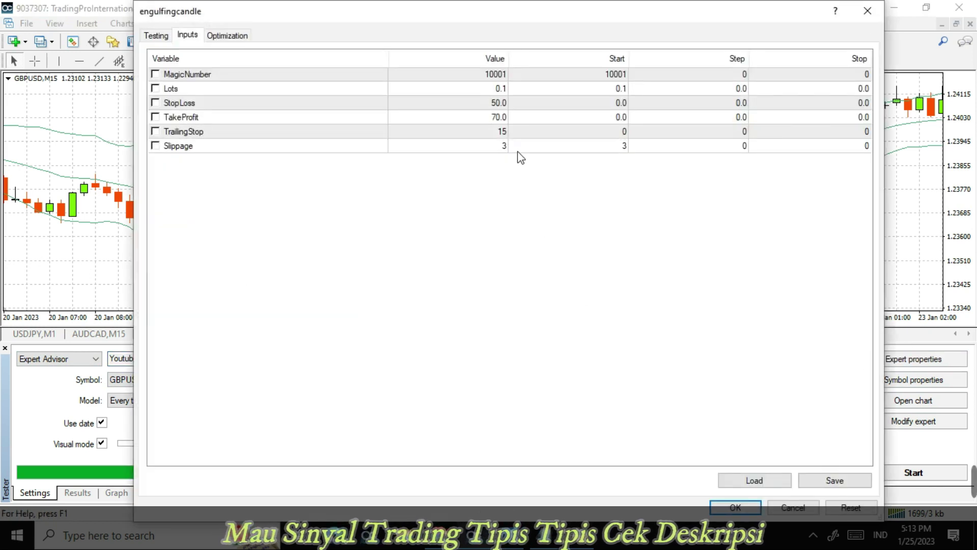
pyautogui.click(478, 91)
pyautogui.click(470, 78)
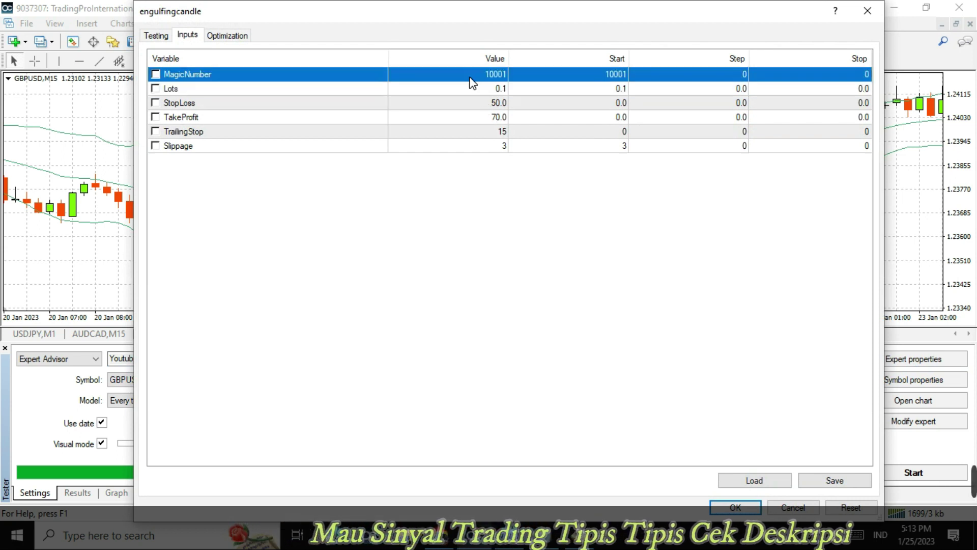
pyautogui.click(461, 104)
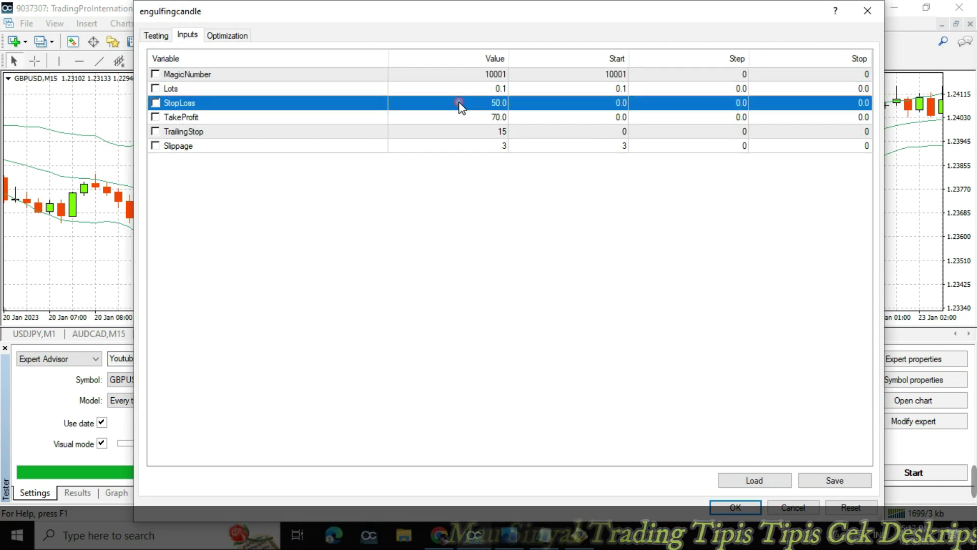
pyautogui.click(149, 39)
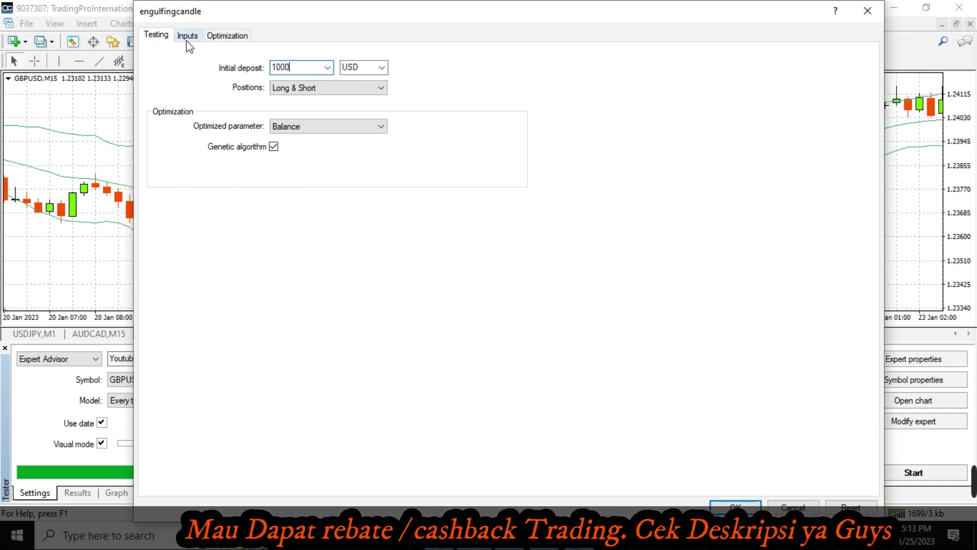
pyautogui.click(187, 40)
pyautogui.click(442, 120)
pyautogui.click(455, 101)
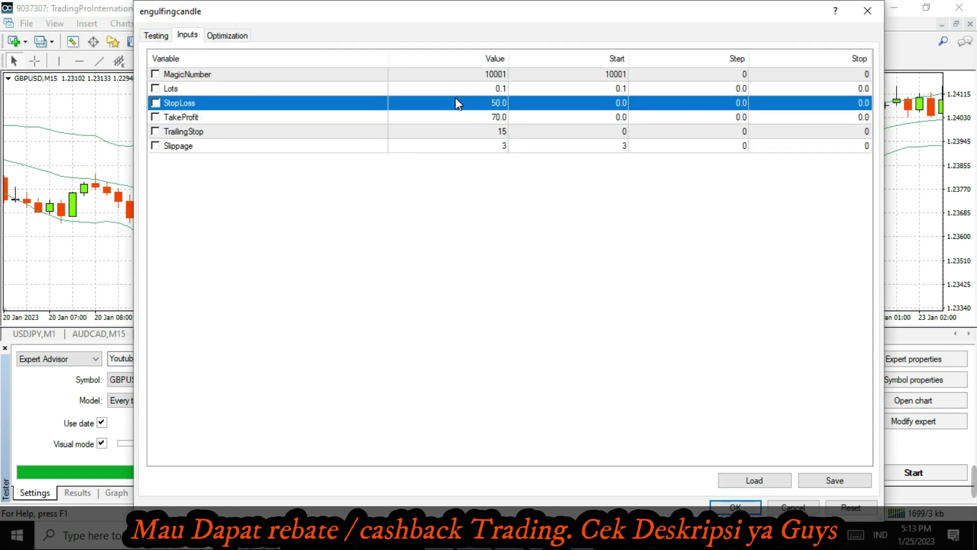
pyautogui.click(440, 120)
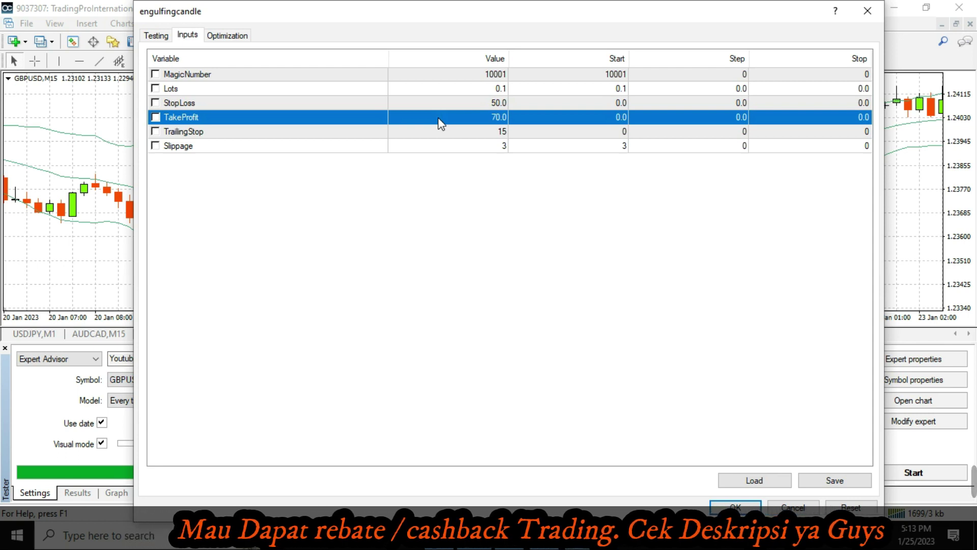
pyautogui.click(450, 104)
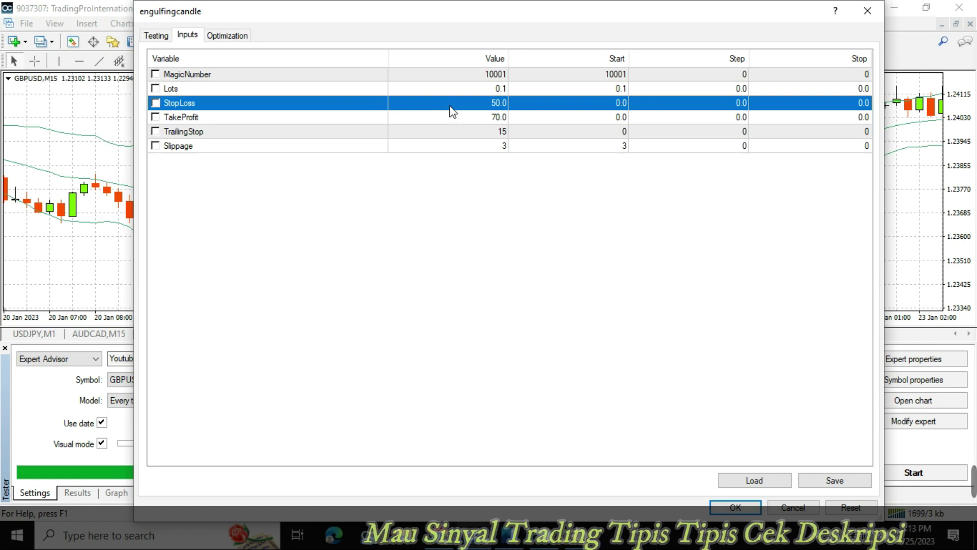
pyautogui.click(443, 124)
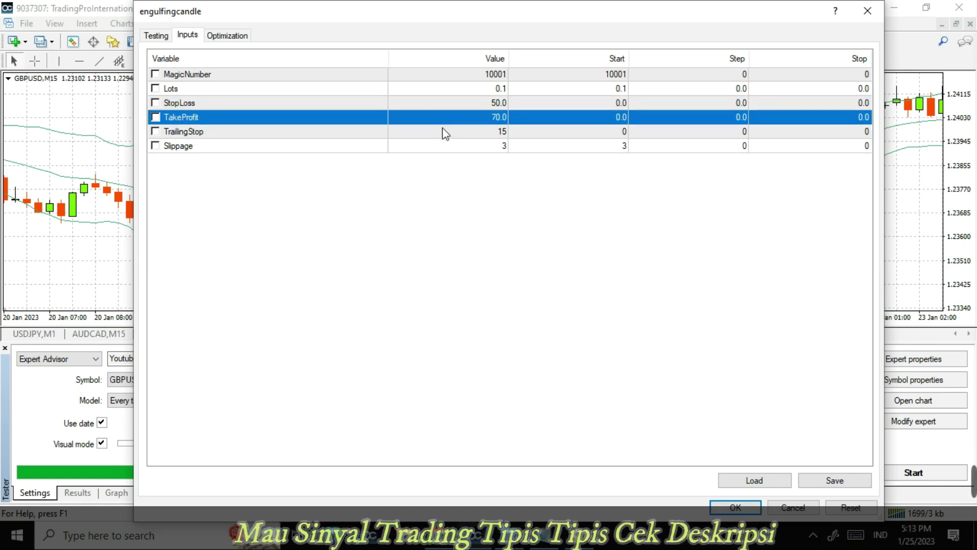
pyautogui.click(446, 135)
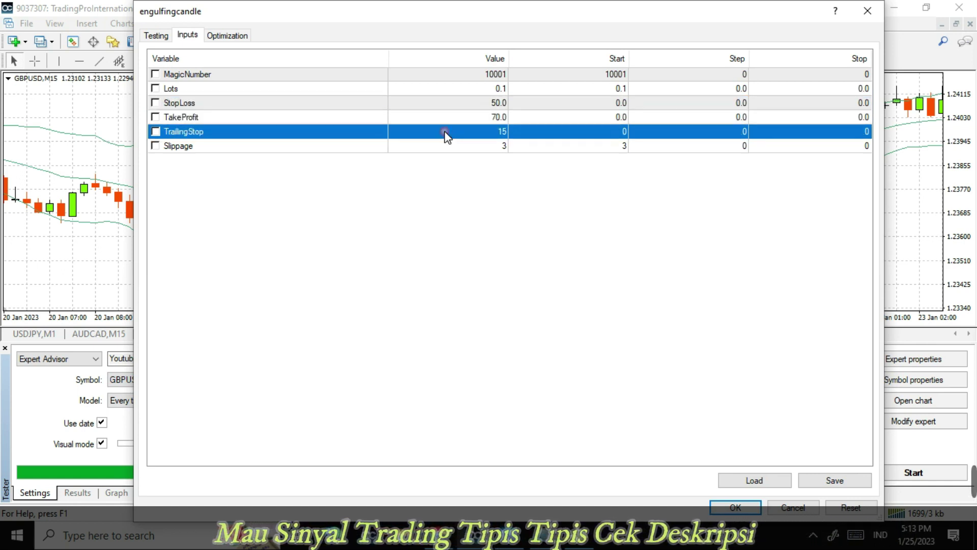
pyautogui.click(736, 508)
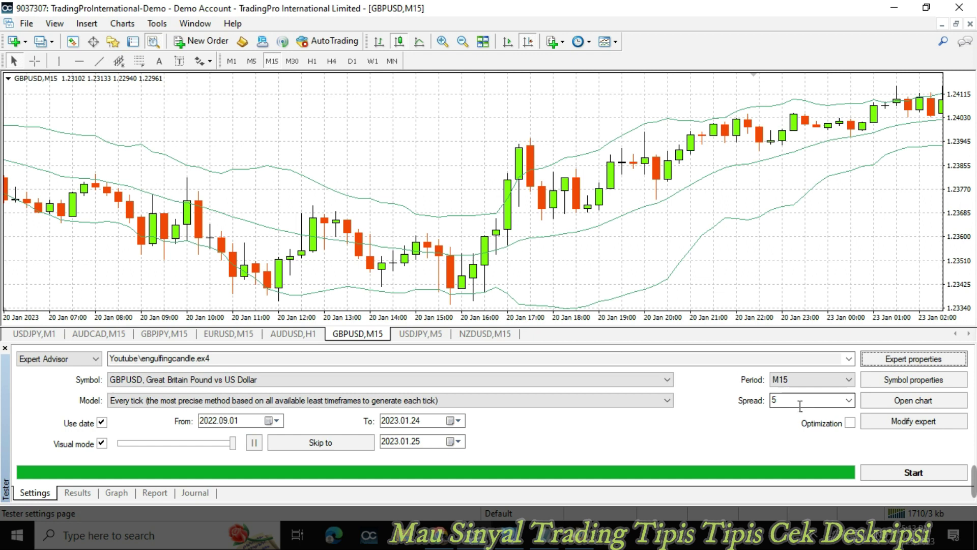
# Start and pause the visual GBPUSD M15 backtest, and display its chart as candlesticks without the grid.
pyautogui.click(912, 475)
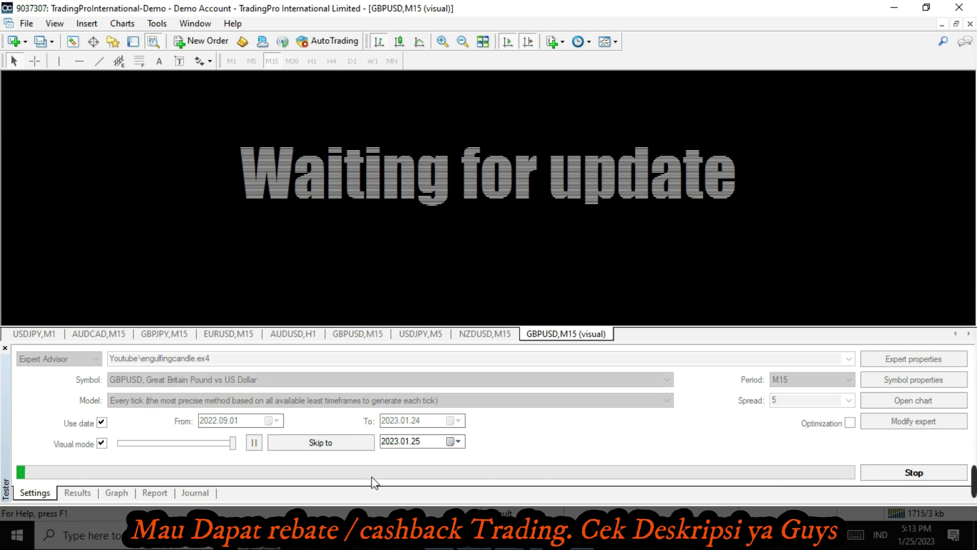
pyautogui.click(254, 442)
pyautogui.rightClick(555, 115)
pyautogui.click(578, 220)
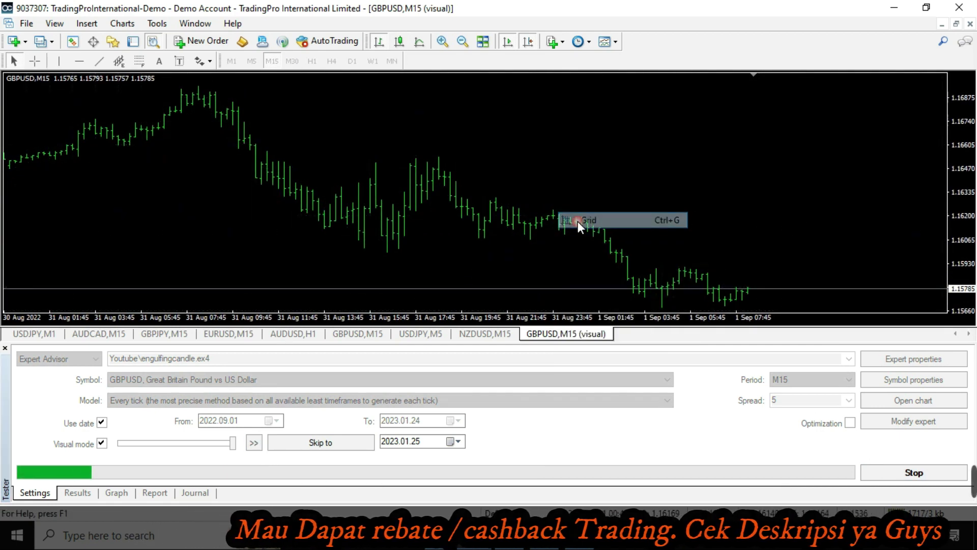
pyautogui.click(400, 41)
# Add Bollinger Bands with period 20, deviations 2, shift 0 applied to Close to the test chart, and resume the backtest.
pyautogui.click(555, 41)
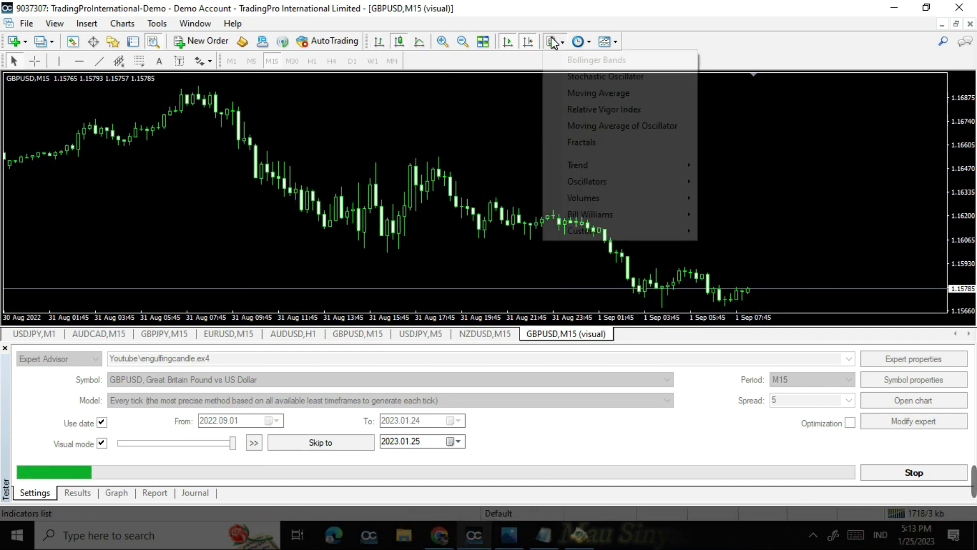
pyautogui.click(580, 59)
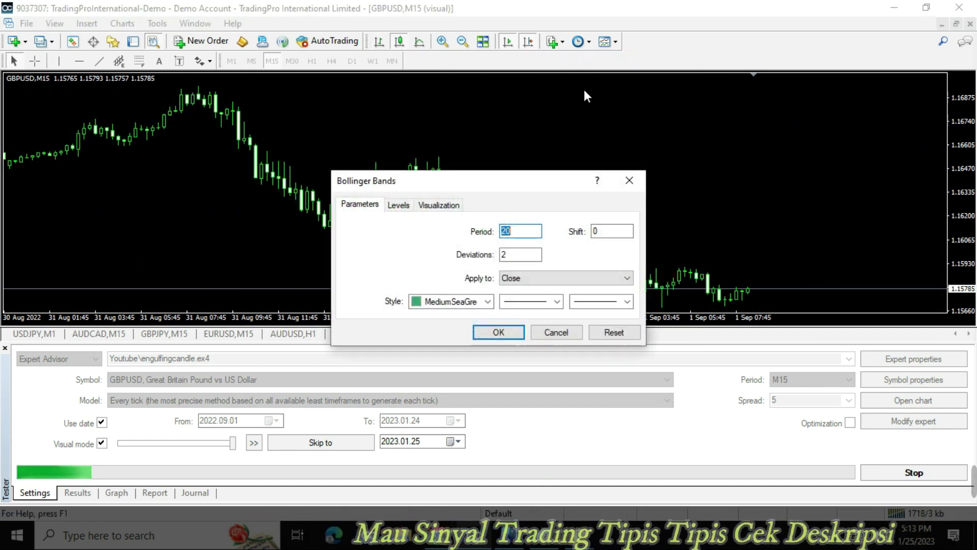
pyautogui.click(501, 336)
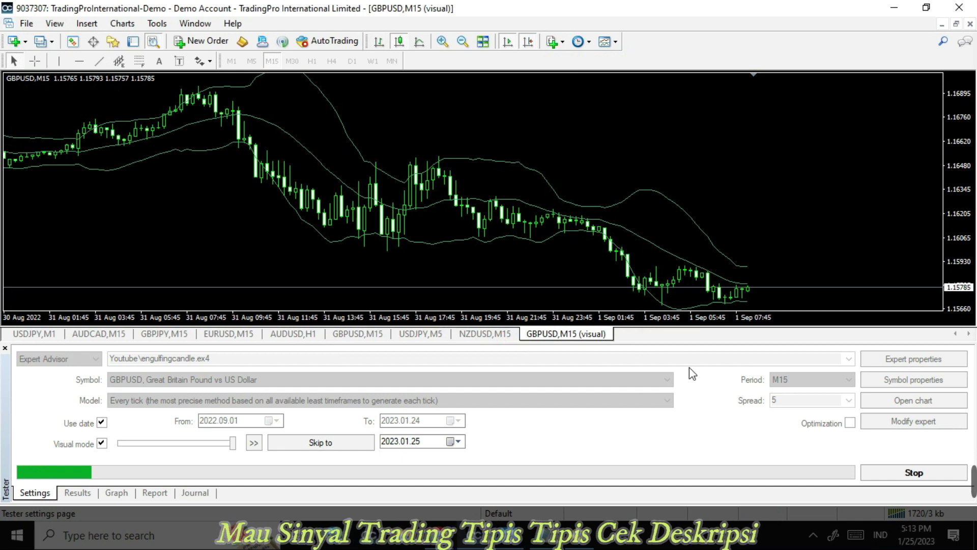
pyautogui.click(254, 444)
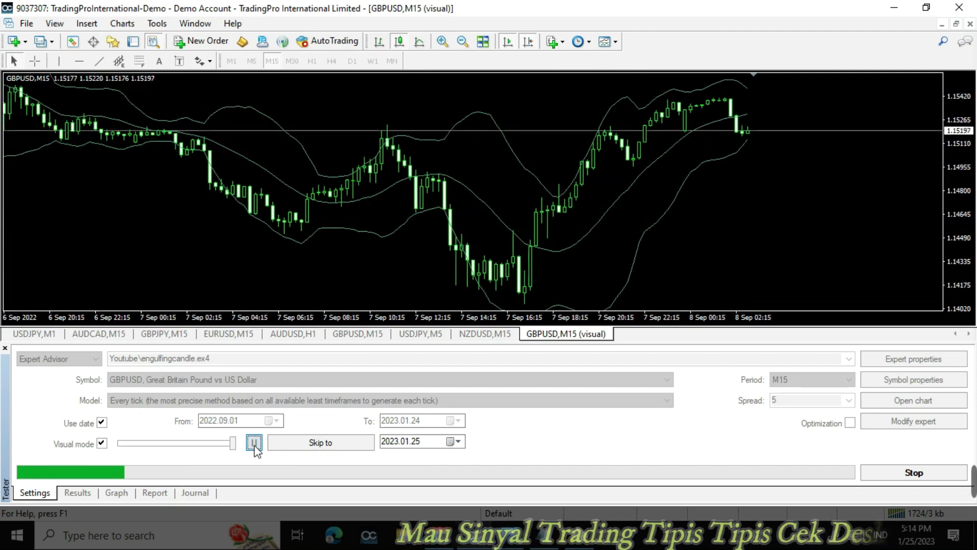
# Pause the visual backtest while the first buy trade is open and enlarge the chart's candles.
pyautogui.click(254, 443)
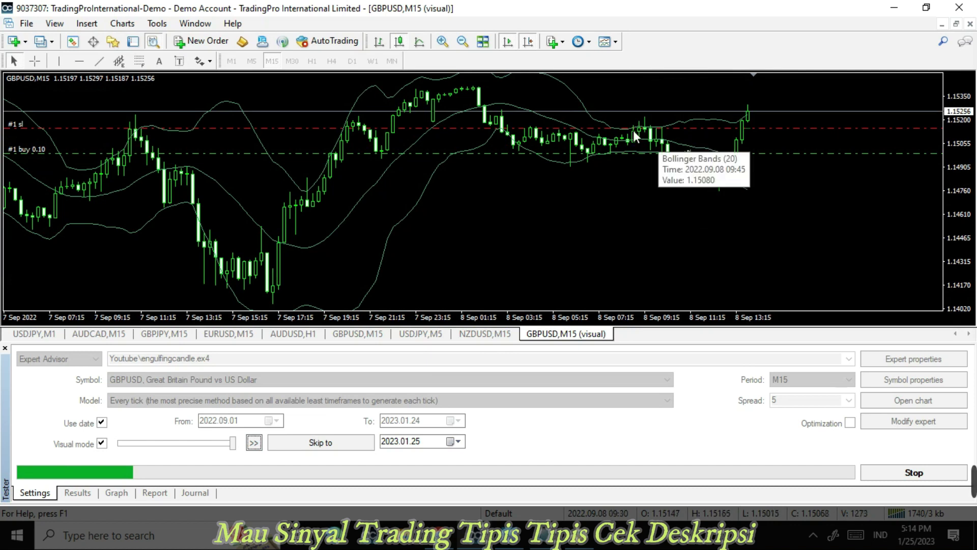
pyautogui.click(442, 41)
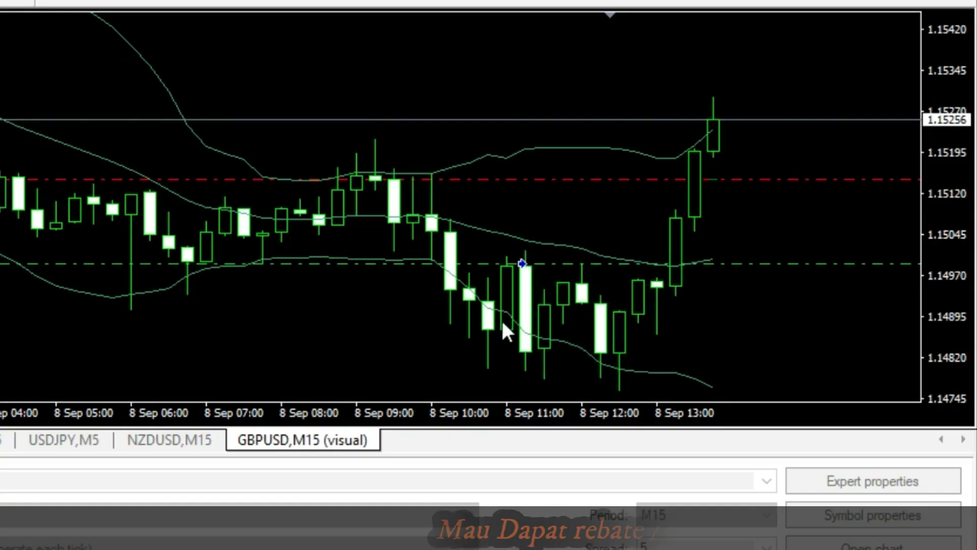
# Mark the engulfing candles, the buy entry and the price rise after it with arrows on screen, and clear the annotations.
pyautogui.hotkey('ctrl', 'shift', 'p')
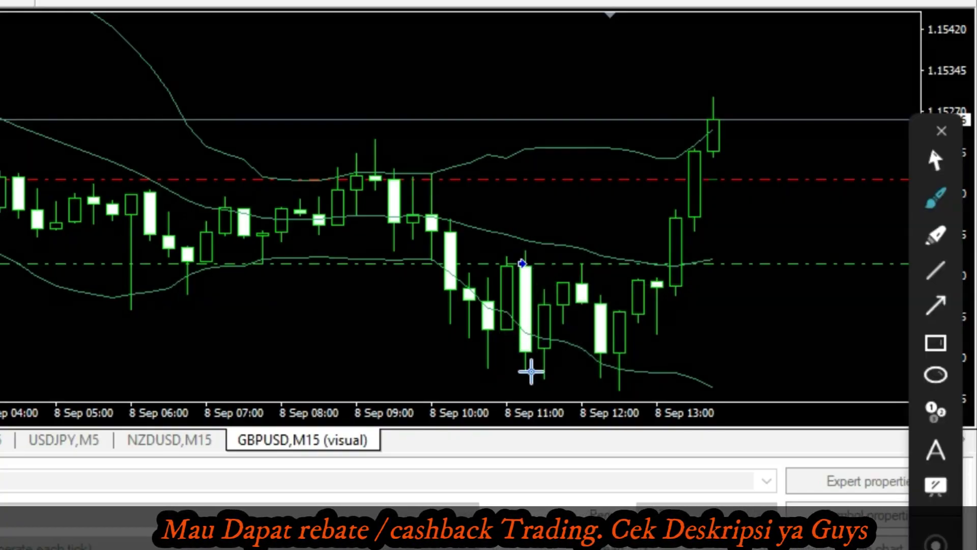
pyautogui.moveTo(273, 407); pyautogui.dragTo(307, 382)
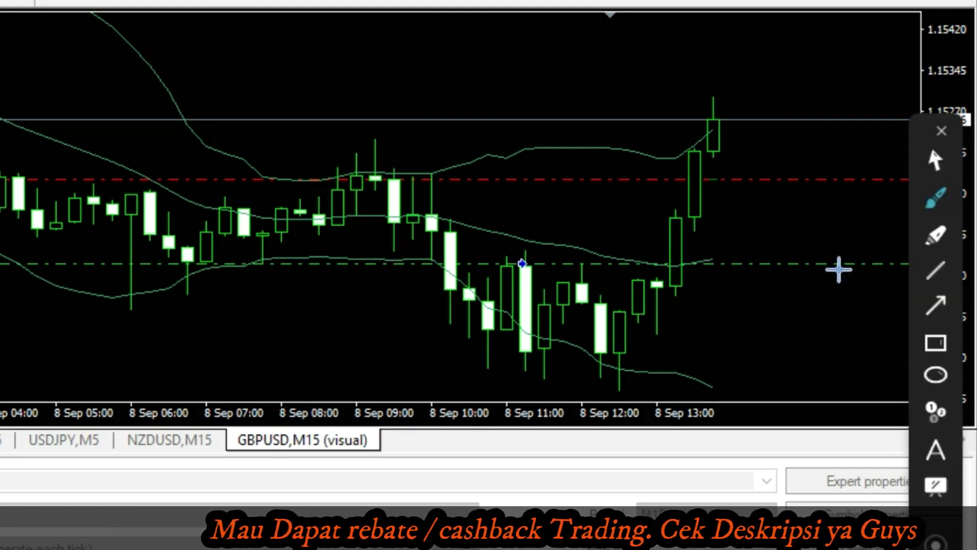
pyautogui.click(935, 306)
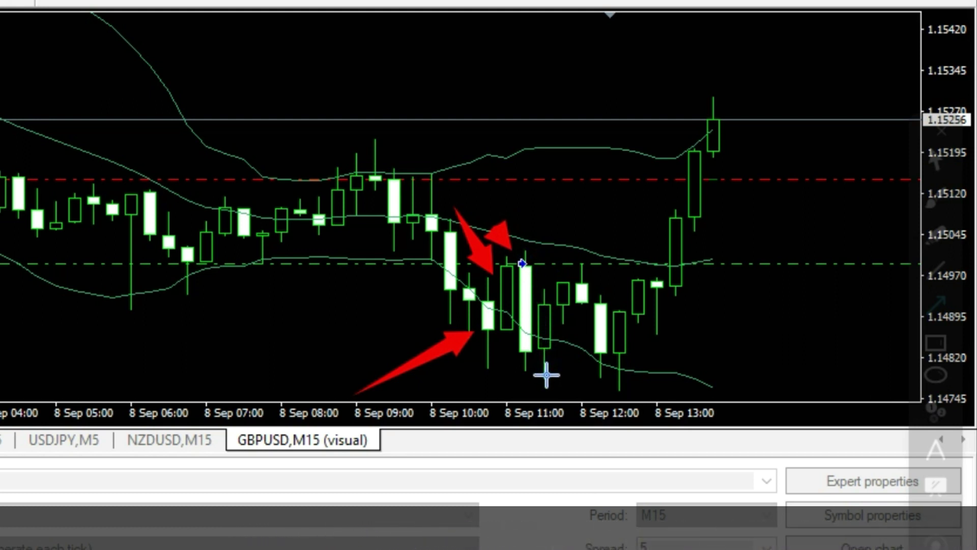
pyautogui.moveTo(534, 351)
pyautogui.mouseDown()
pyautogui.moveTo(575, 283)
pyautogui.moveTo(661, 244)
pyautogui.moveTo(752, 113)
pyautogui.mouseUp()
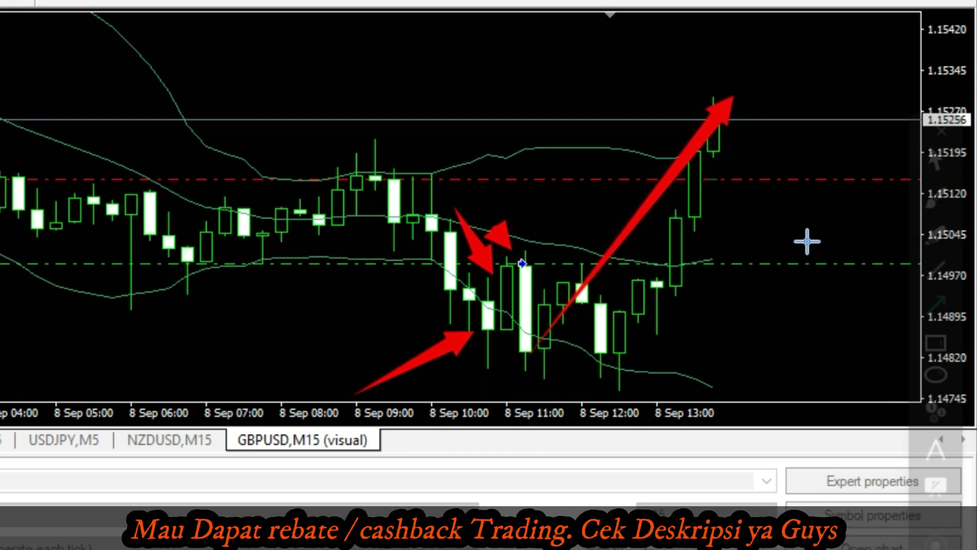
pyautogui.moveTo(827, 116); pyautogui.dragTo(763, 165)
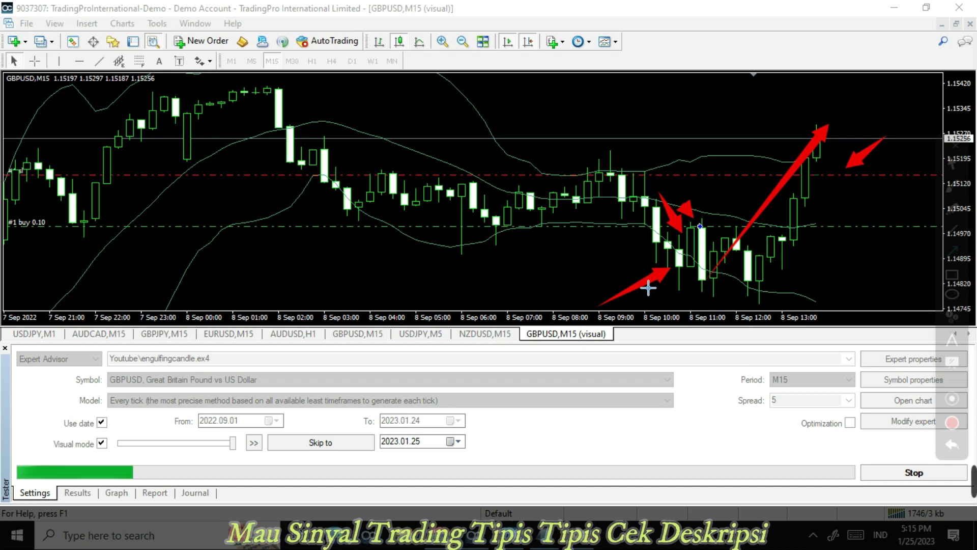
pyautogui.press('Escape')
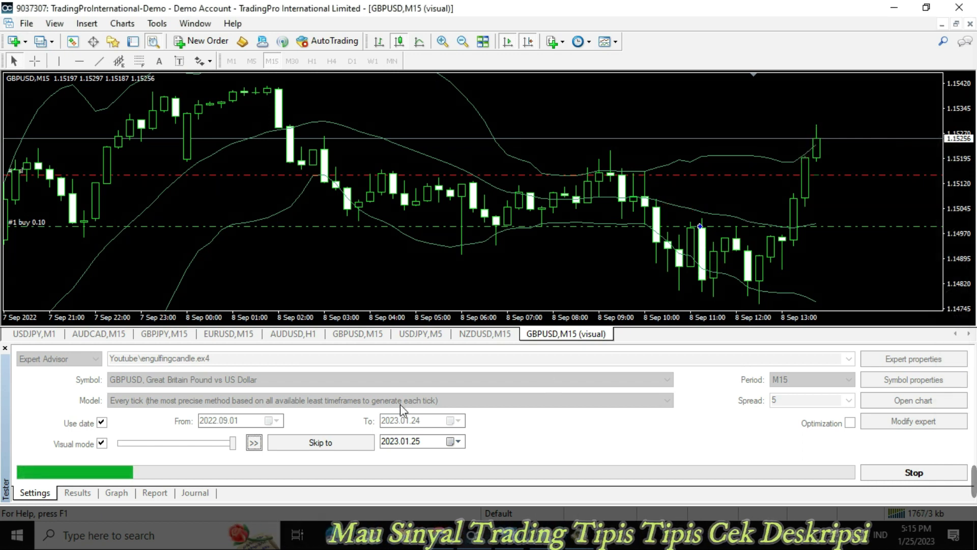
# Advance the visual backtest in stages, pausing to inspect completed trades up to the sell trade on 12 September.
pyautogui.click(254, 442)
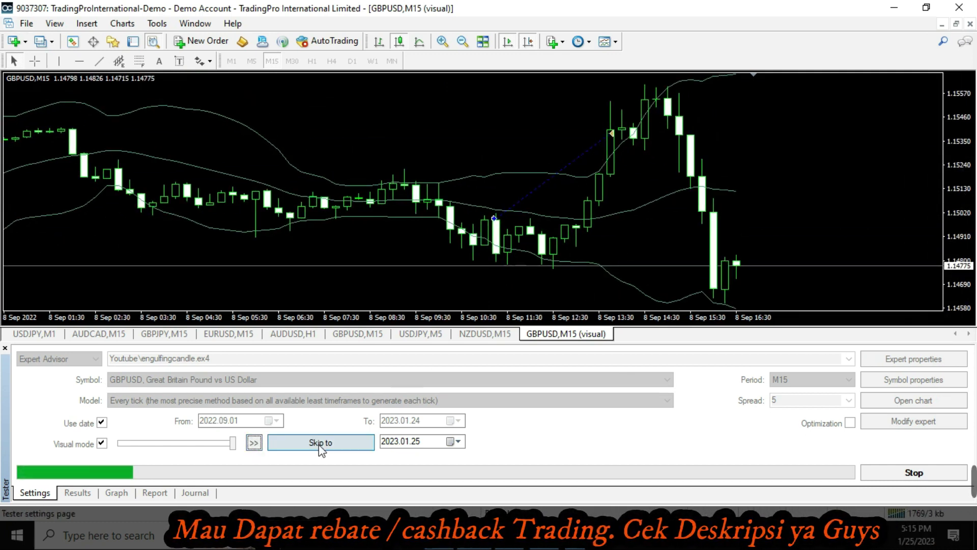
pyautogui.click(254, 443)
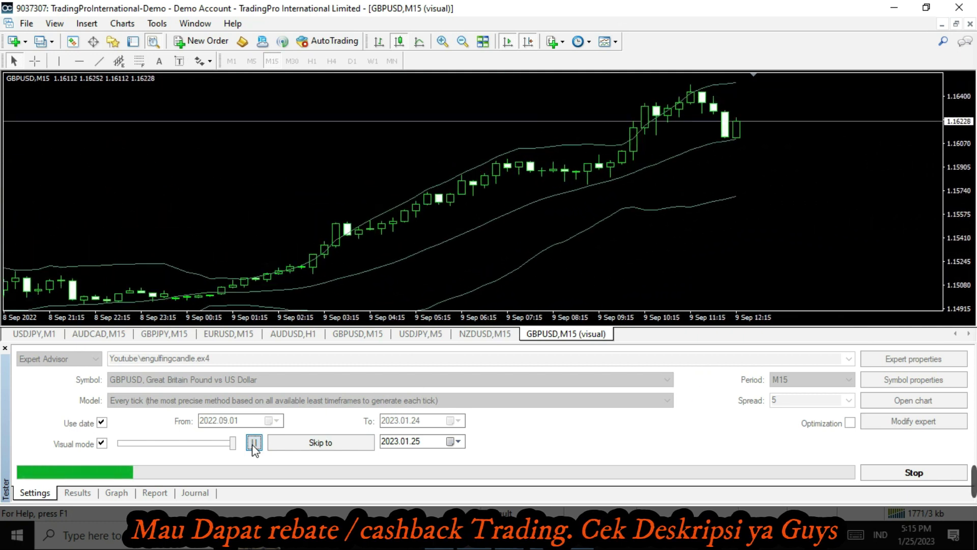
pyautogui.click(254, 442)
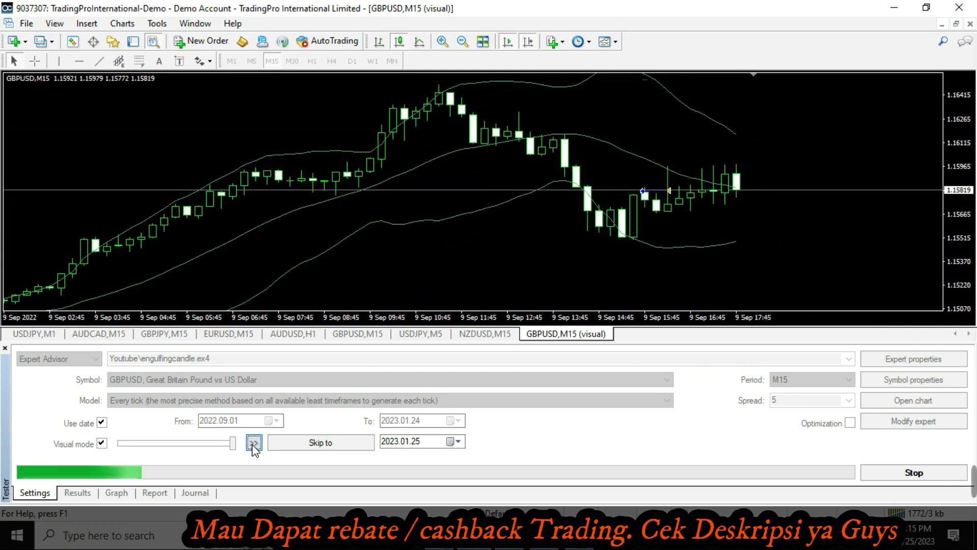
pyautogui.click(253, 447)
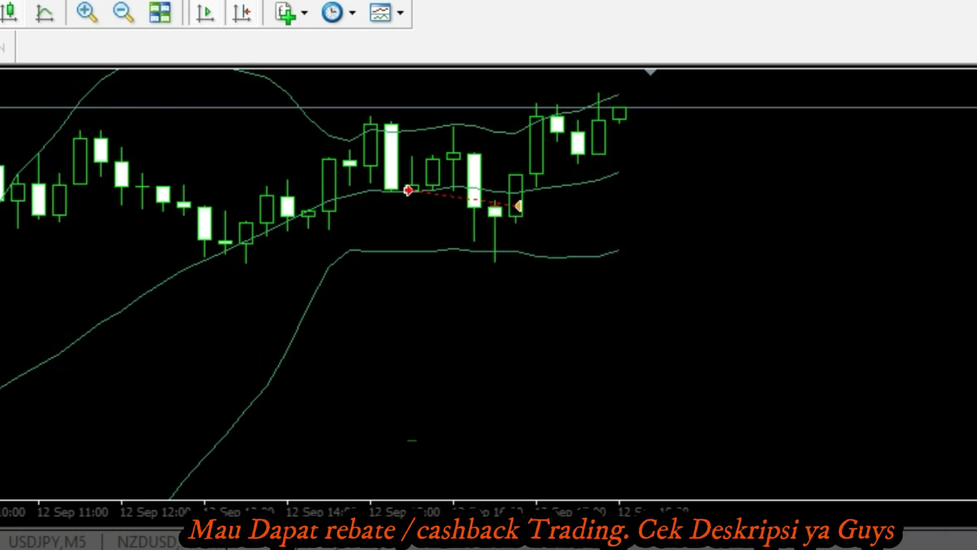
# Measure the price distance from the 12 September sell entry to the low reached before its exit.
pyautogui.middleClick(445, 225)
pyautogui.moveTo(413, 192); pyautogui.dragTo(500, 273)
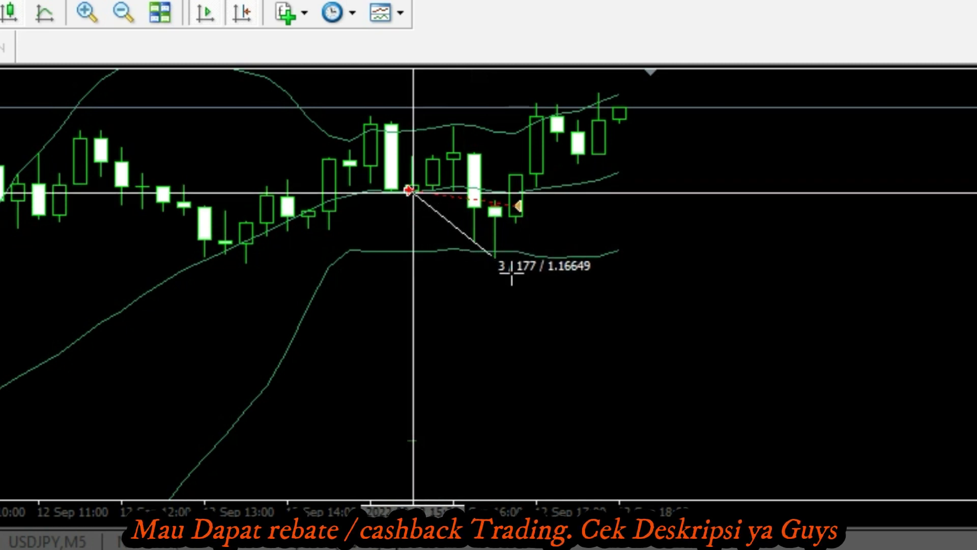
pyautogui.moveTo(511, 275); pyautogui.dragTo(534, 230)
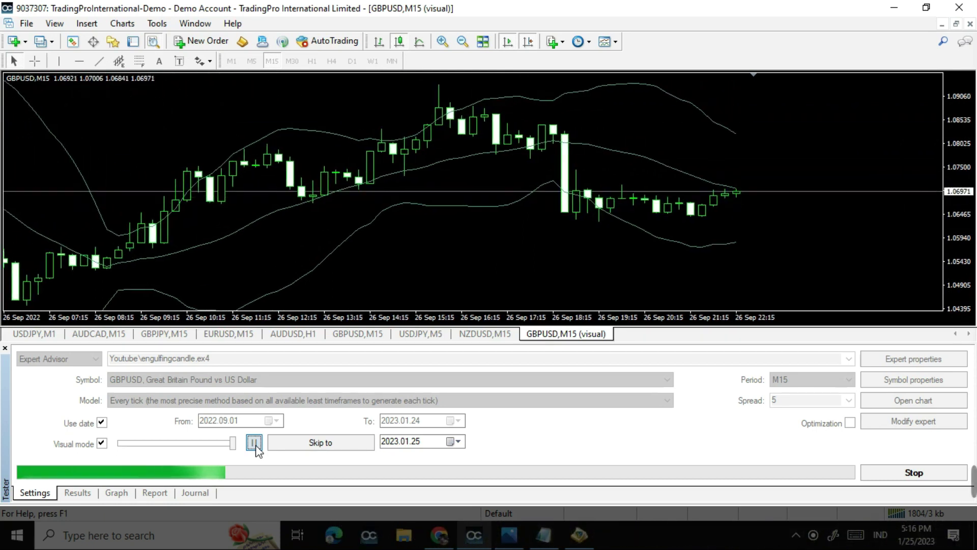
# Skip the backtest ahead to 2023.01.25 and review its balance graph and report.
pyautogui.click(317, 443)
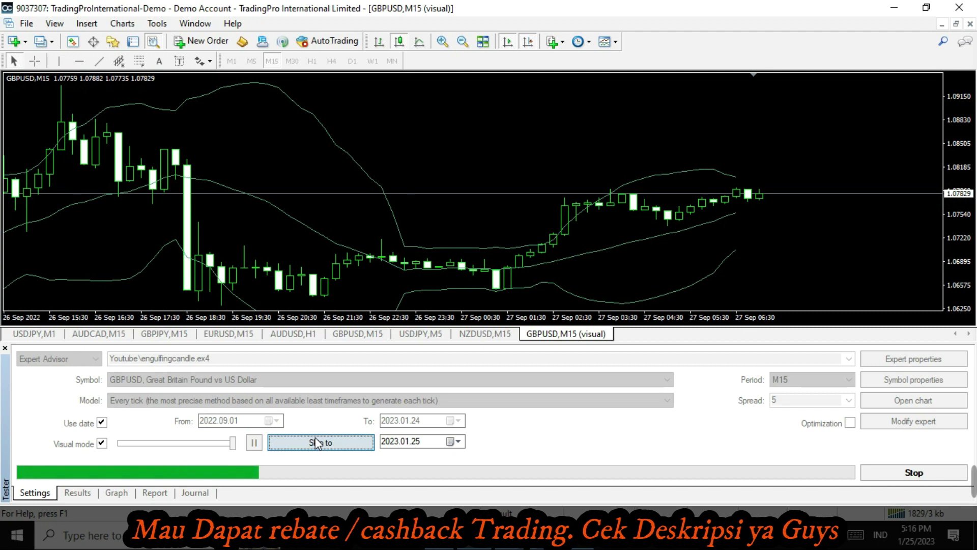
pyautogui.click(118, 493)
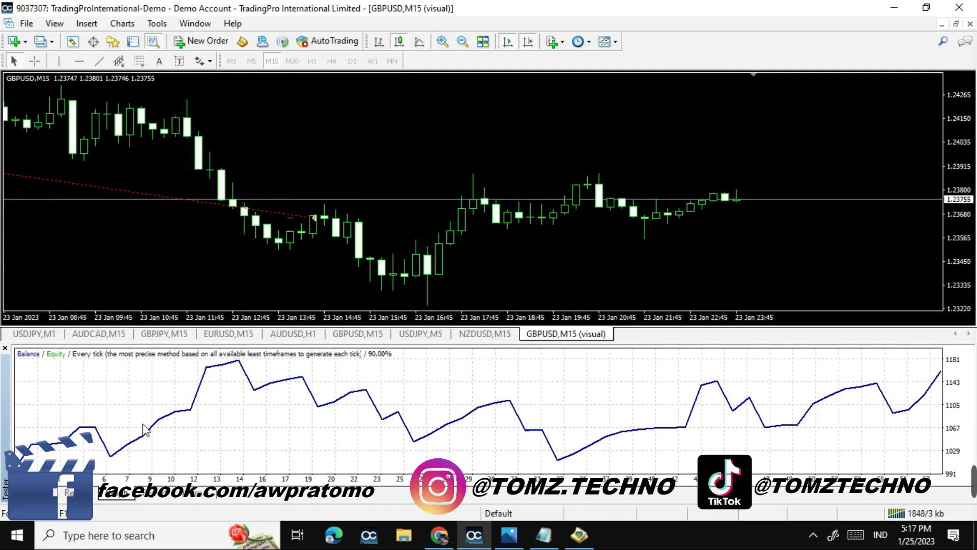
pyautogui.click(158, 496)
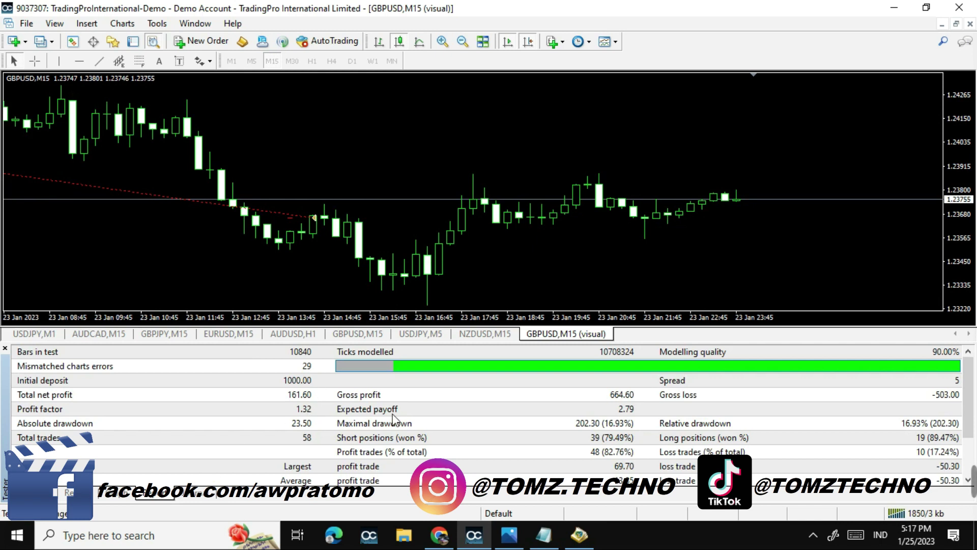